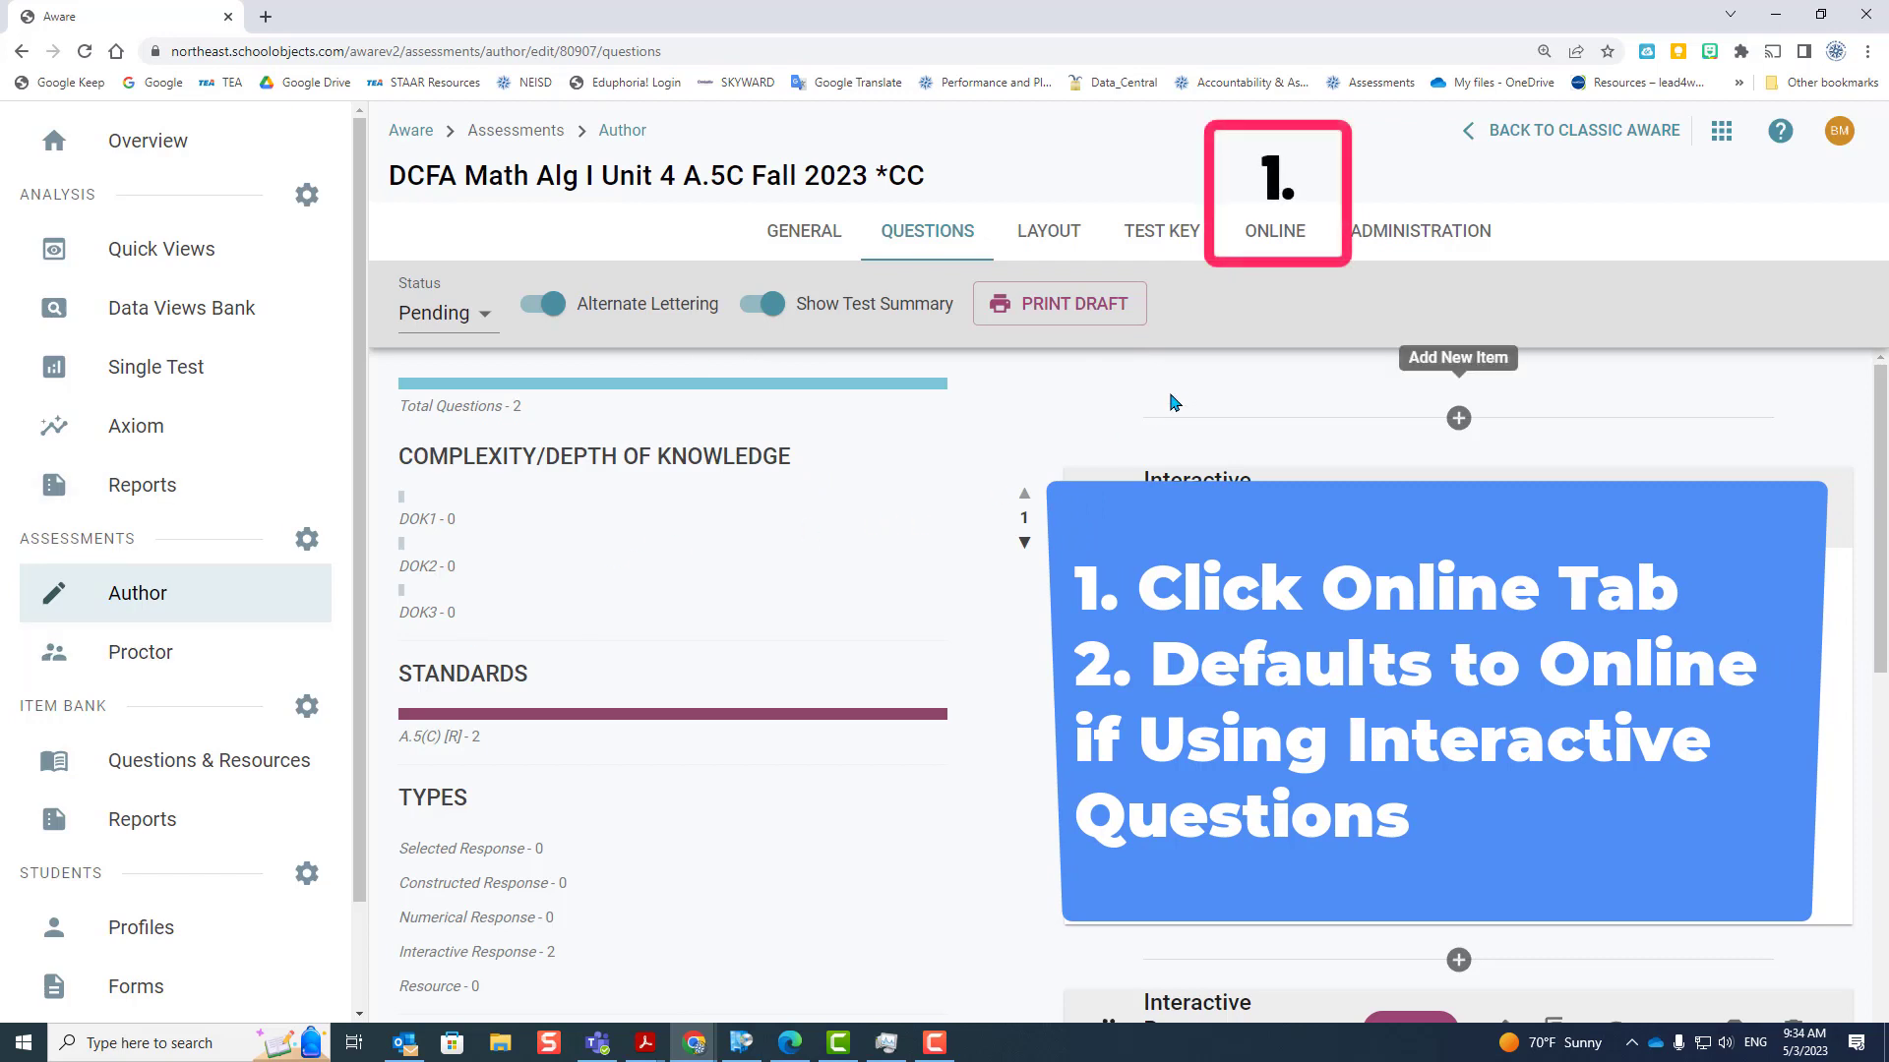
# - Go to the ONLINE tab of the DCFA Math Alg I Unit 4 A.5C Fall 2023 assessment
pyautogui.click(1259, 228)
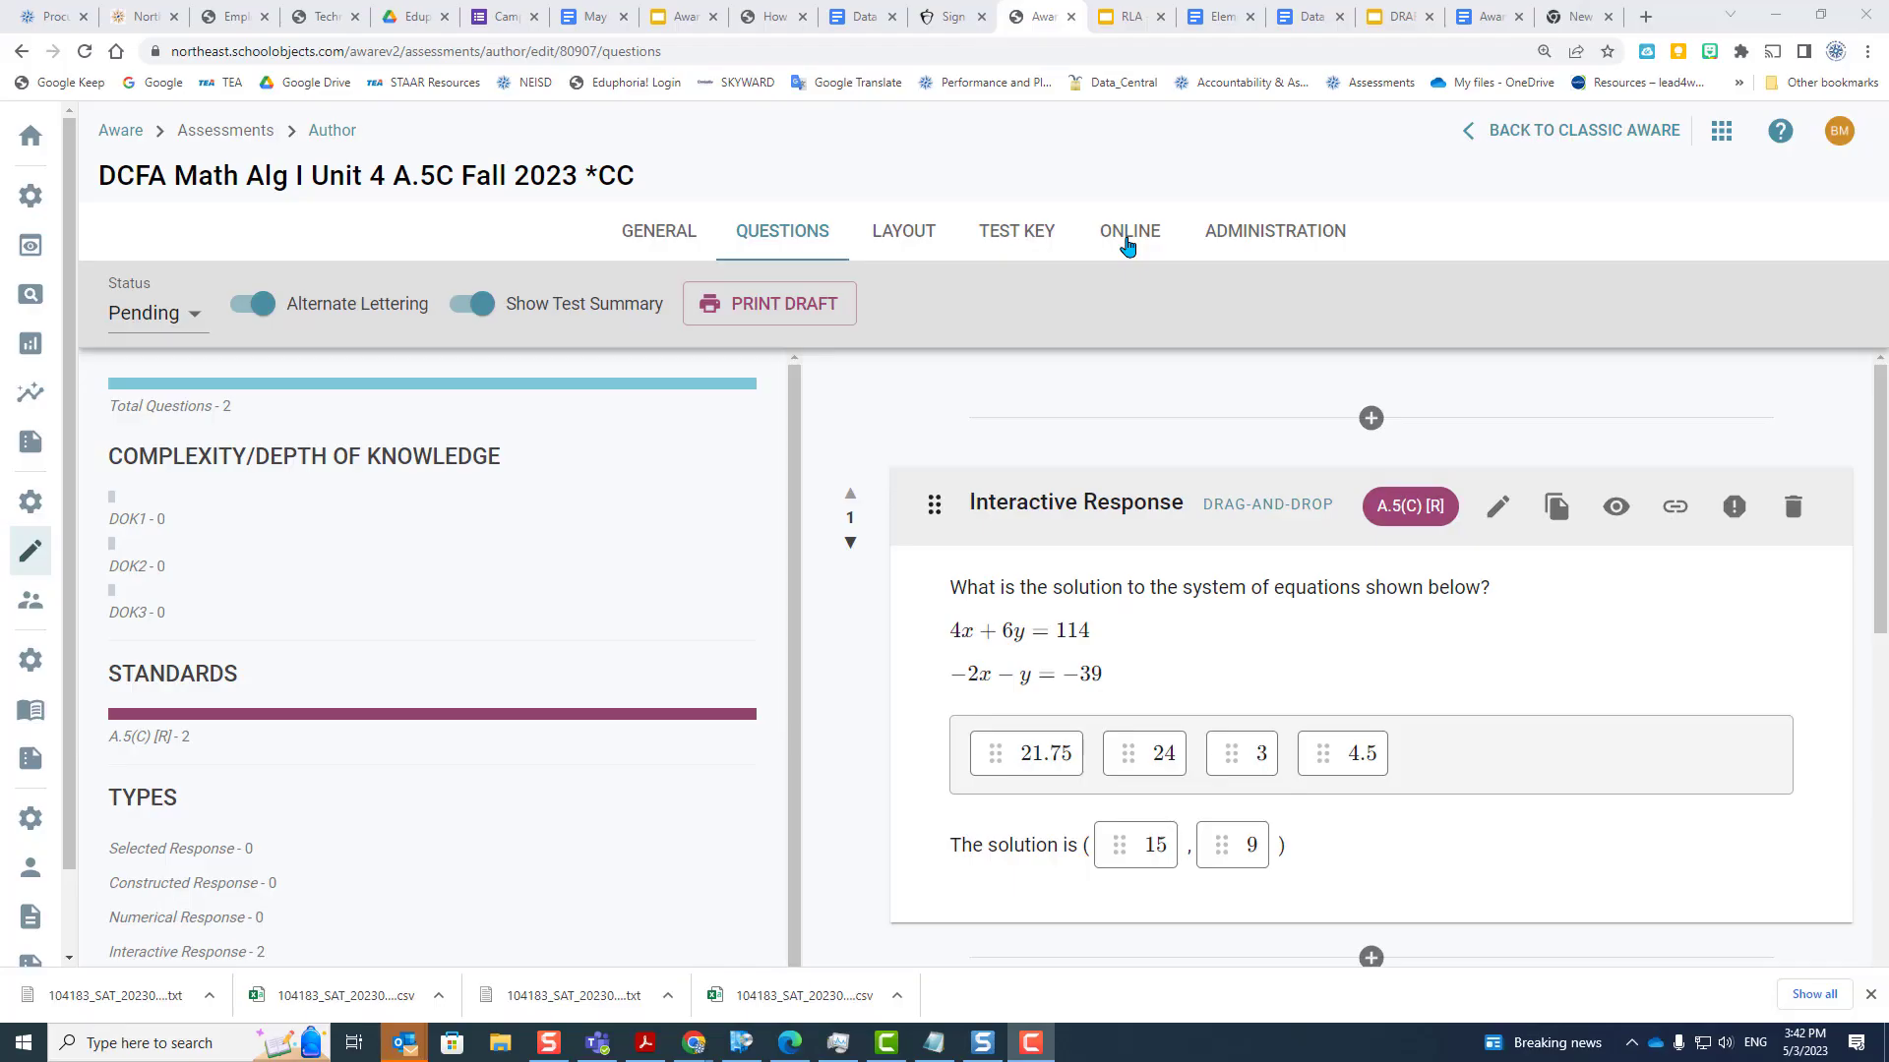
# - Enable the test calculator and set it to Graphing (STAAR)
pyautogui.click(1129, 240)
pyautogui.scroll(-1, 345, 667)
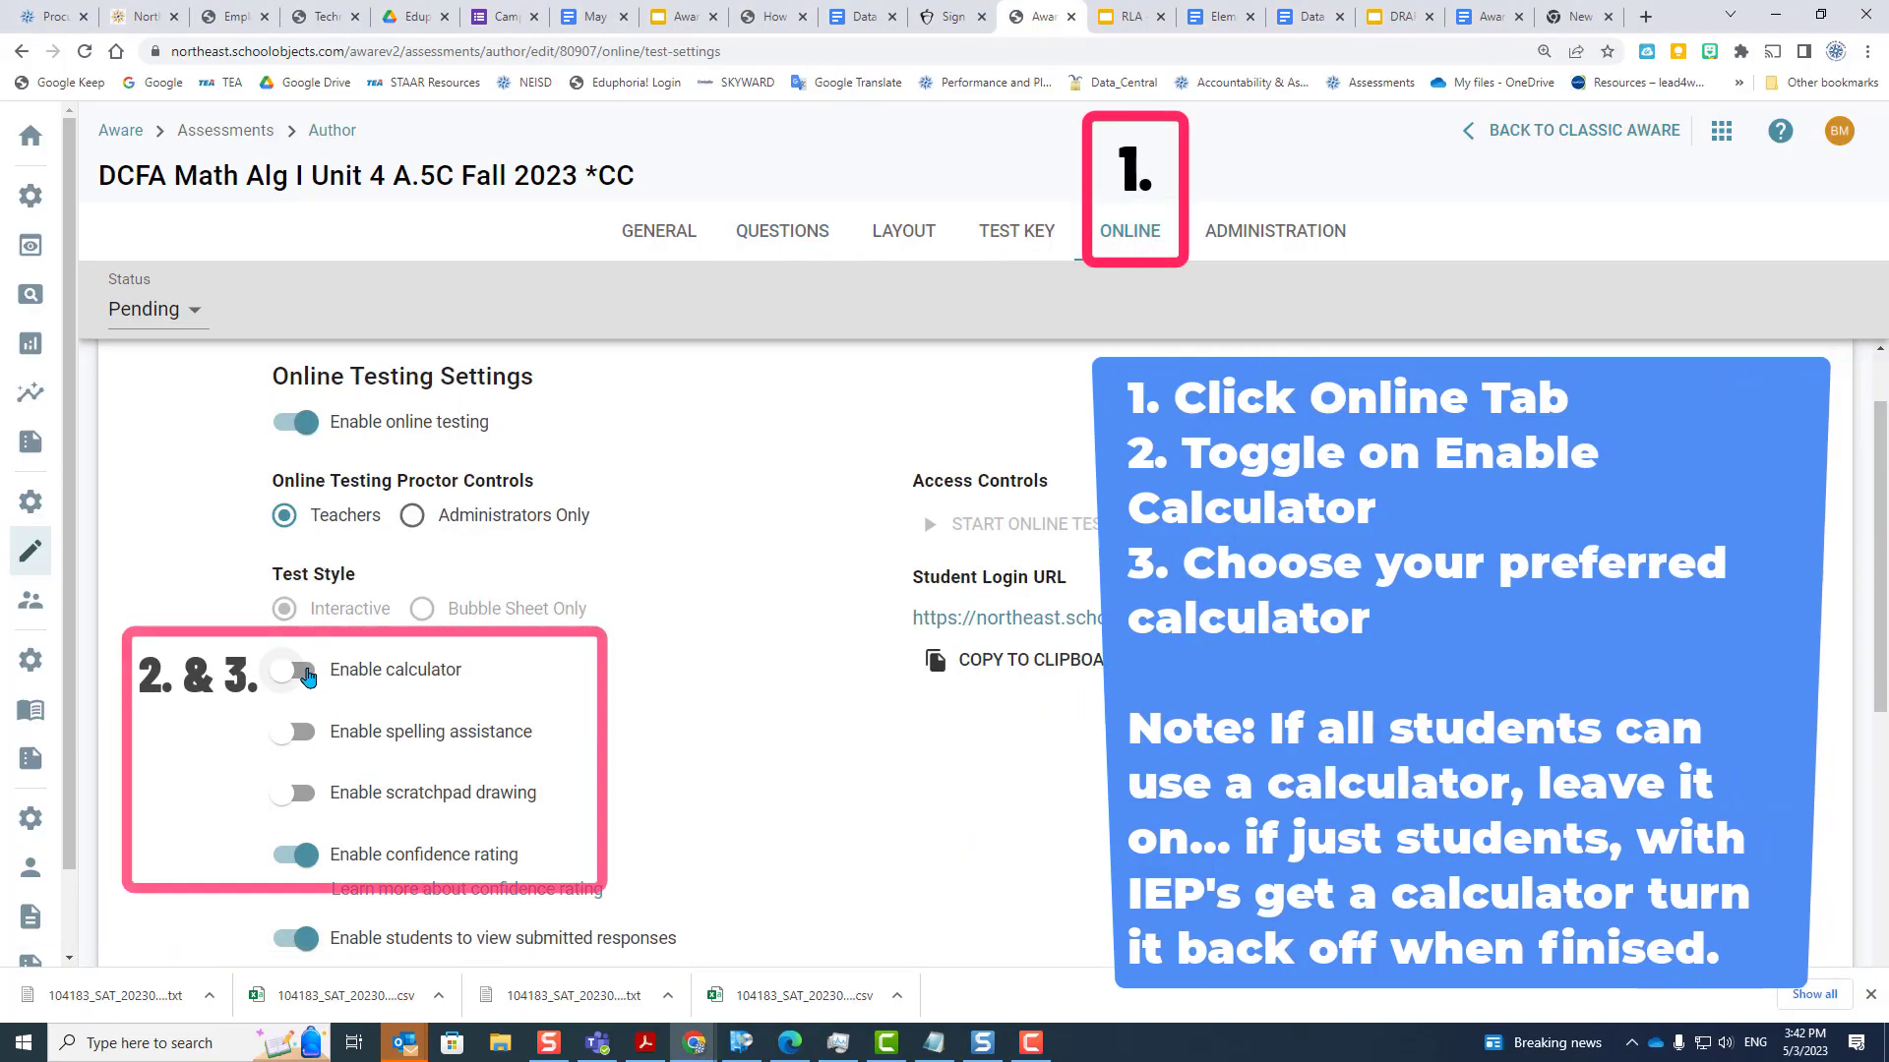
pyautogui.click(339, 669)
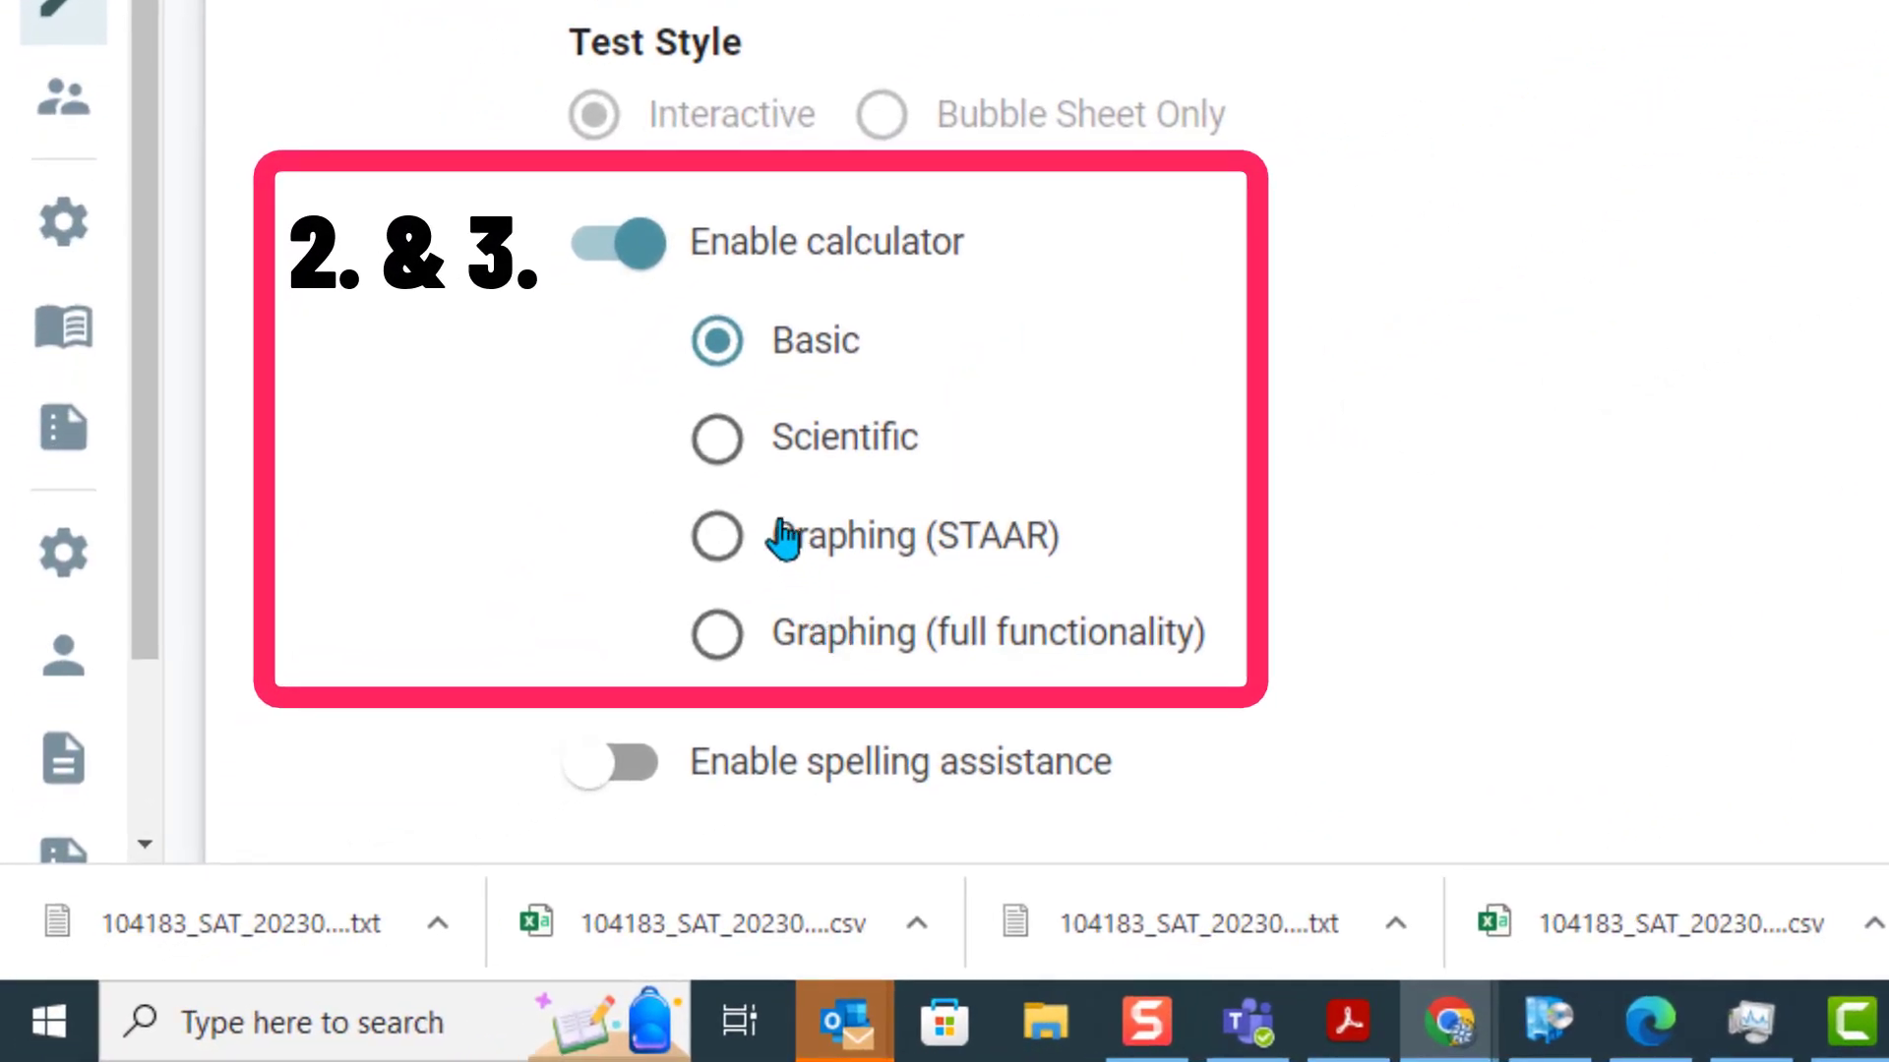
pyautogui.click(767, 448)
pyautogui.click(772, 540)
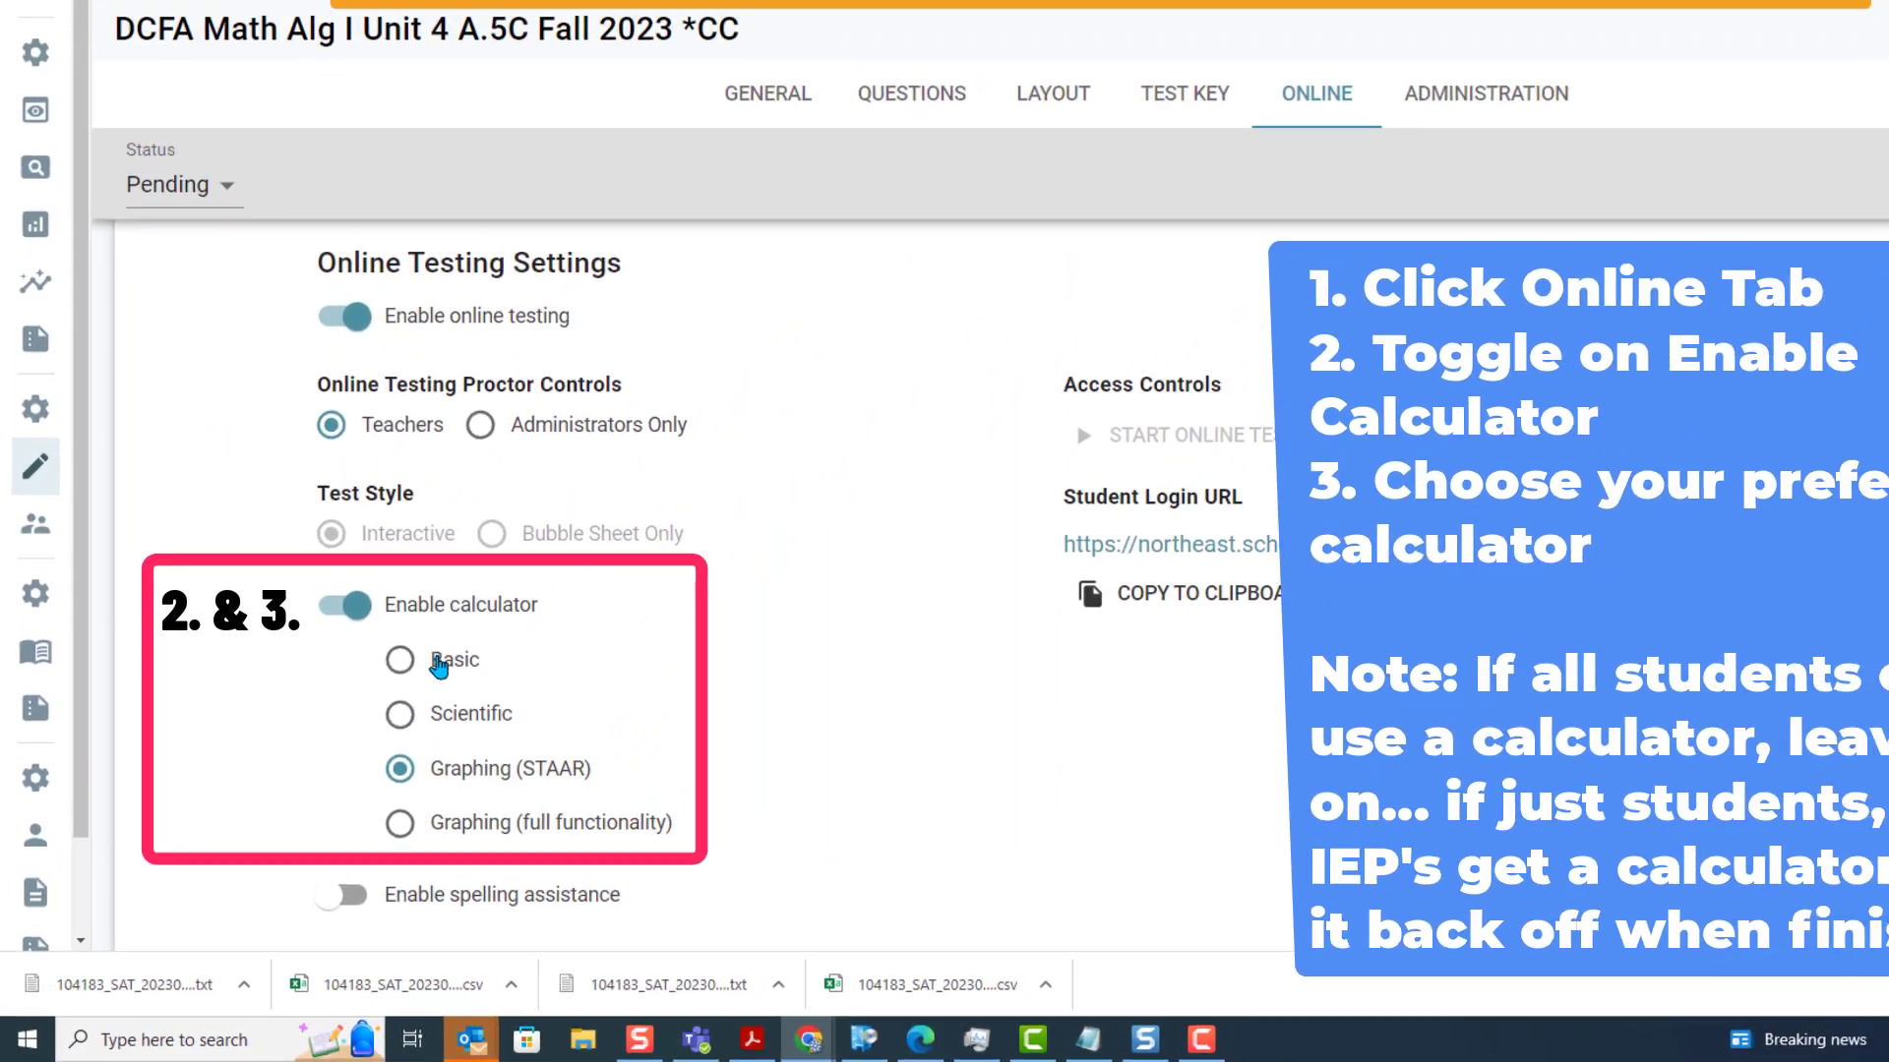
pyautogui.click(586, 472)
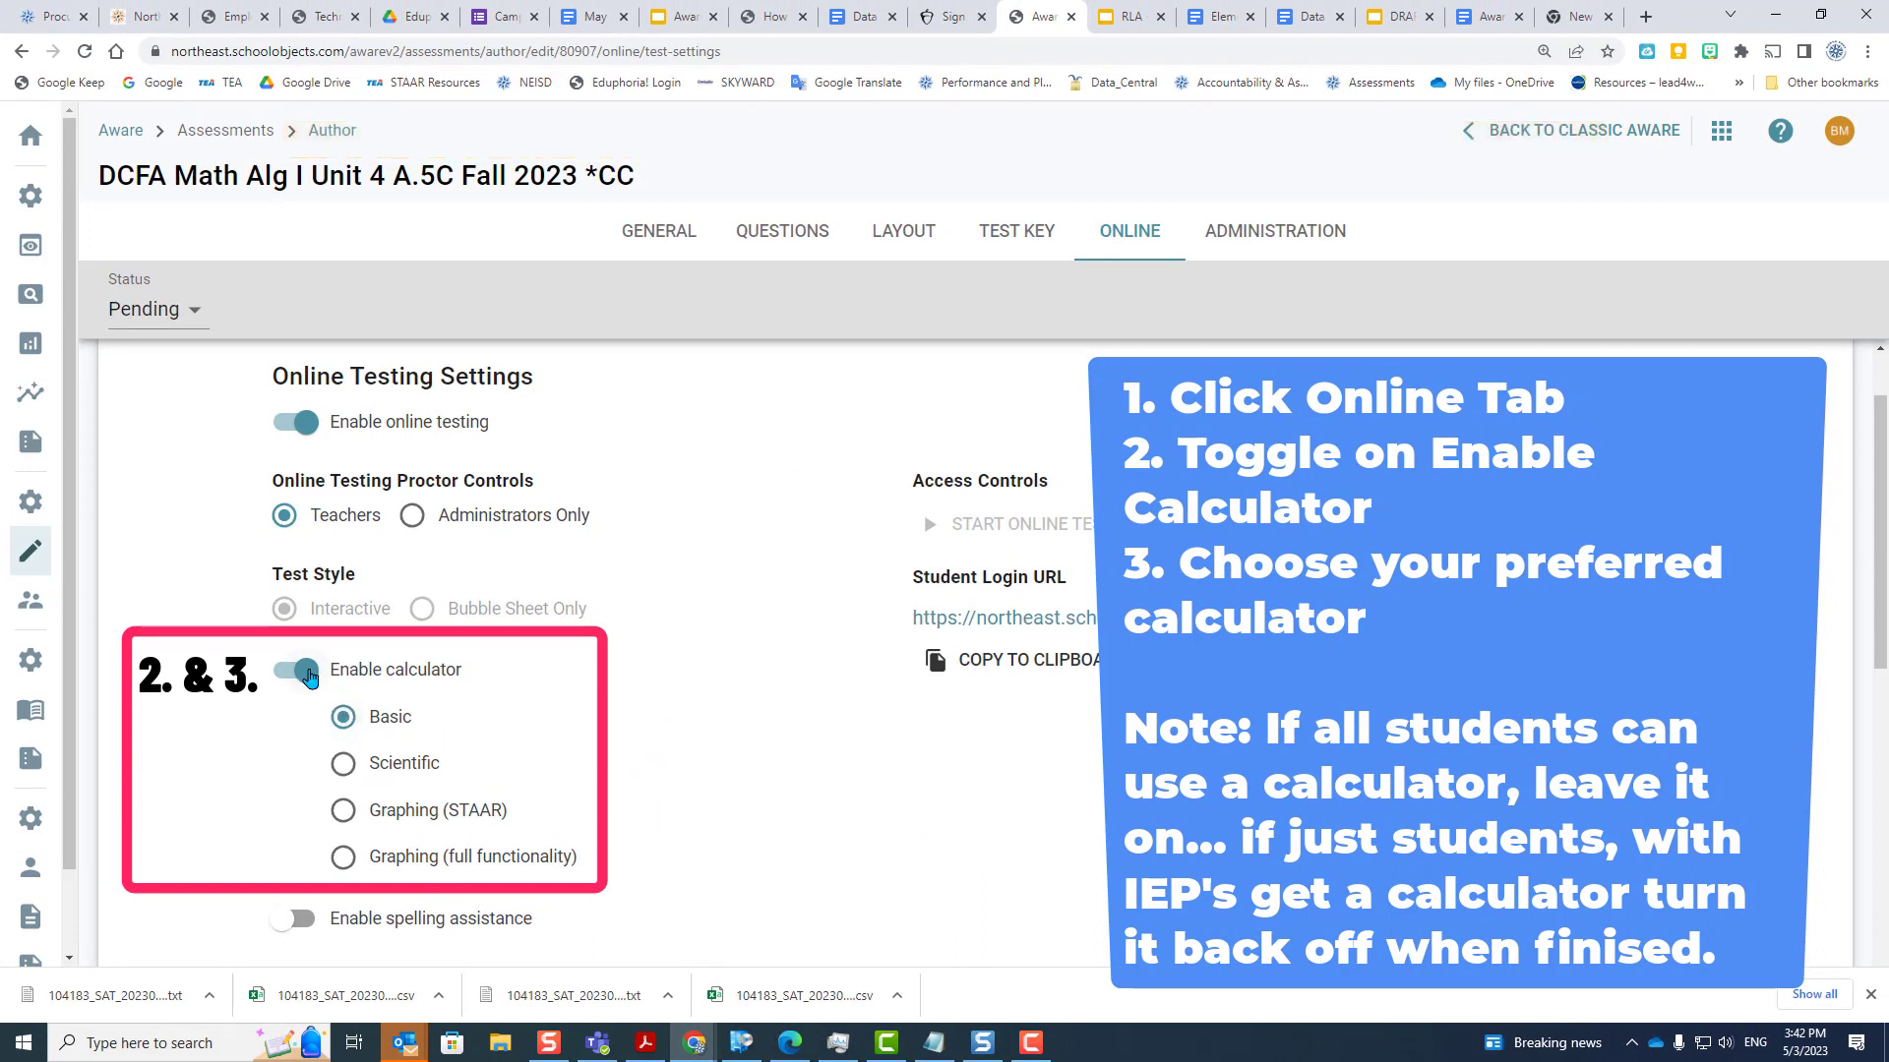
pyautogui.click(306, 672)
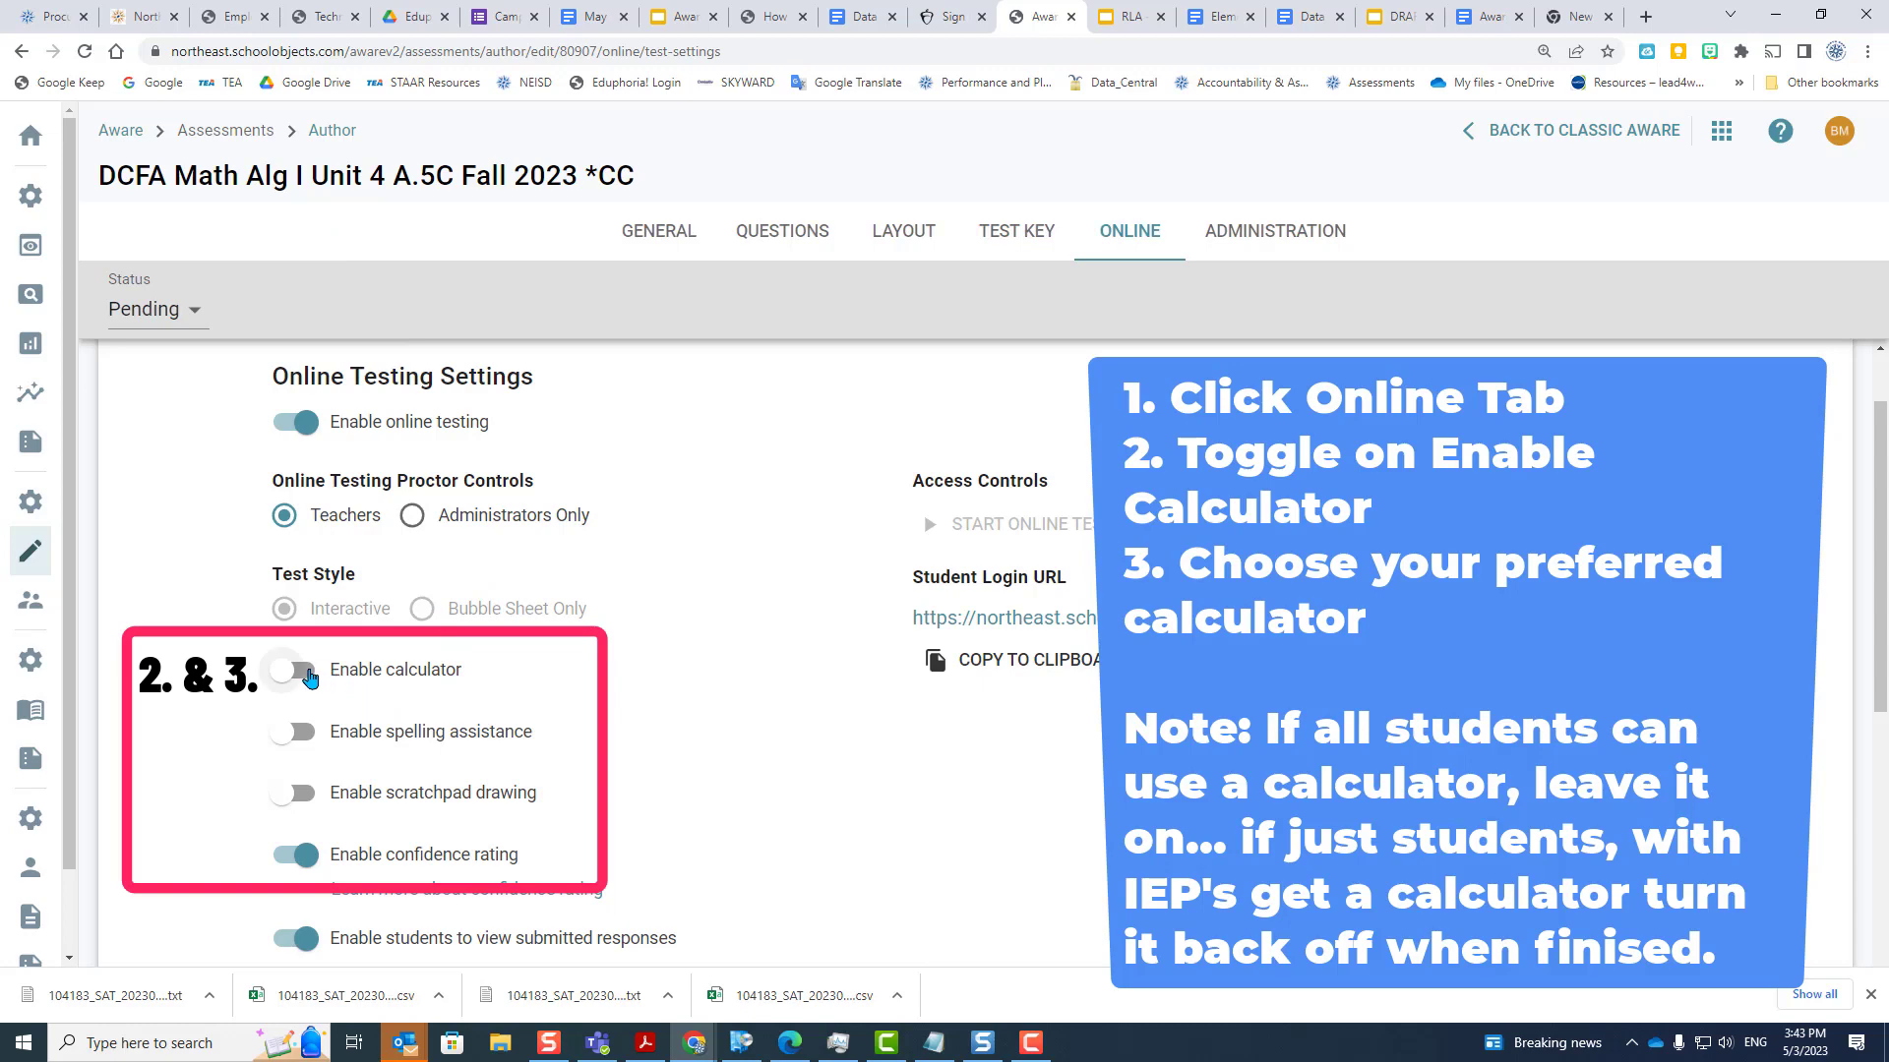
pyautogui.click(298, 669)
pyautogui.click(396, 816)
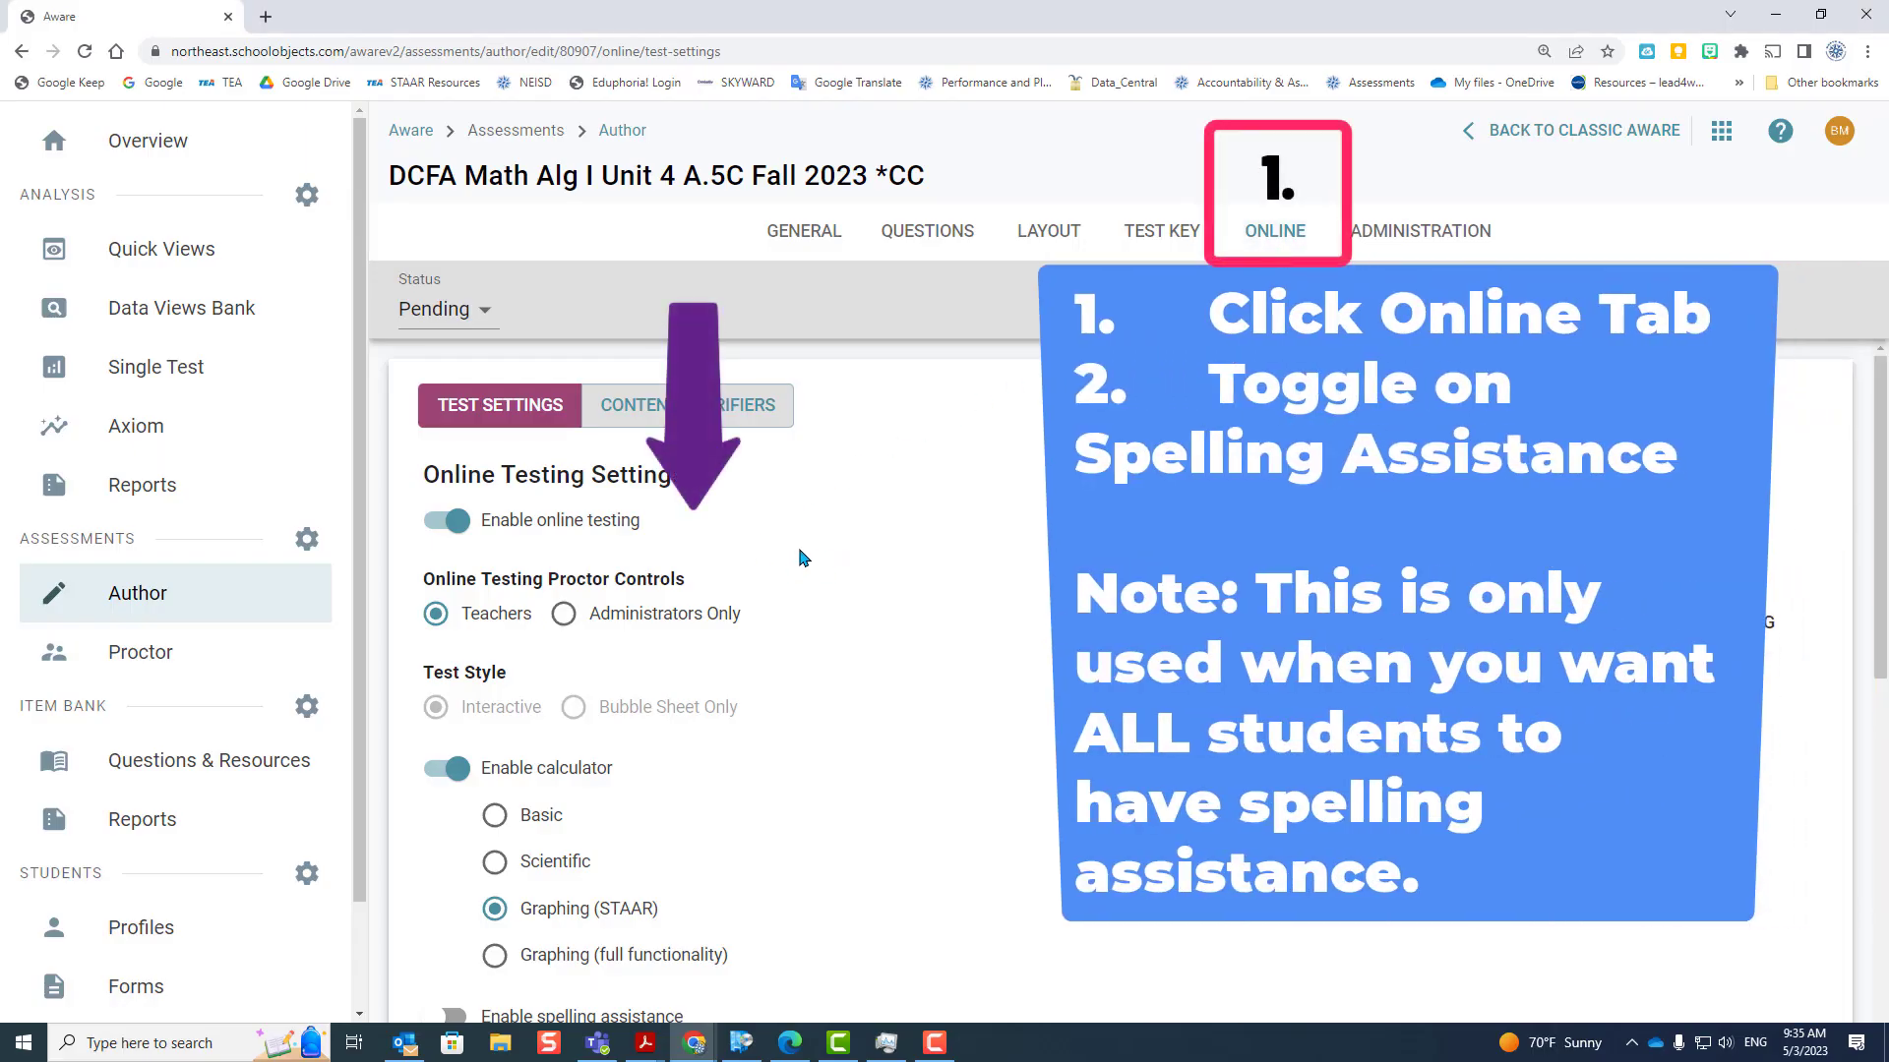
pyautogui.scroll(-4, 780, 560)
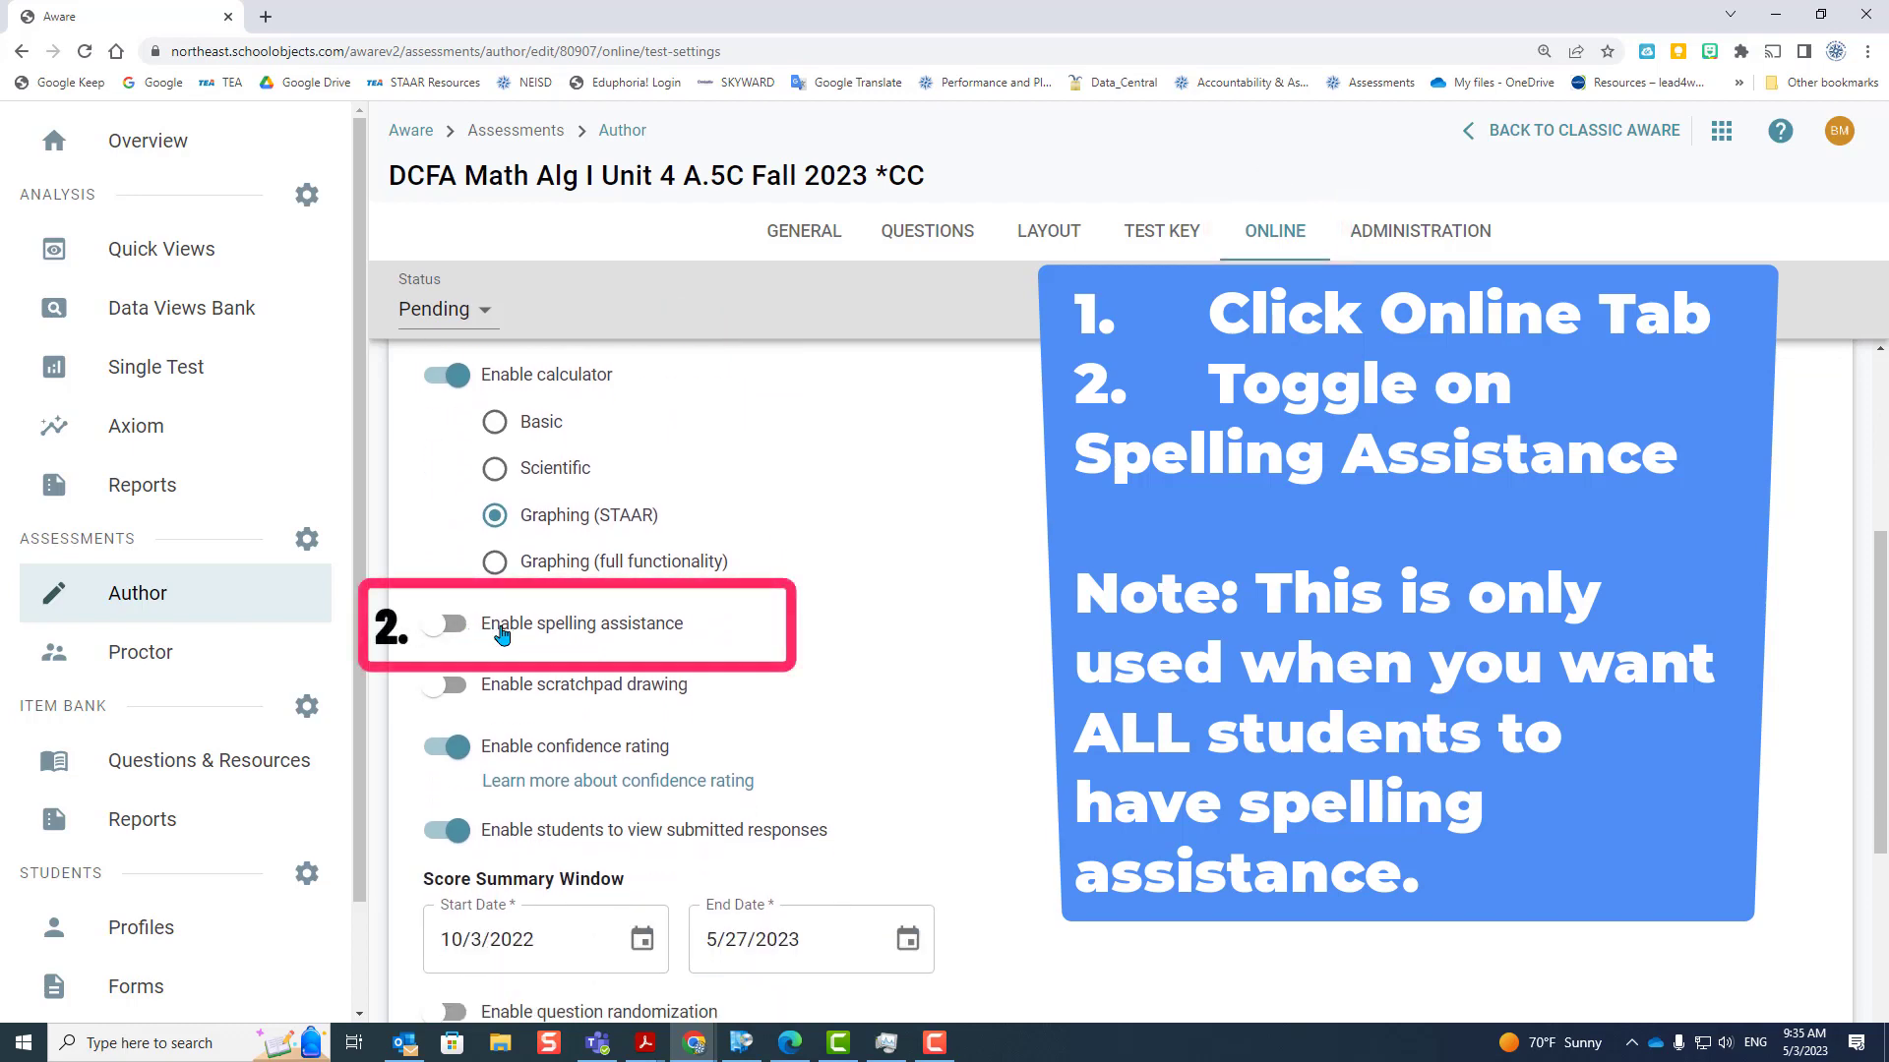
pyautogui.click(462, 627)
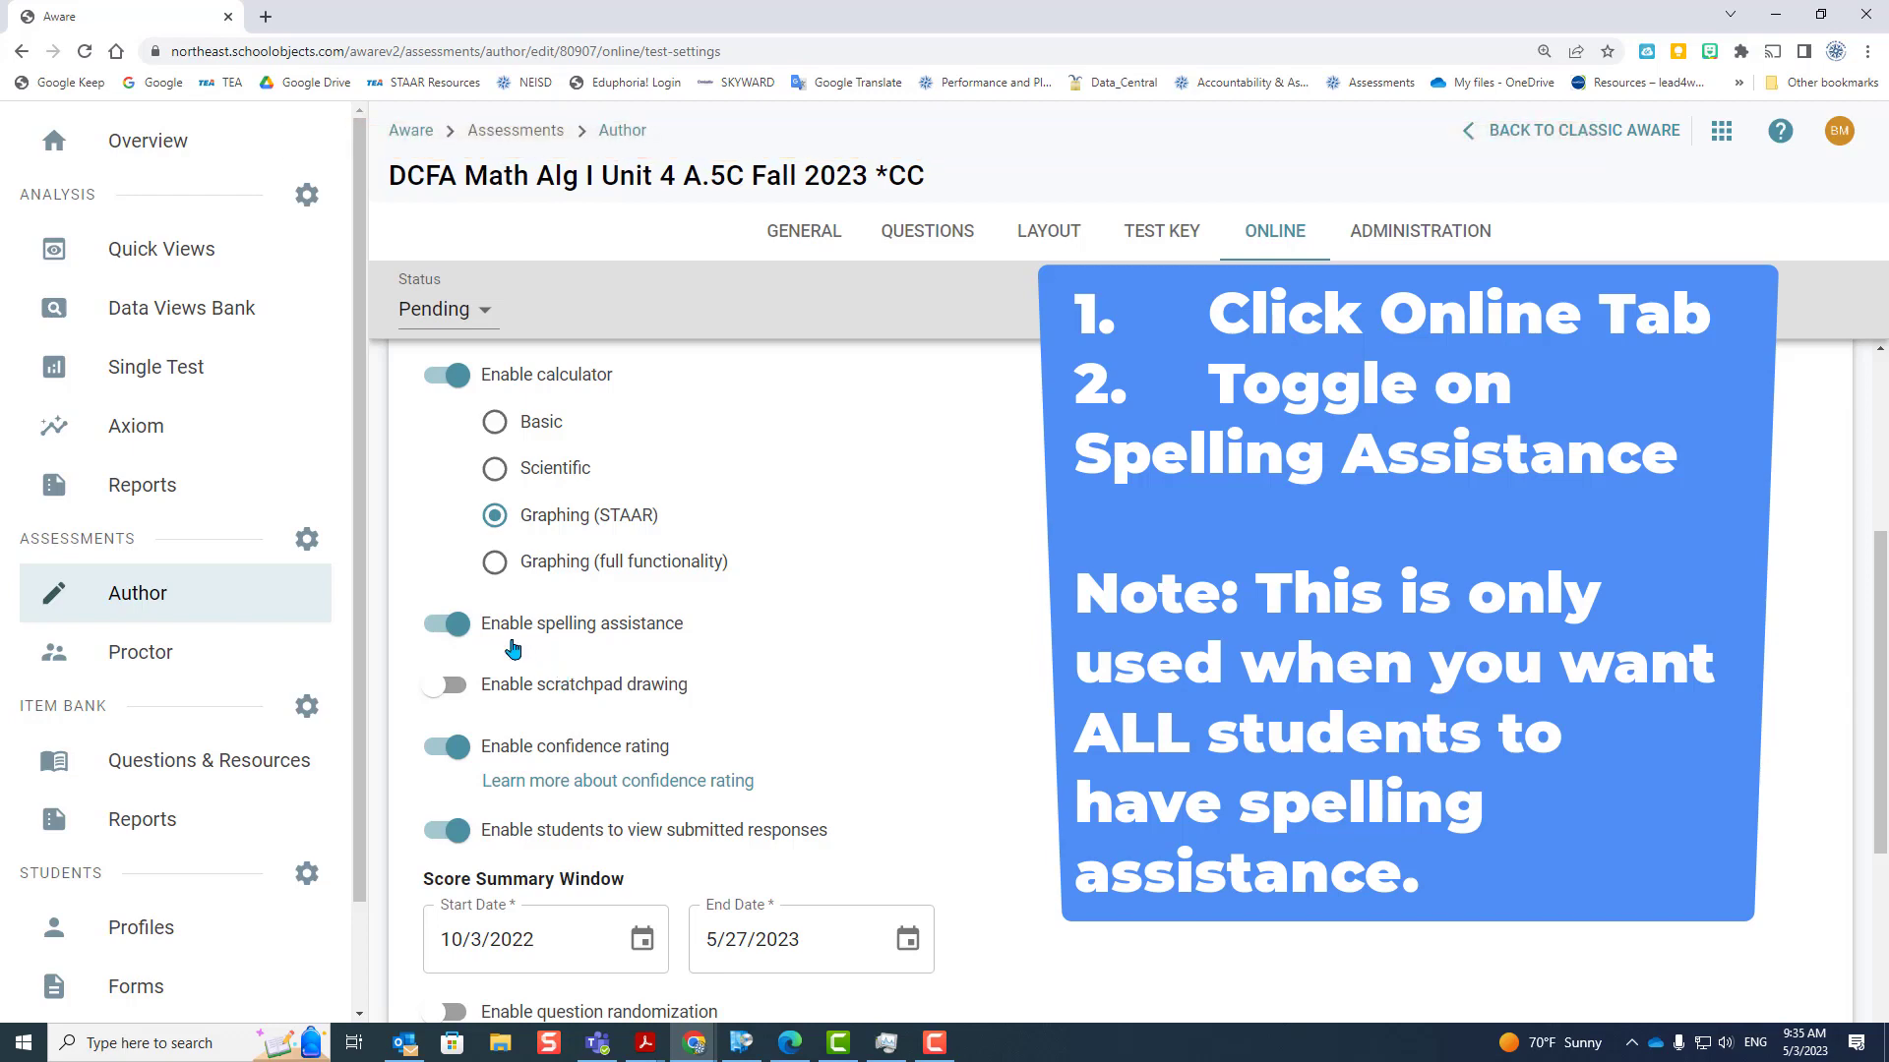
pyautogui.click(463, 628)
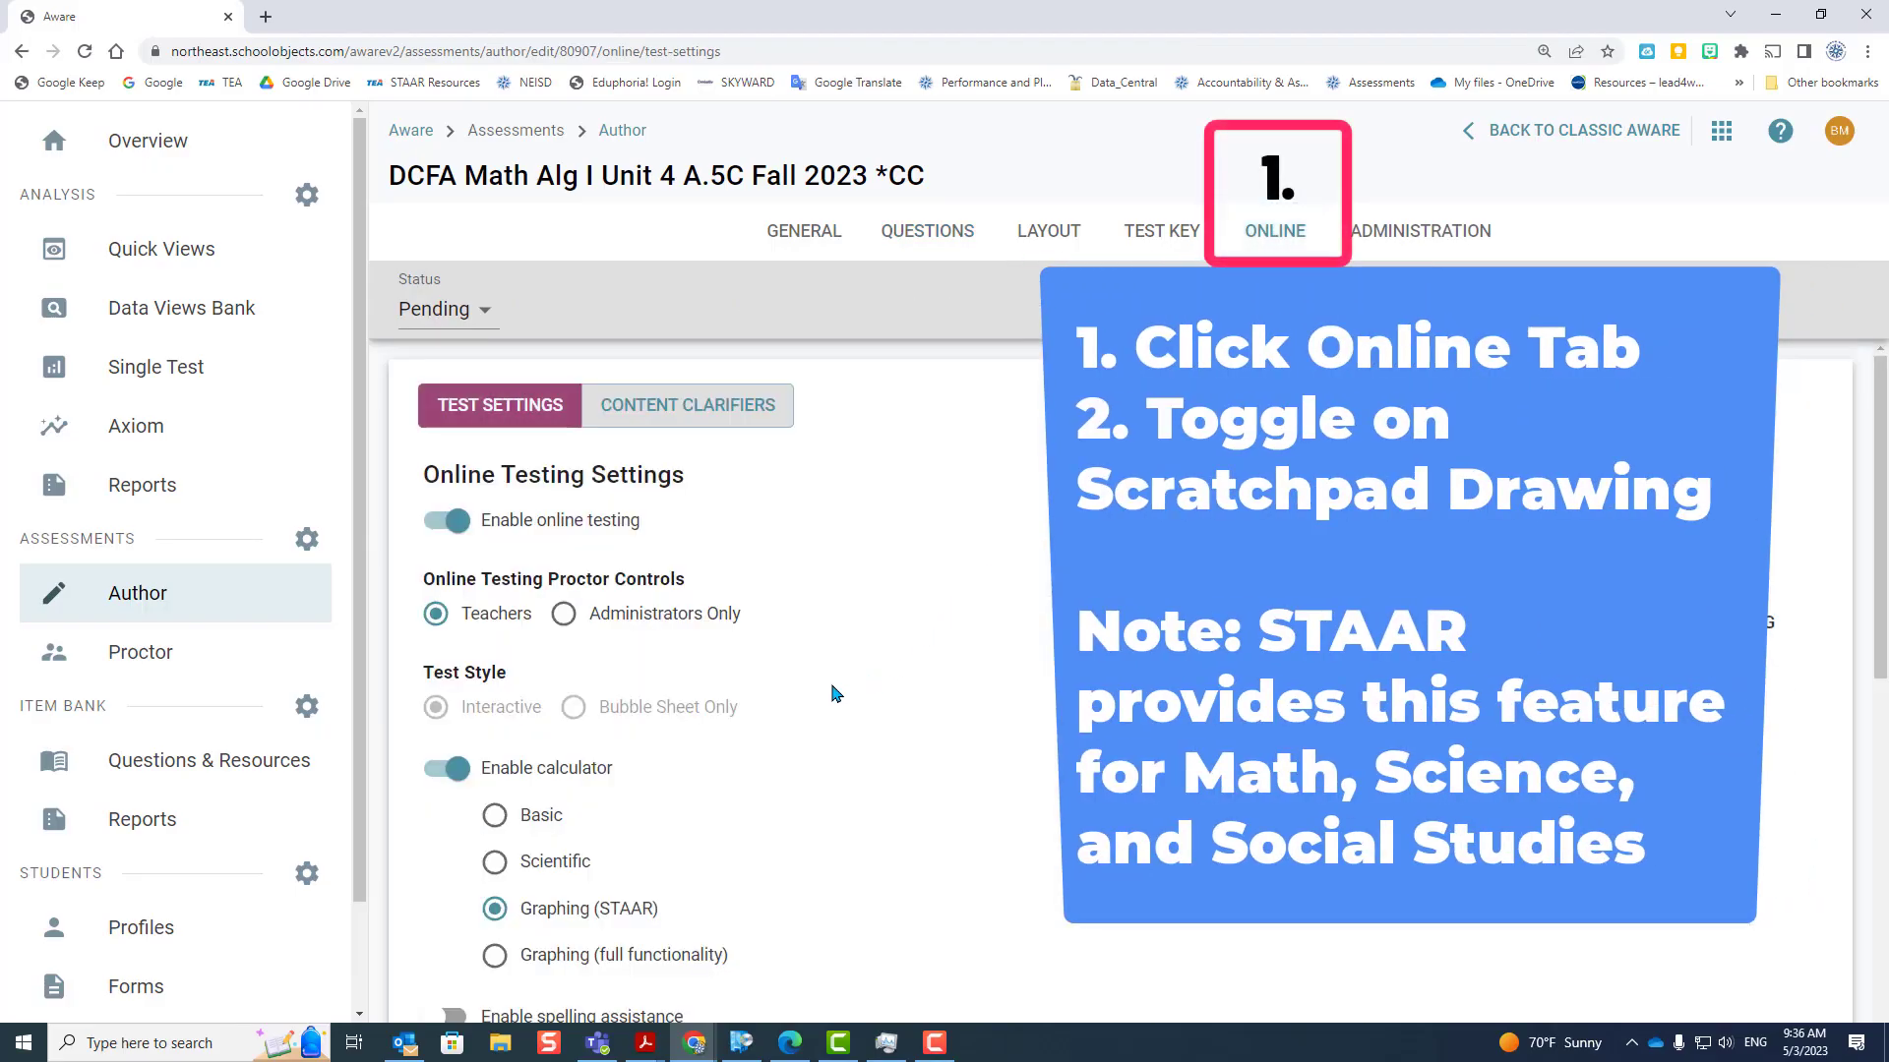
pyautogui.scroll(-4, 826, 675)
pyautogui.scroll(-1, 826, 675)
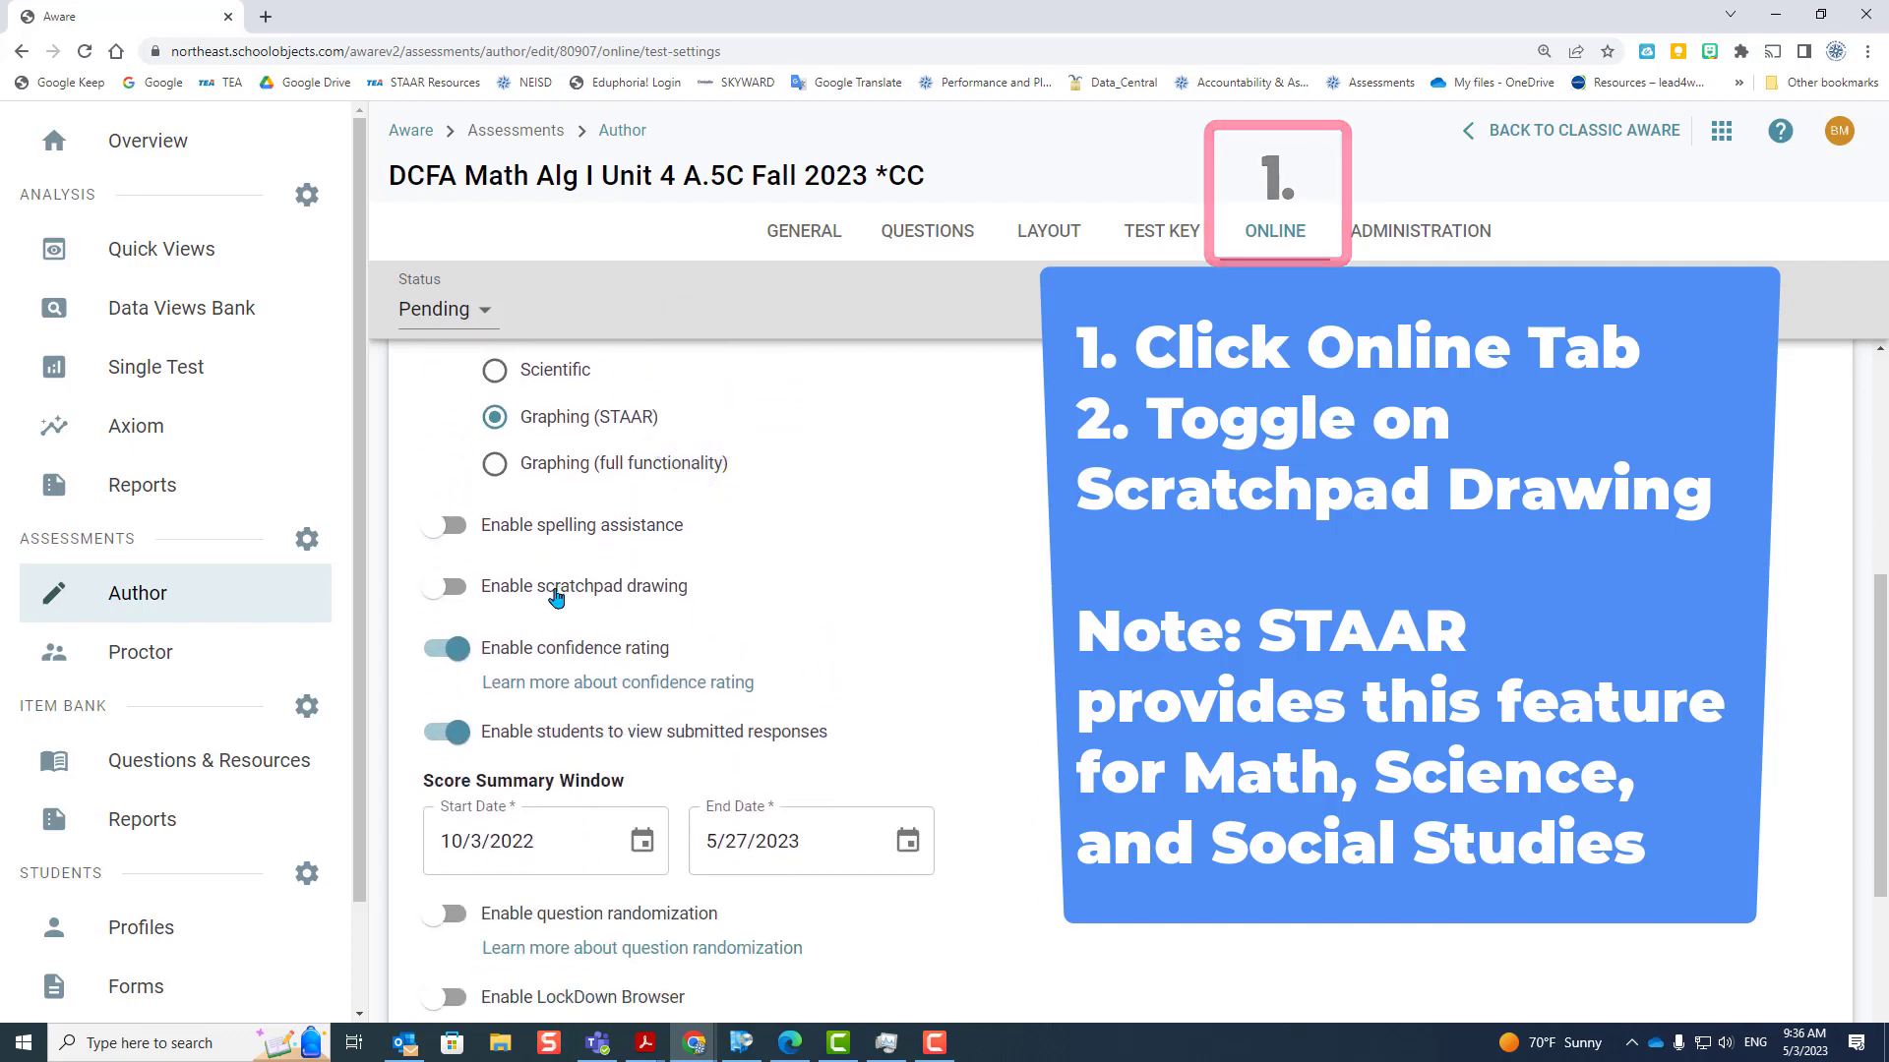
pyautogui.click(452, 590)
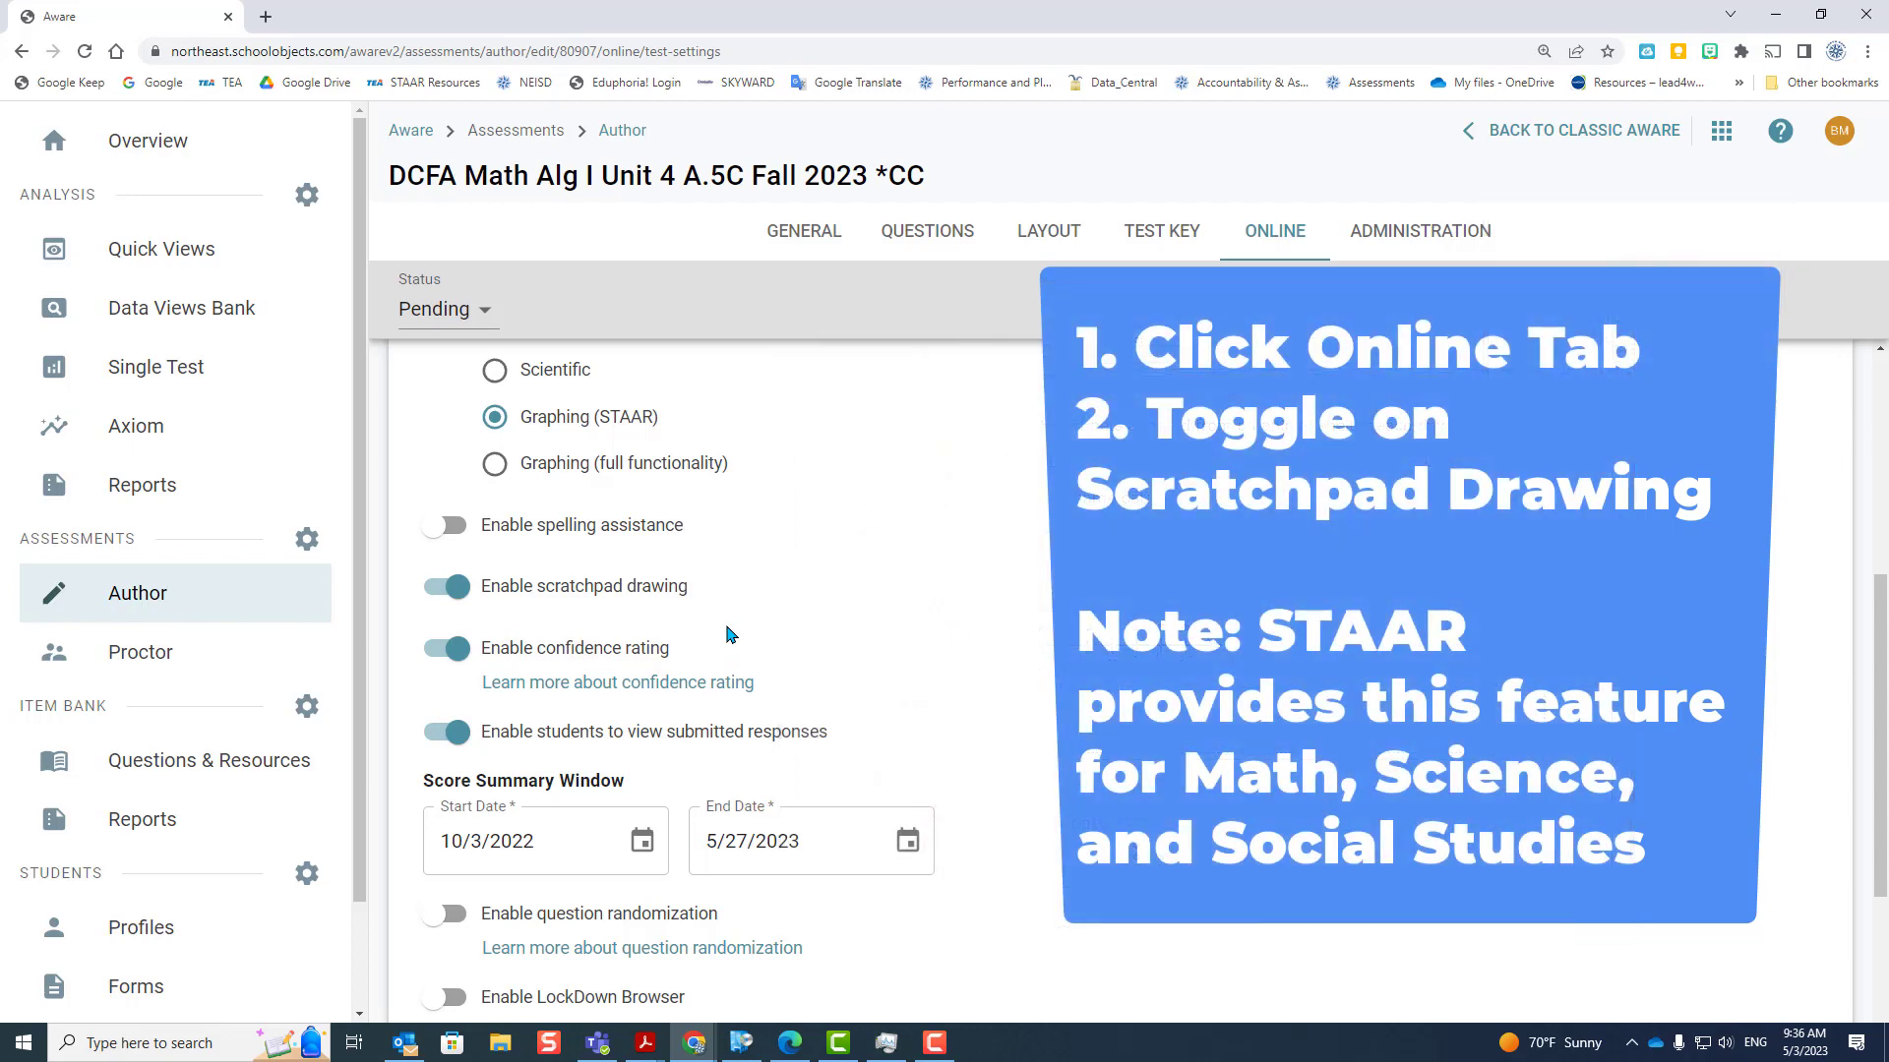
pyautogui.click(450, 586)
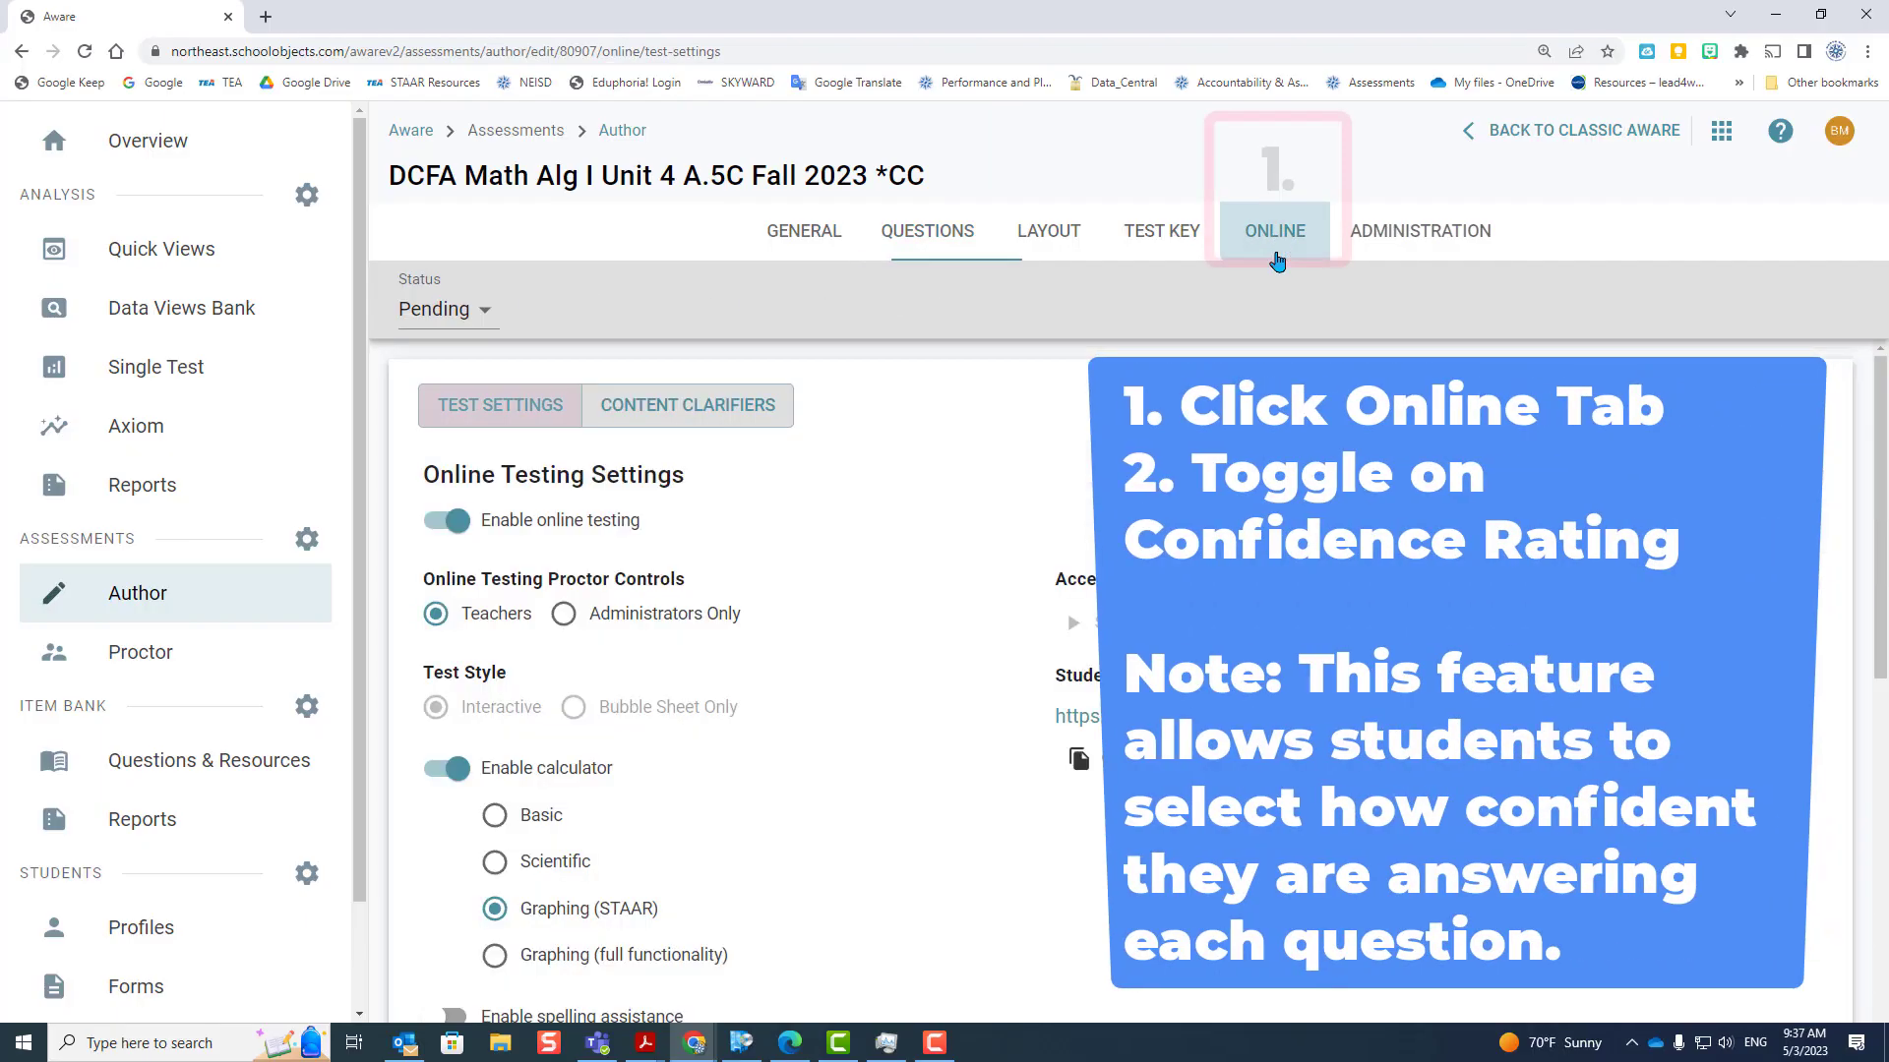
# - Scroll the online settings down to the already-enabled confidence rating option
pyautogui.scroll(-2, 760, 715)
pyautogui.scroll(-3, 760, 715)
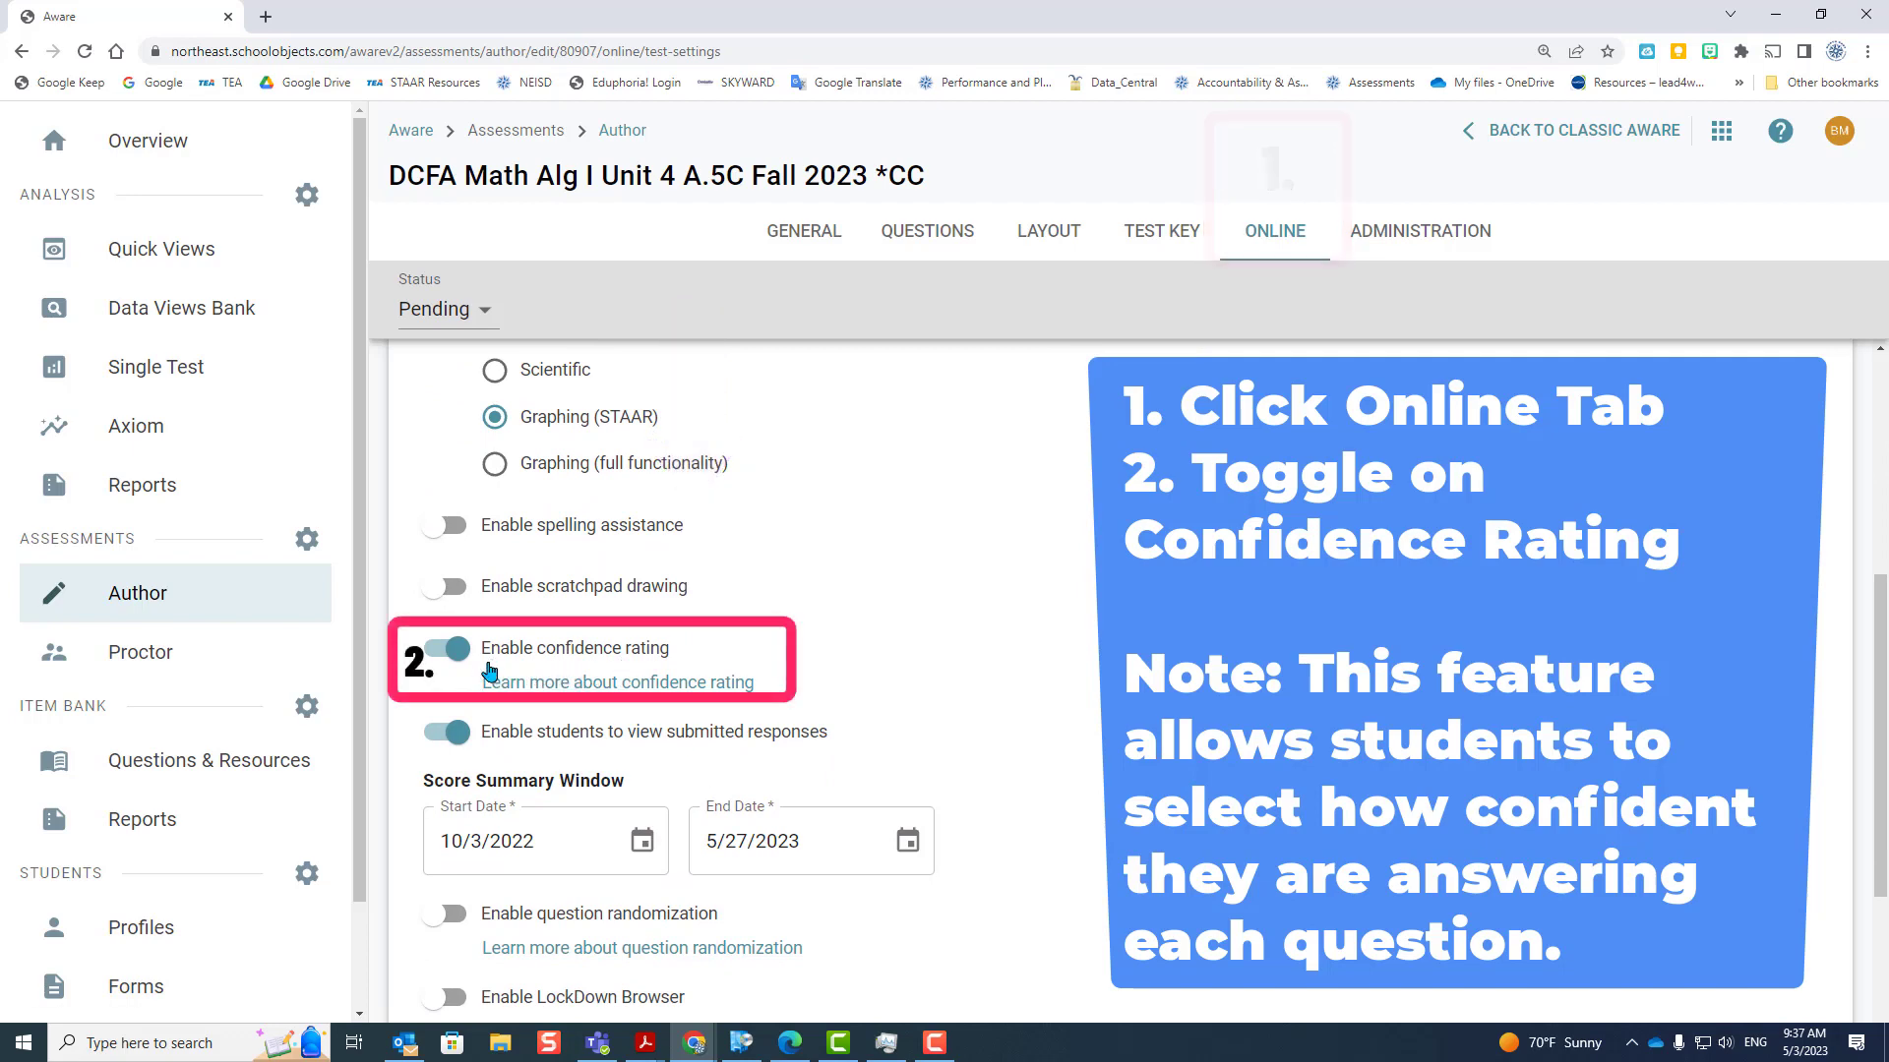
# - Open the Student Confidence Rating help article and read down to its Student Experience section
pyautogui.click(558, 694)
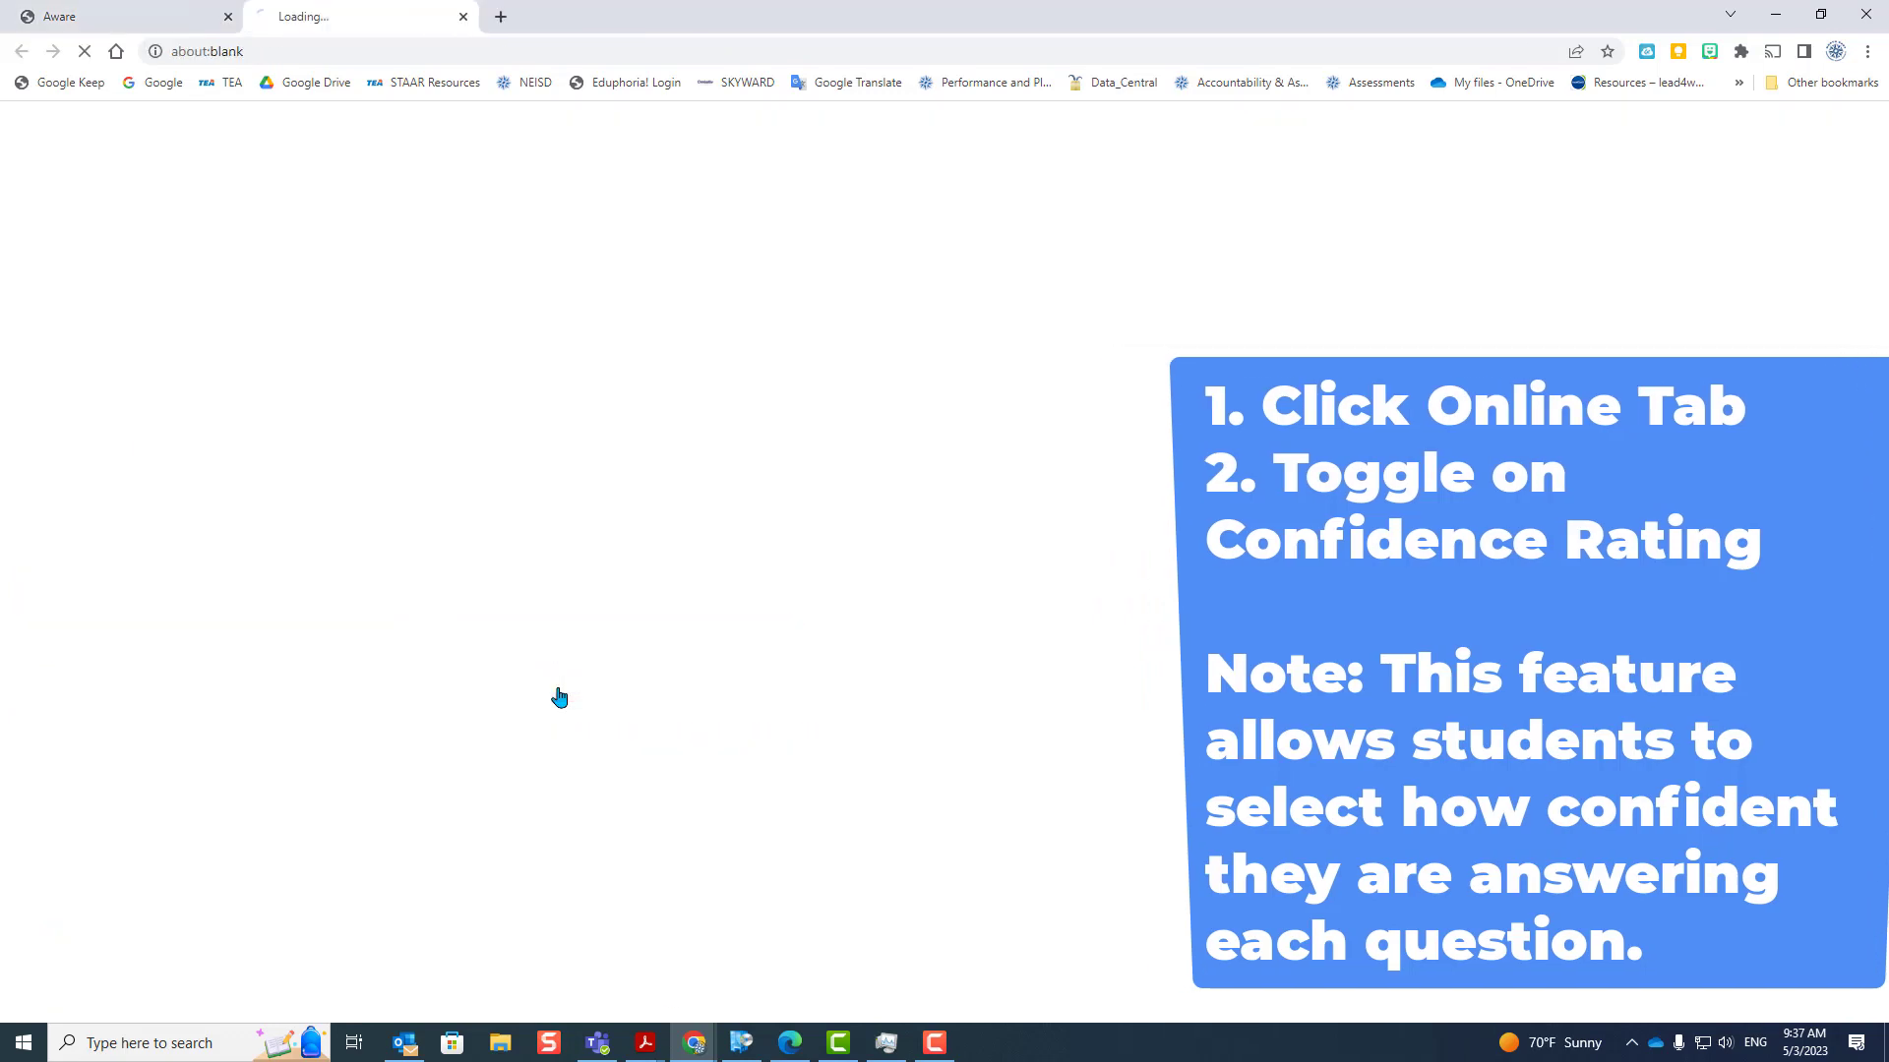
pyautogui.scroll(-15, 896, 723)
pyautogui.scroll(-8, 895, 723)
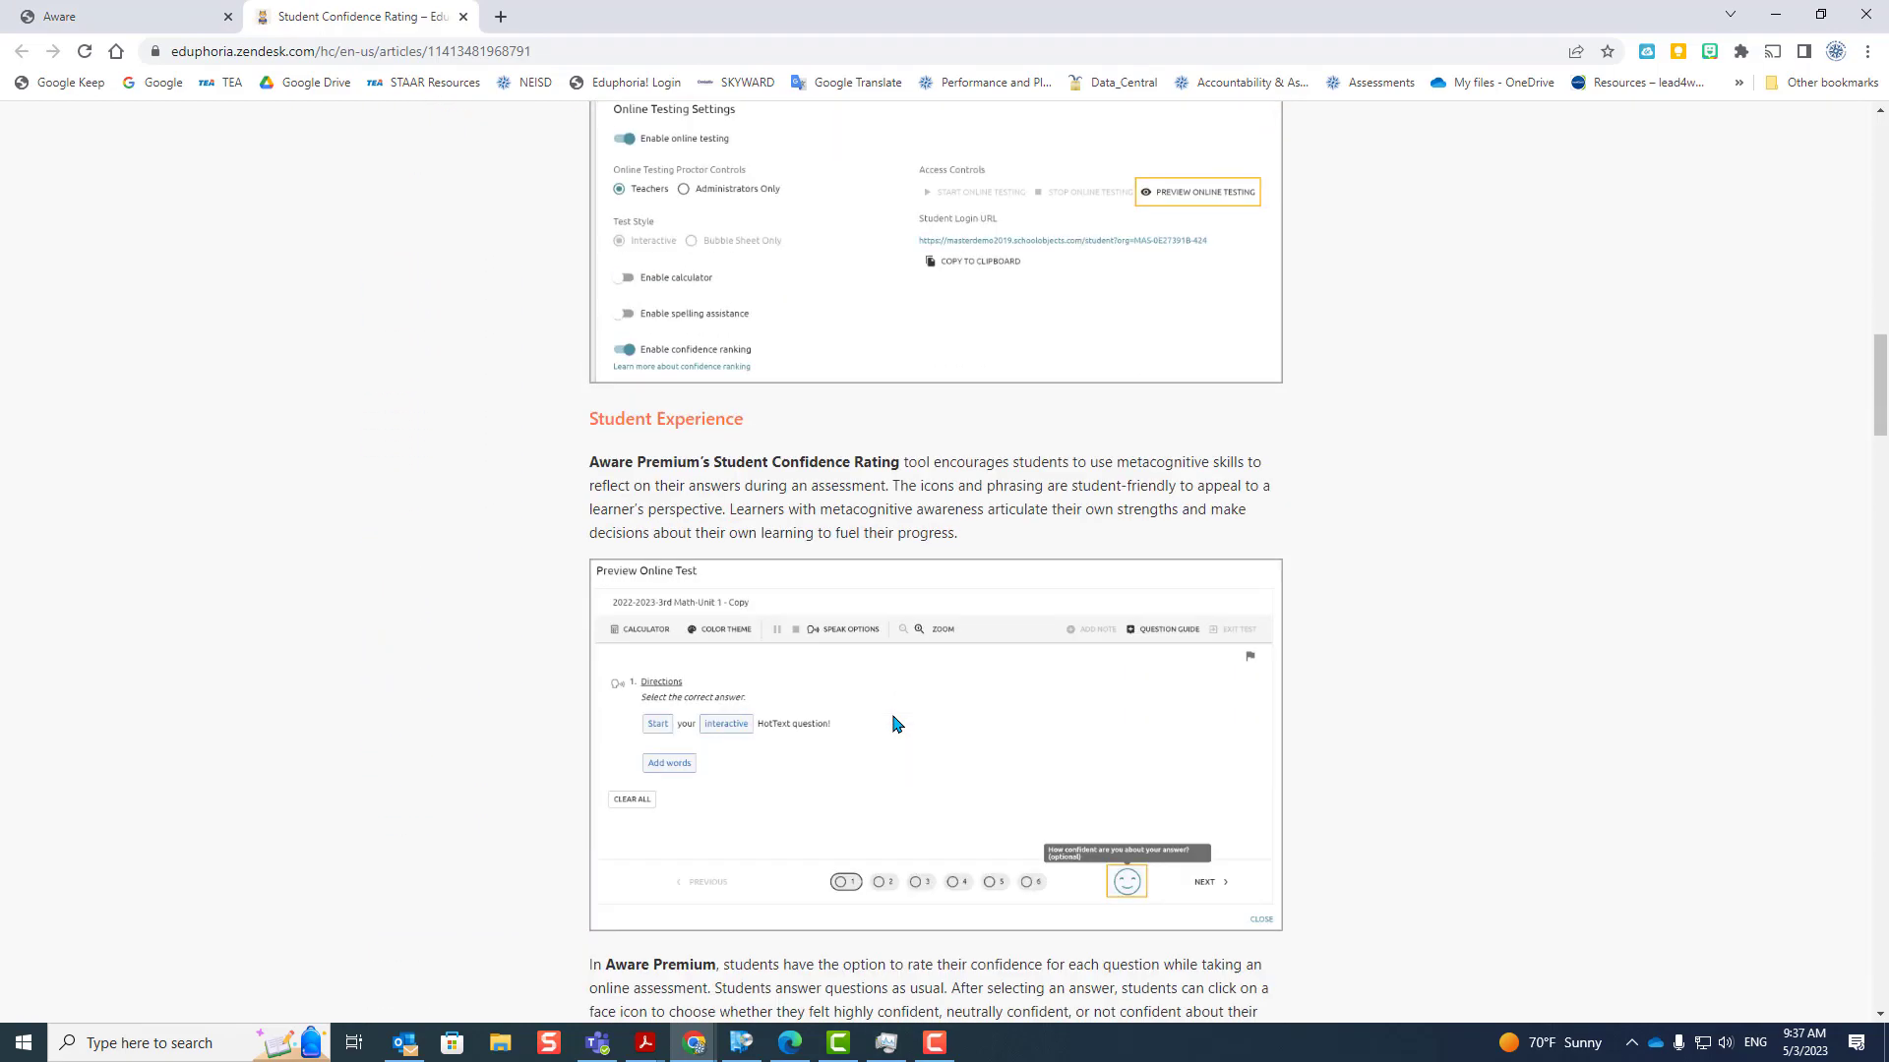
pyautogui.scroll(-3, 895, 723)
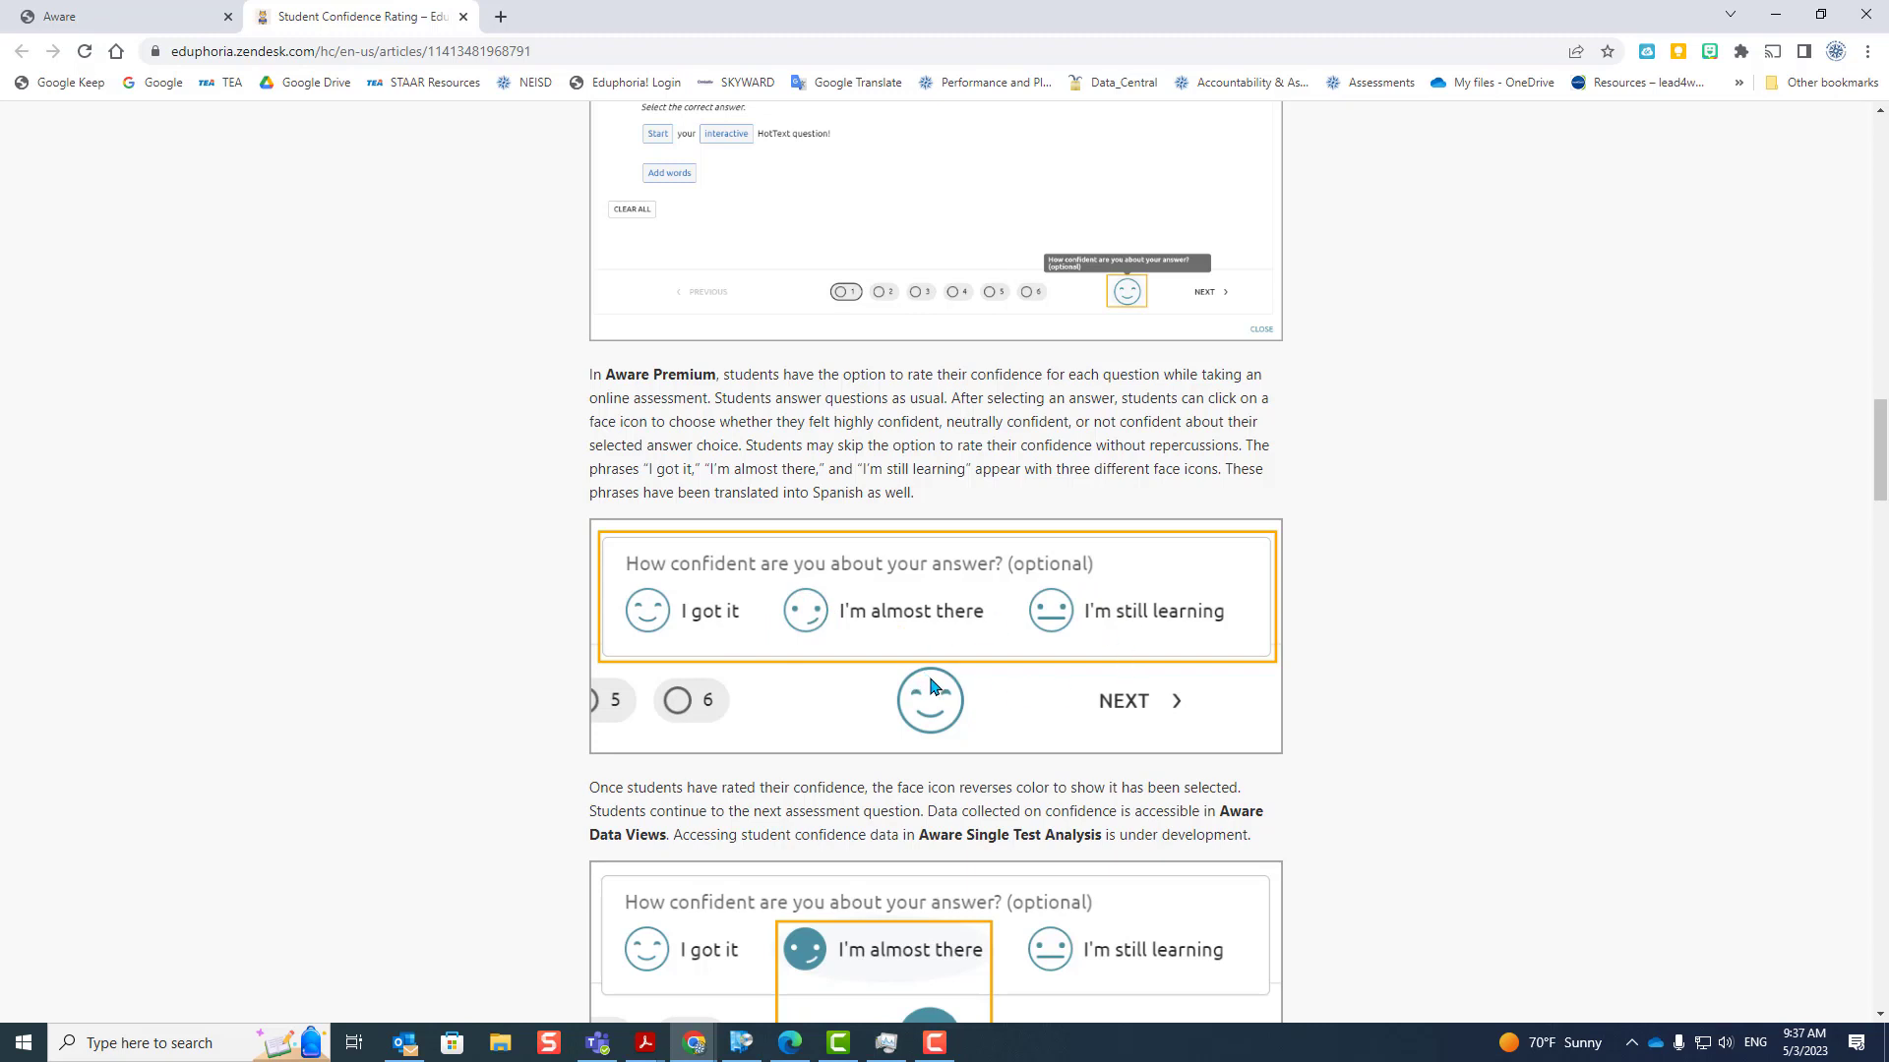
pyautogui.scroll(3, 932, 686)
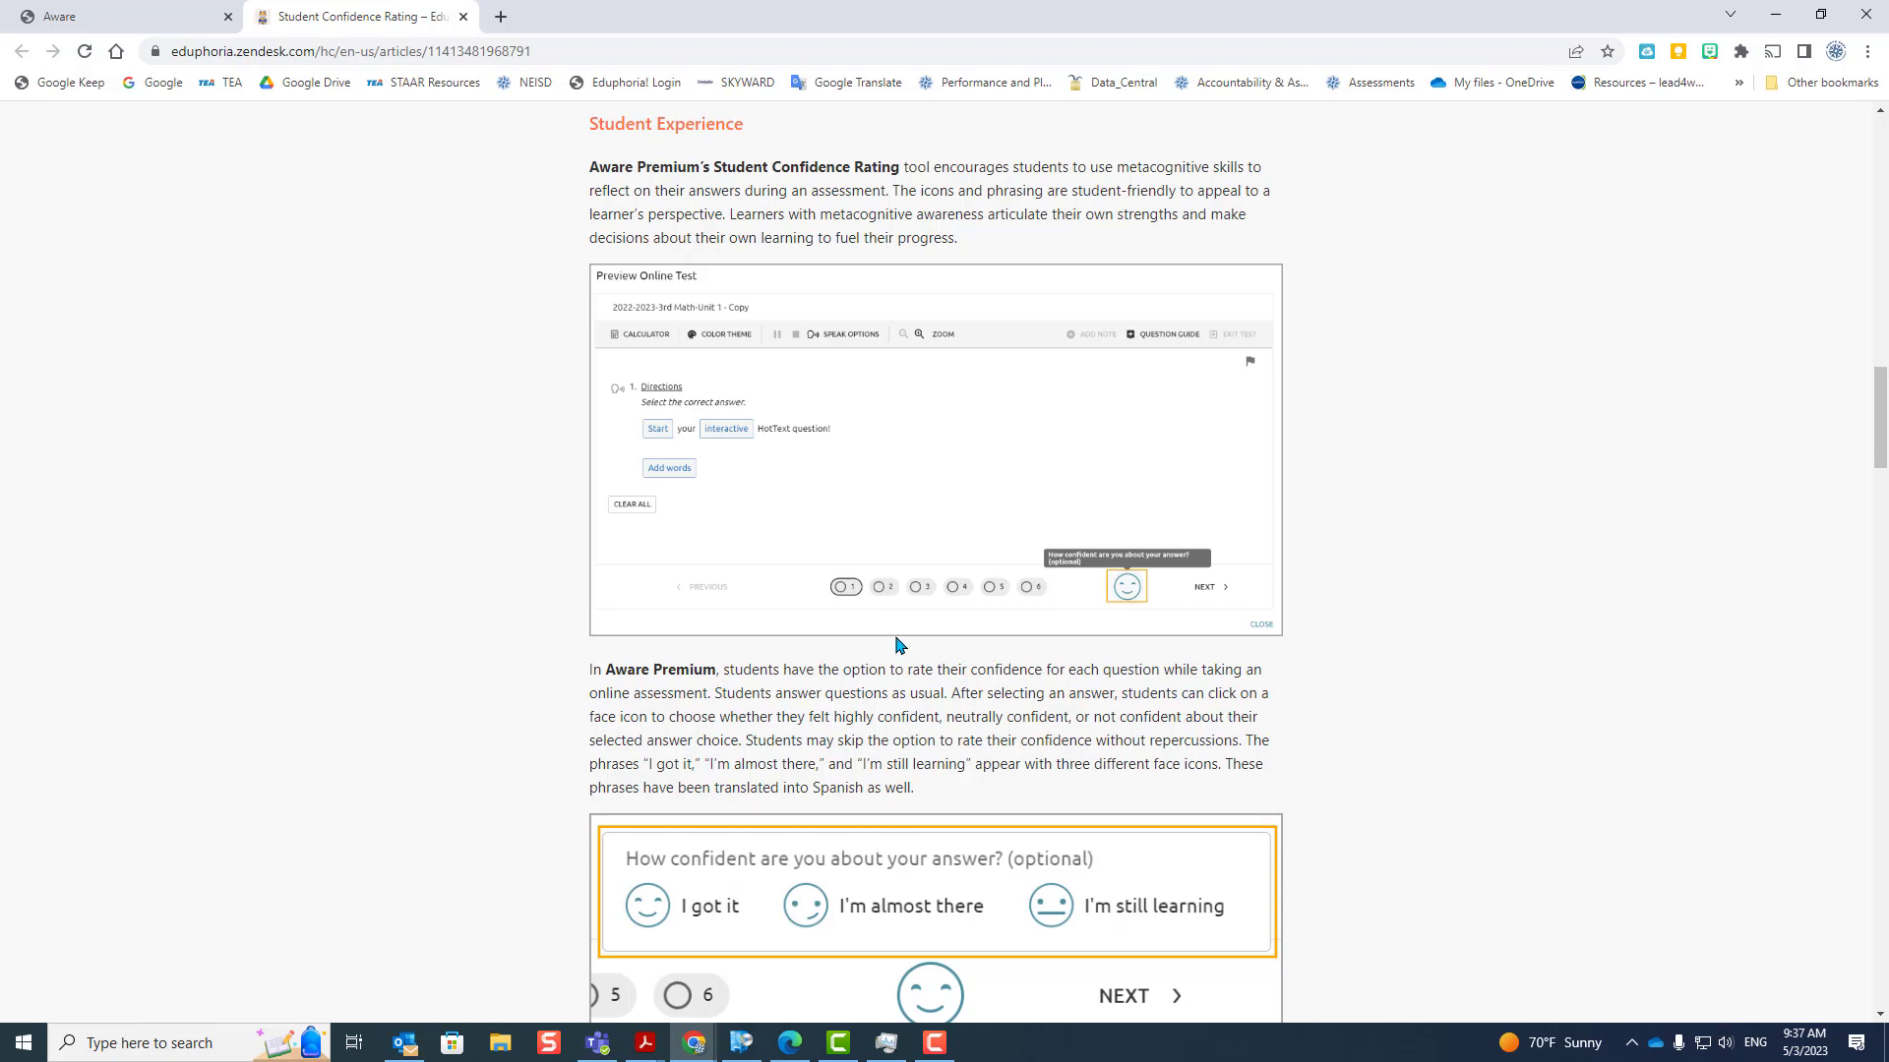
# - Back on the Aware tab, switch off Enable confidence rating
pyautogui.click(162, 24)
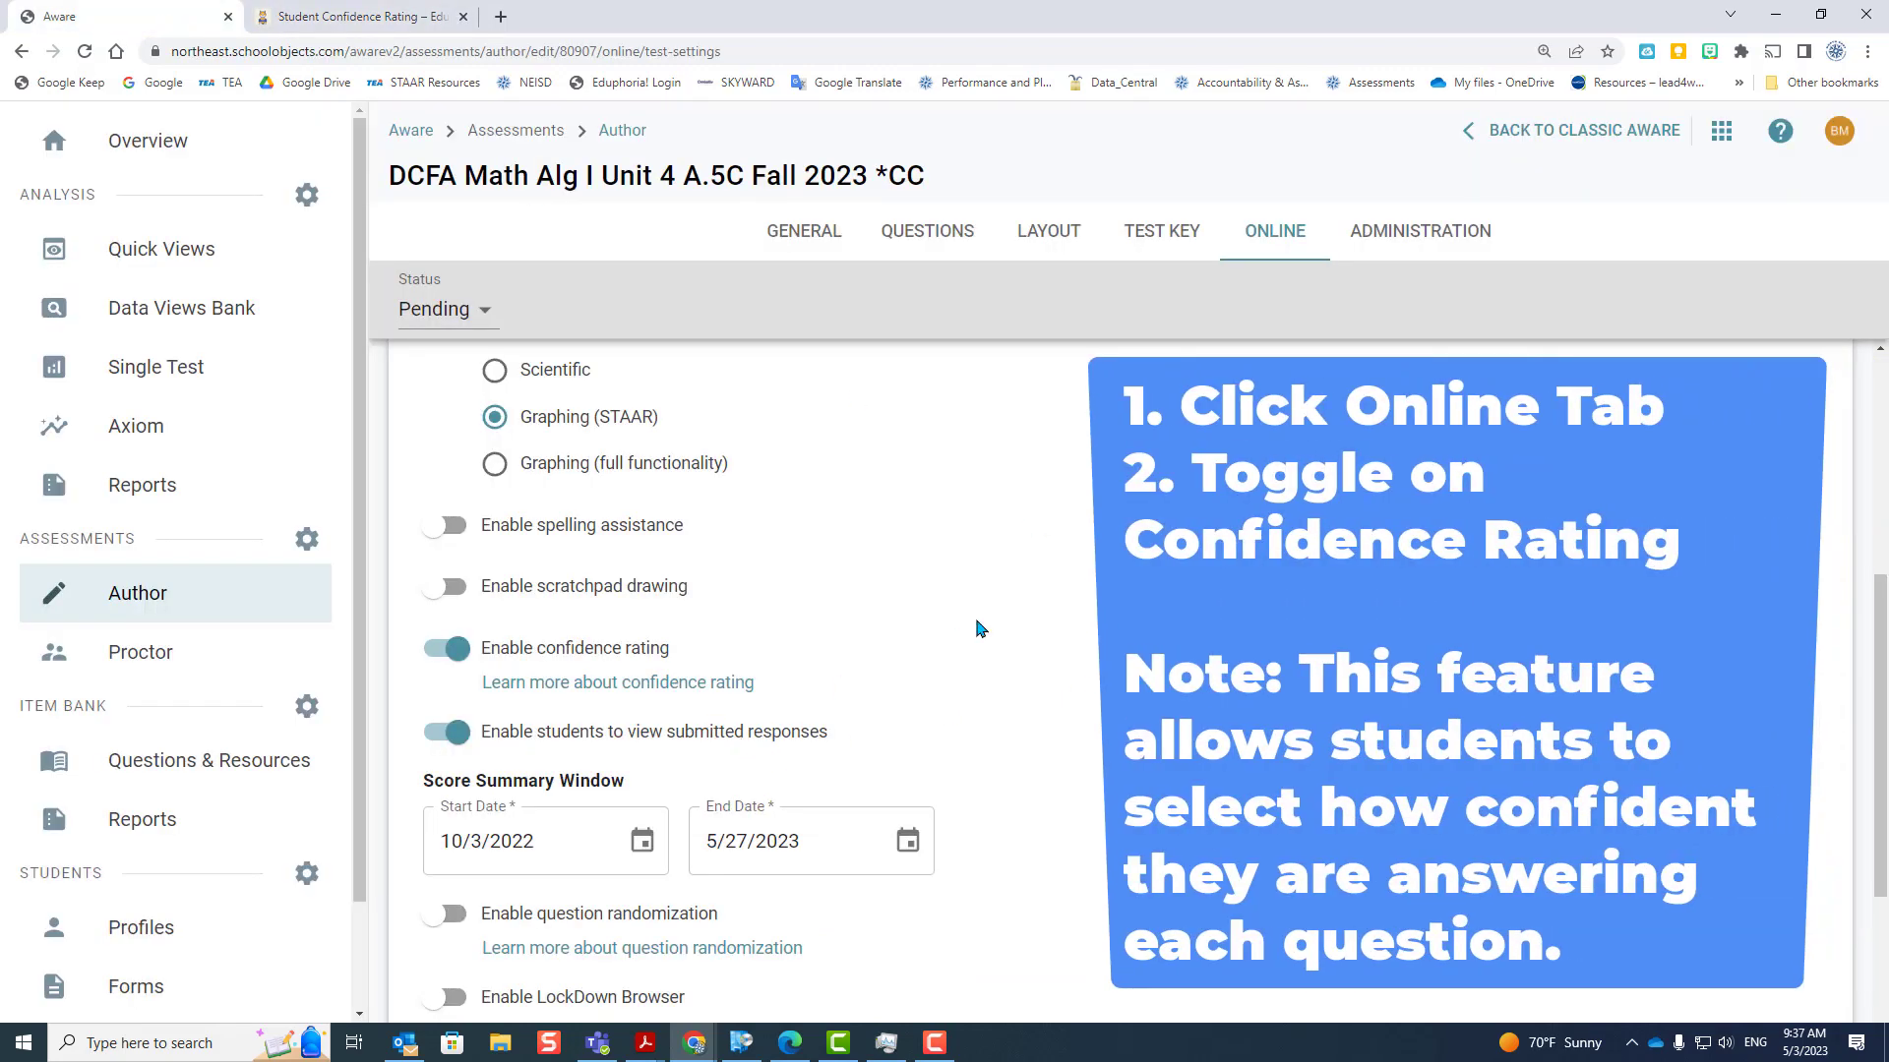
pyautogui.scroll(2, 978, 628)
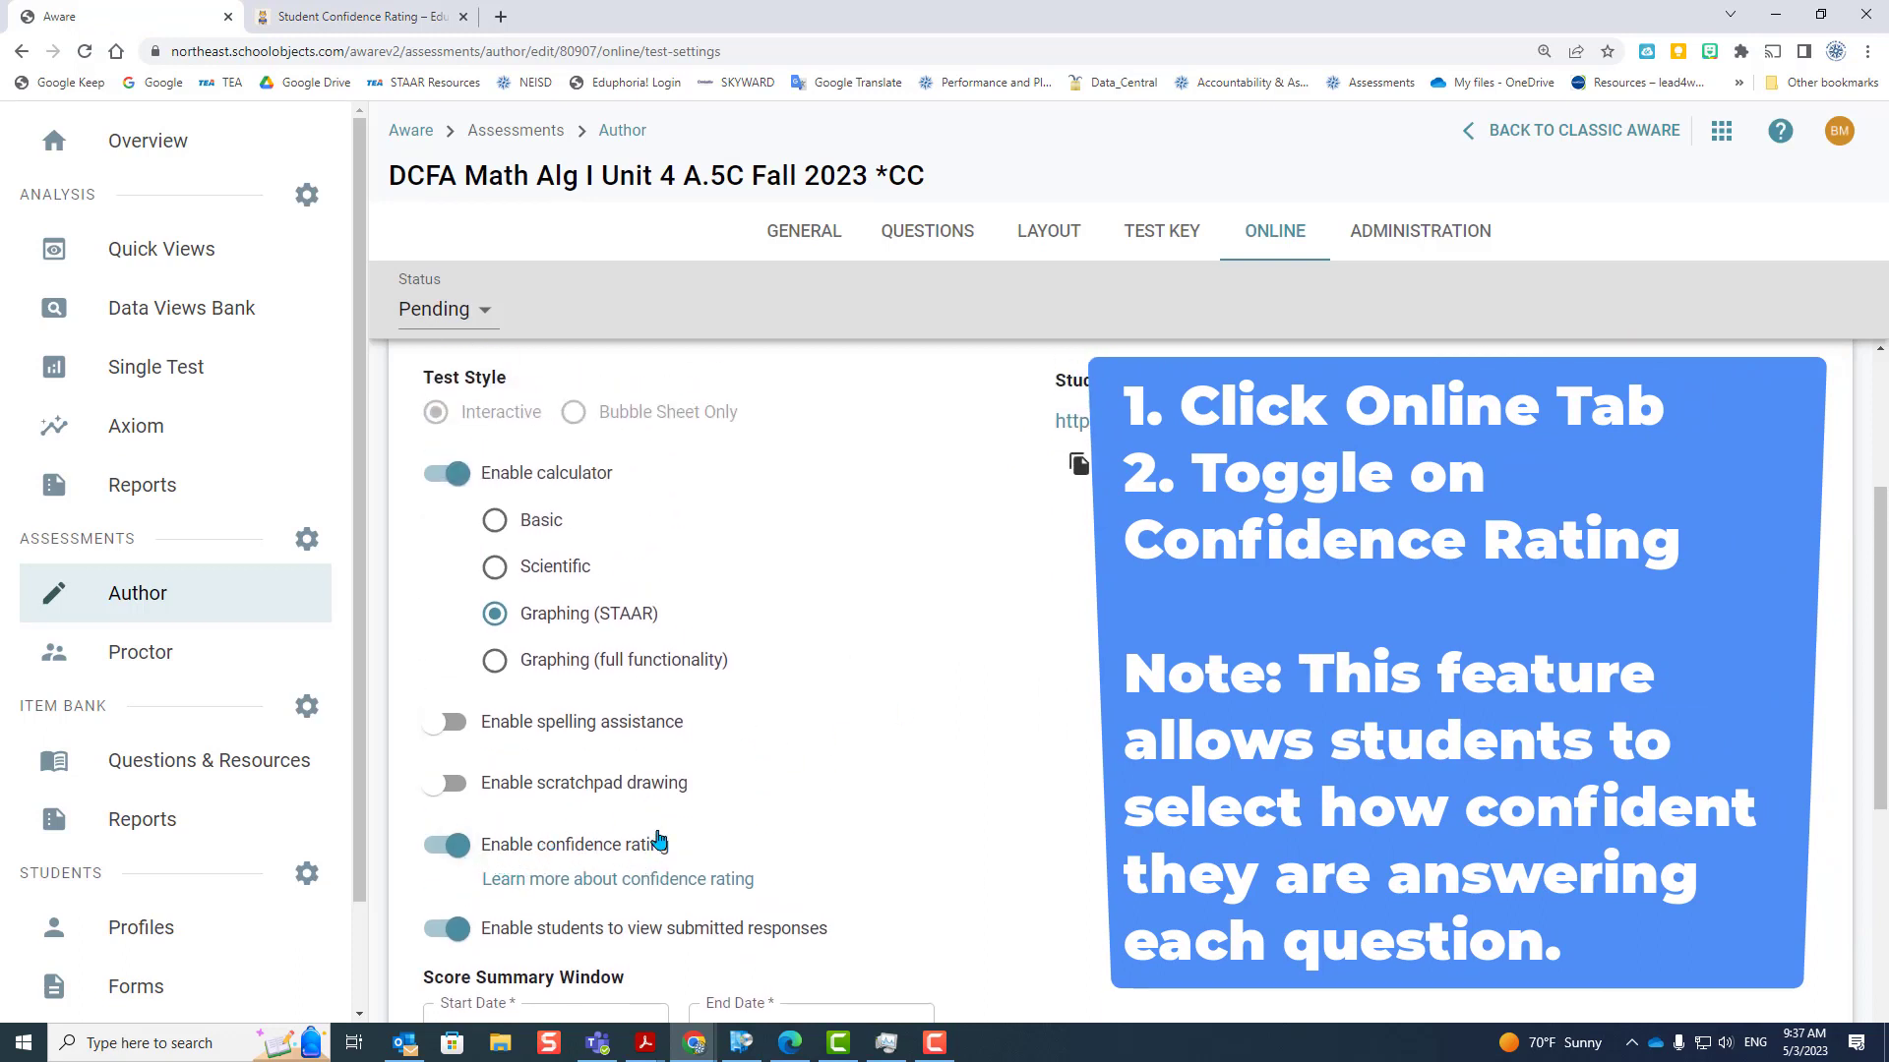
pyautogui.click(463, 846)
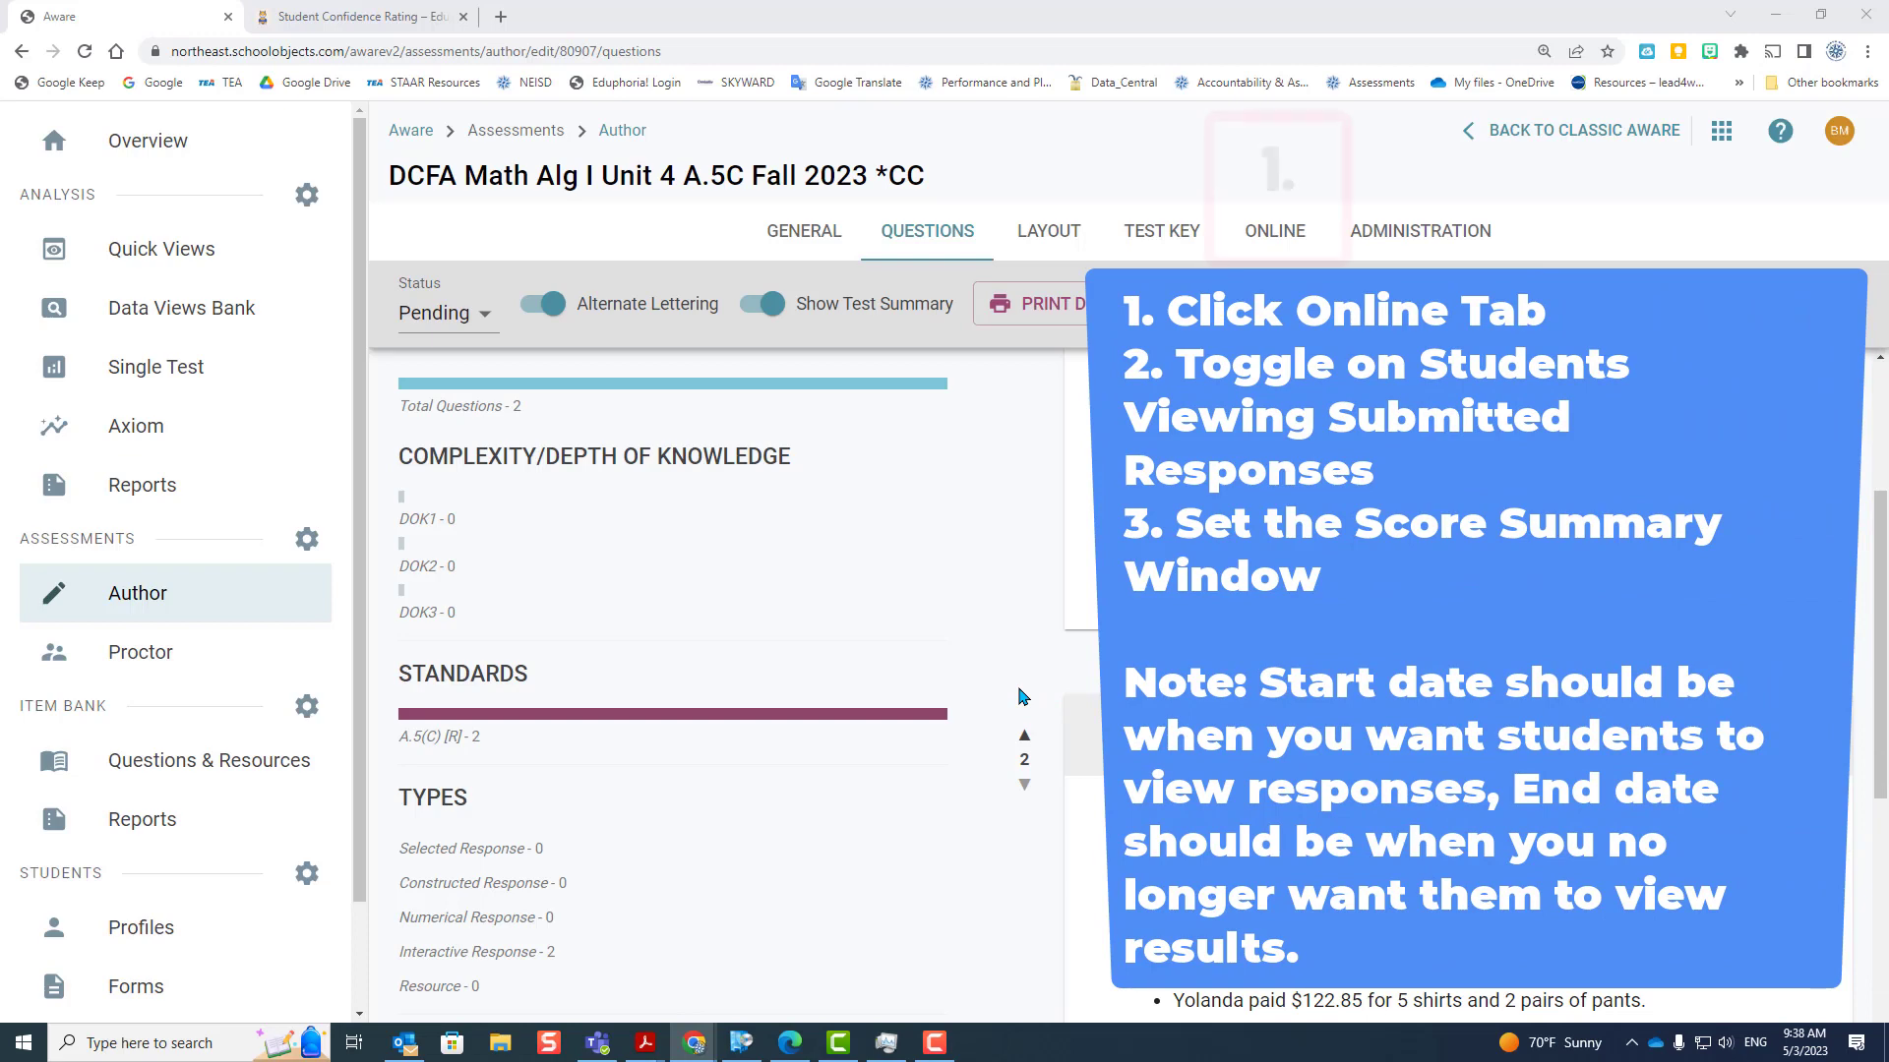
# - Turn off Enable students to view submitted responses in the online settings
pyautogui.click(1270, 236)
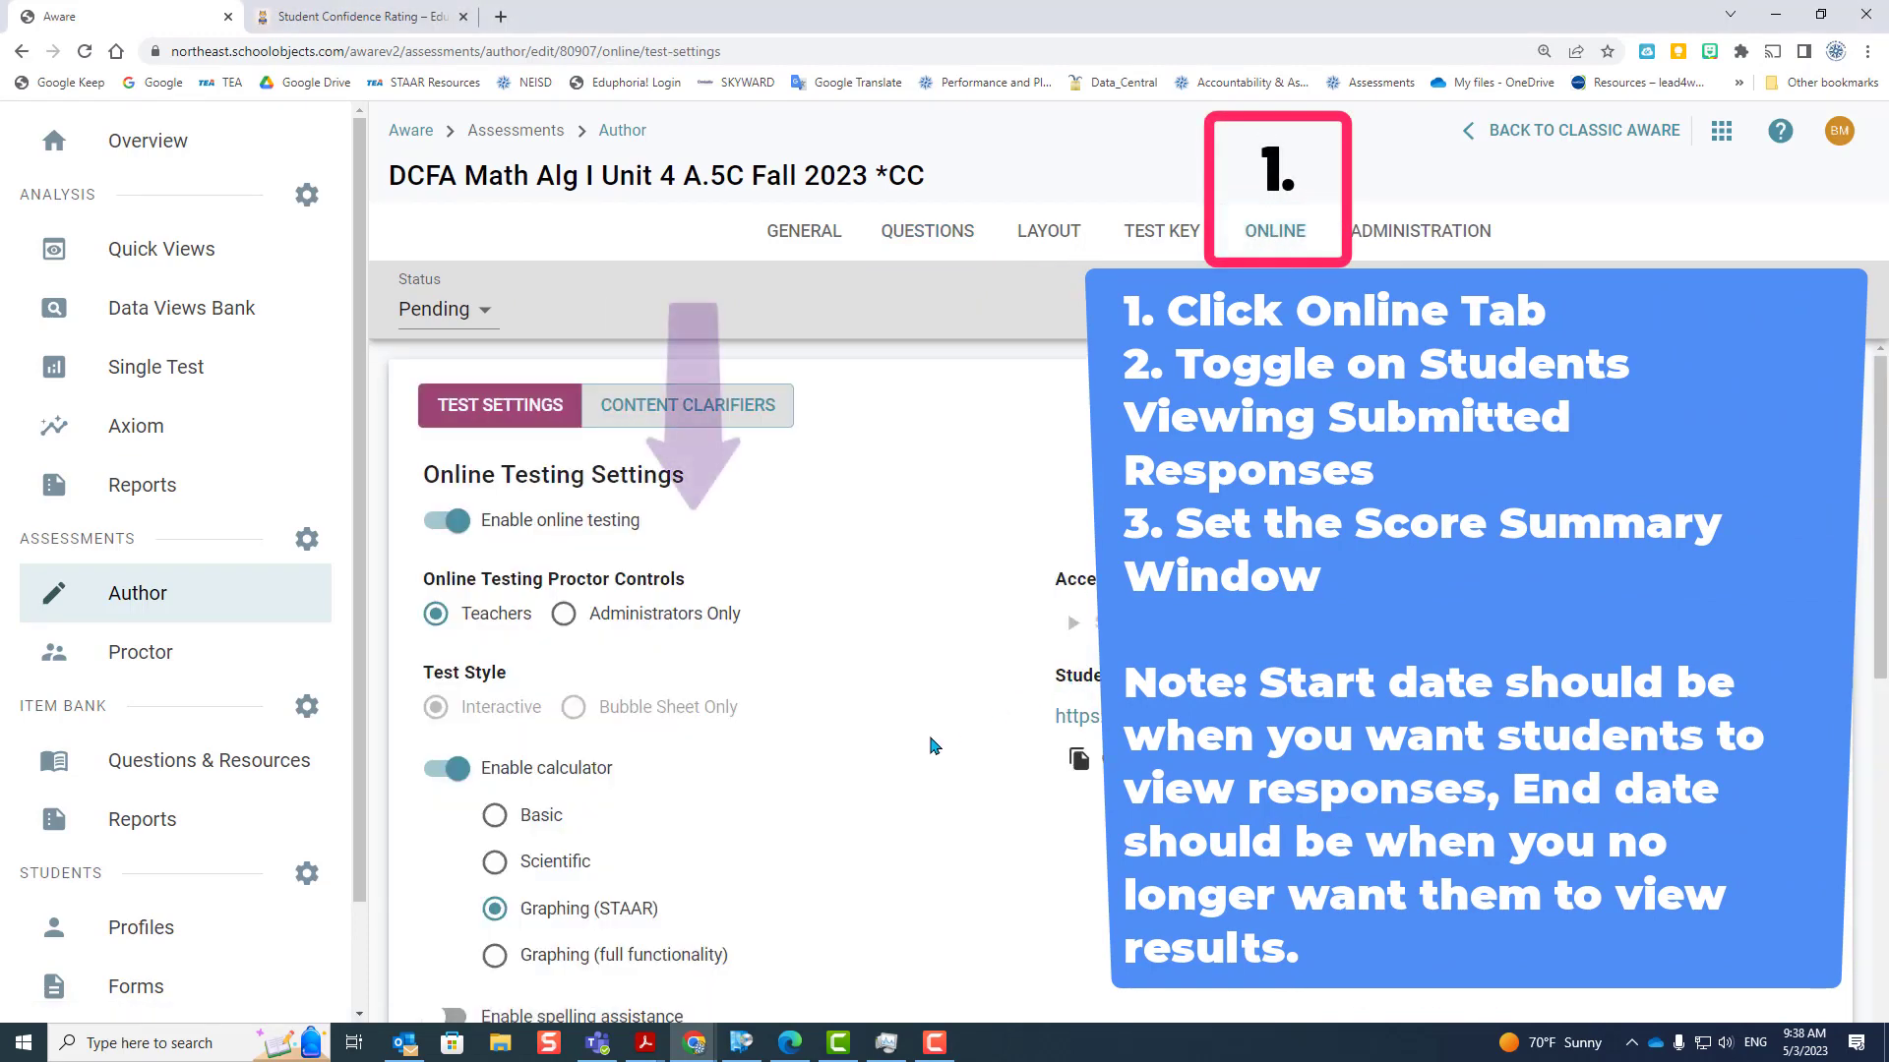
pyautogui.scroll(-5, 689, 748)
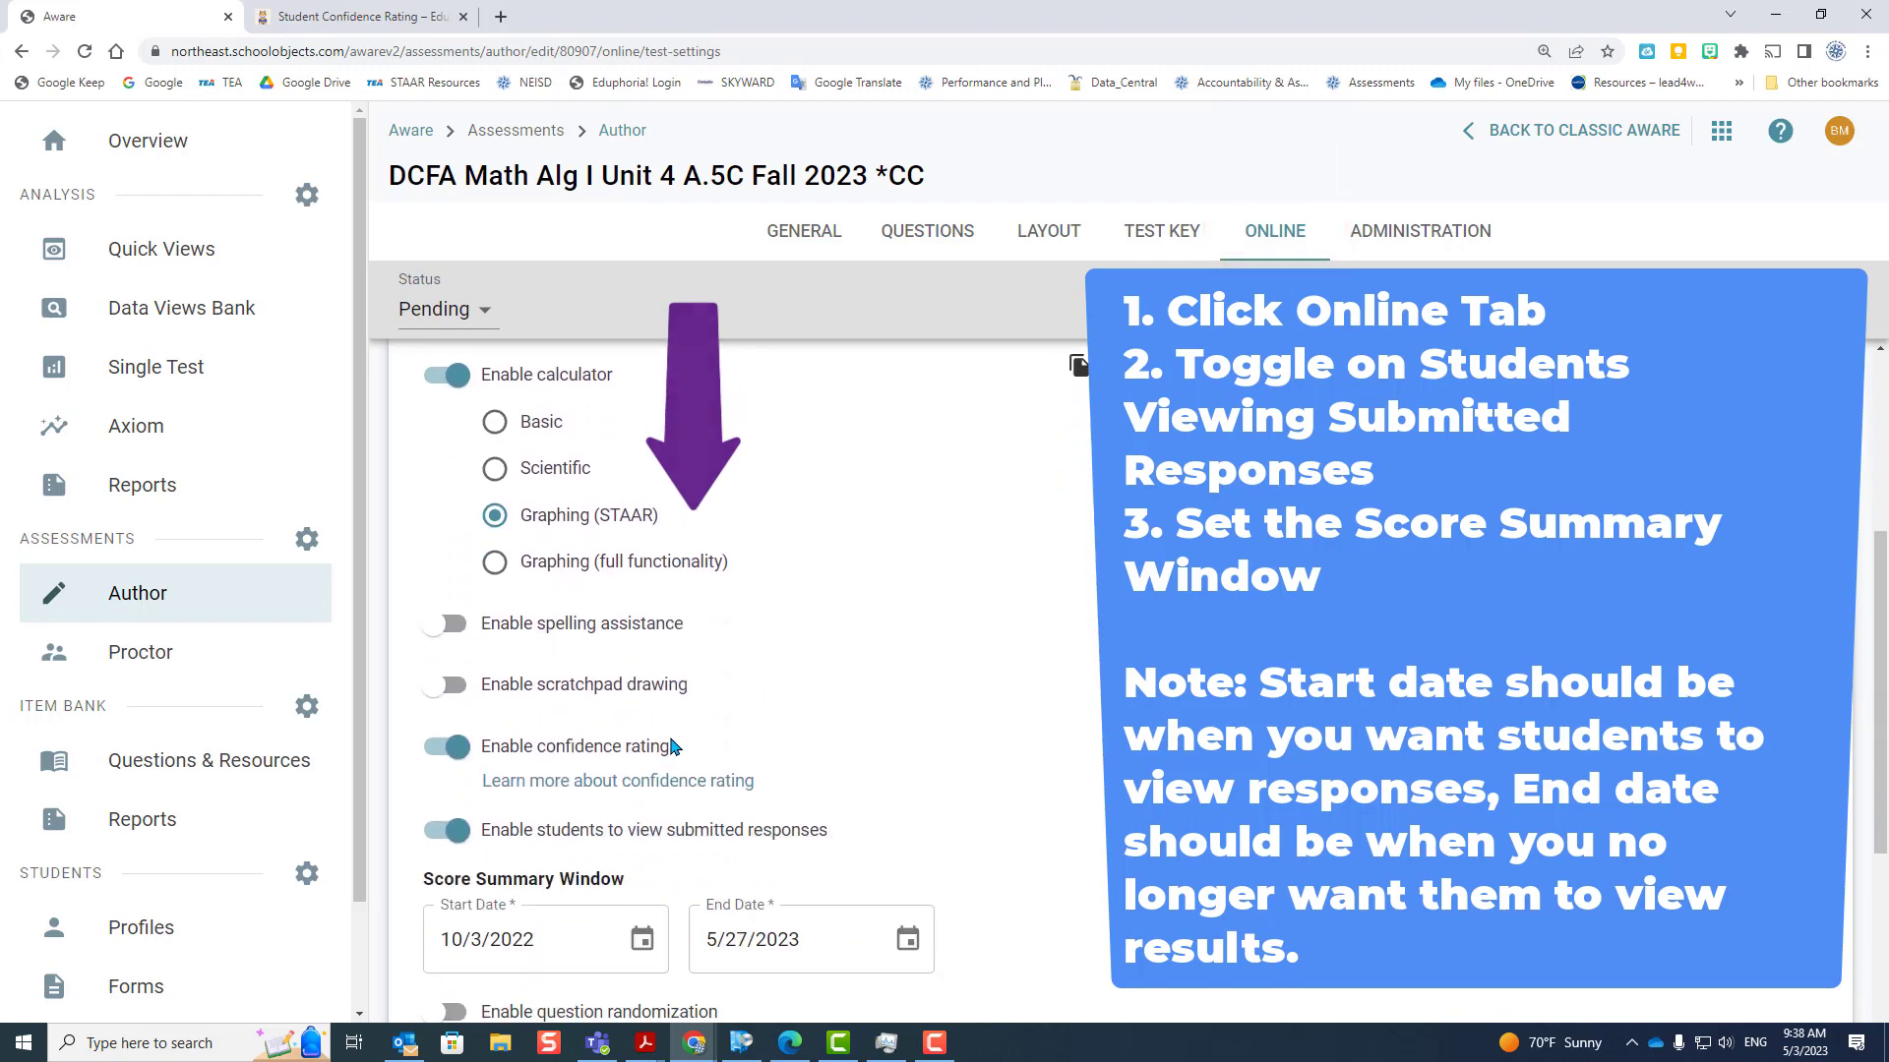
pyautogui.scroll(-2, 670, 745)
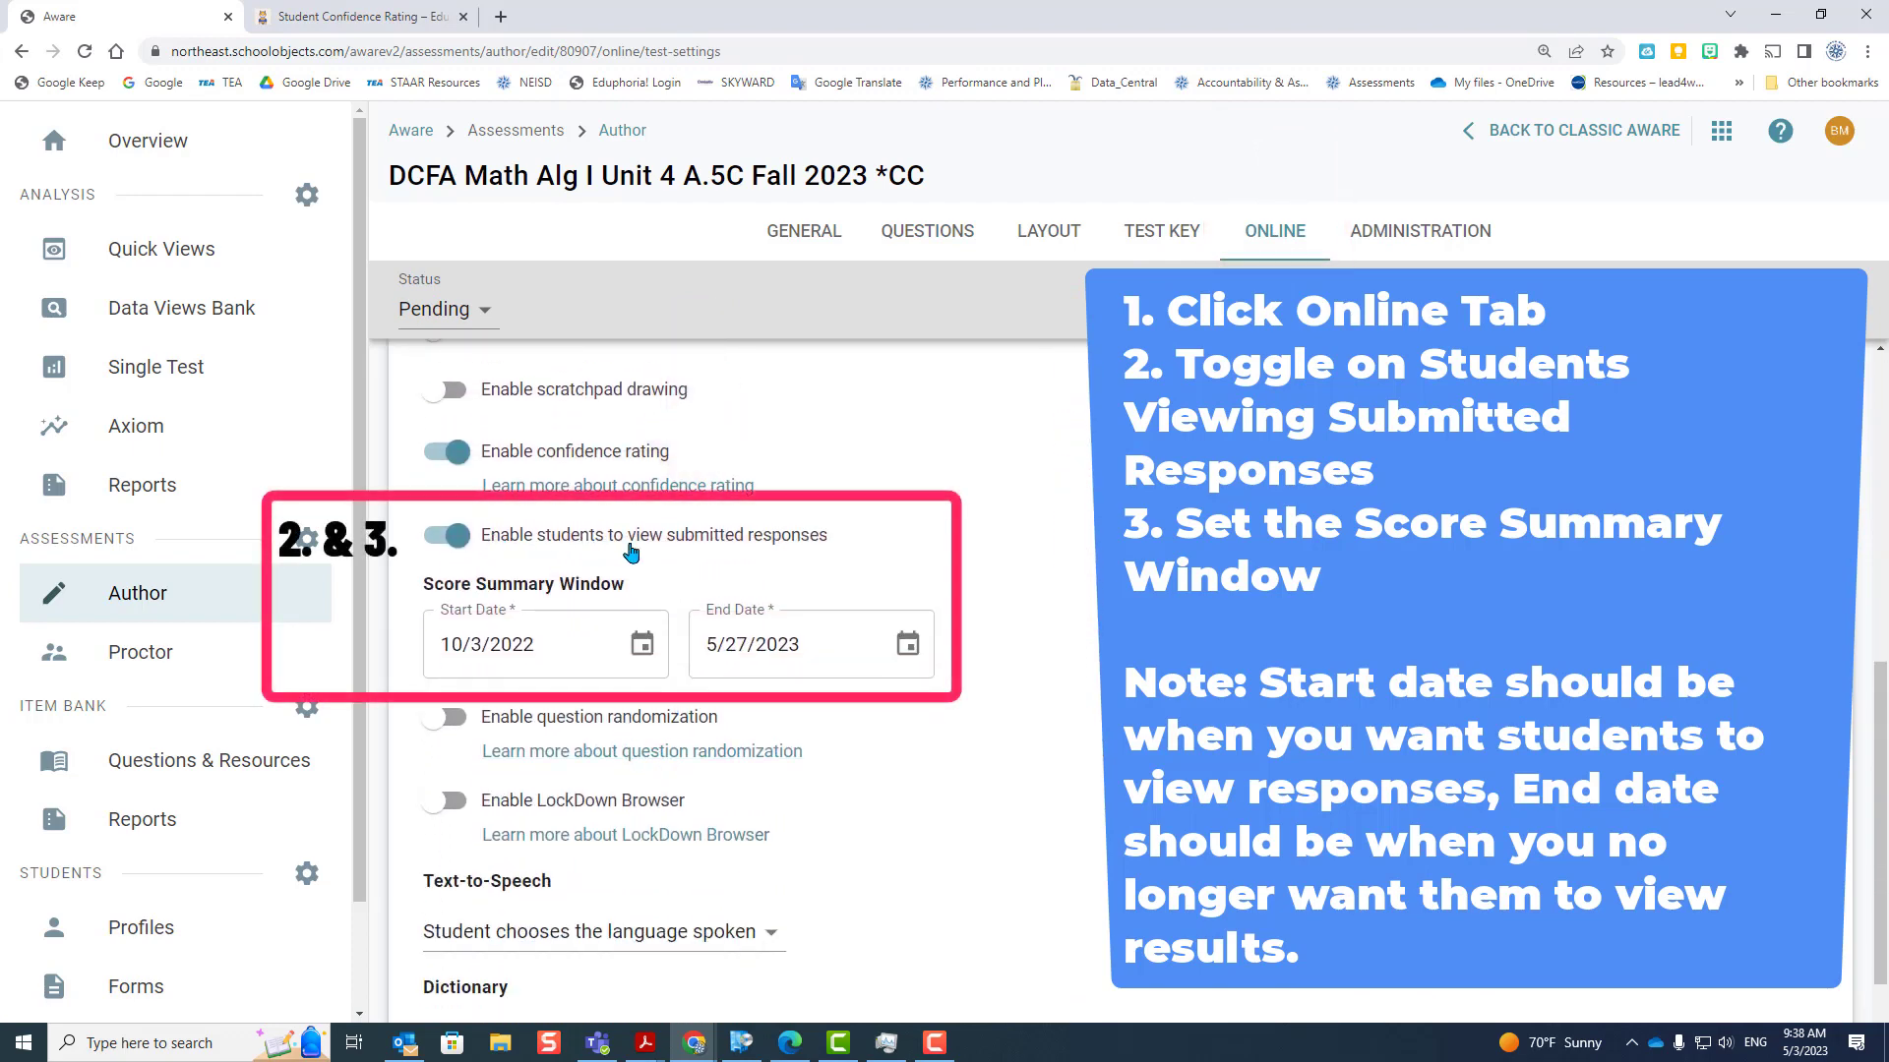
pyautogui.click(463, 543)
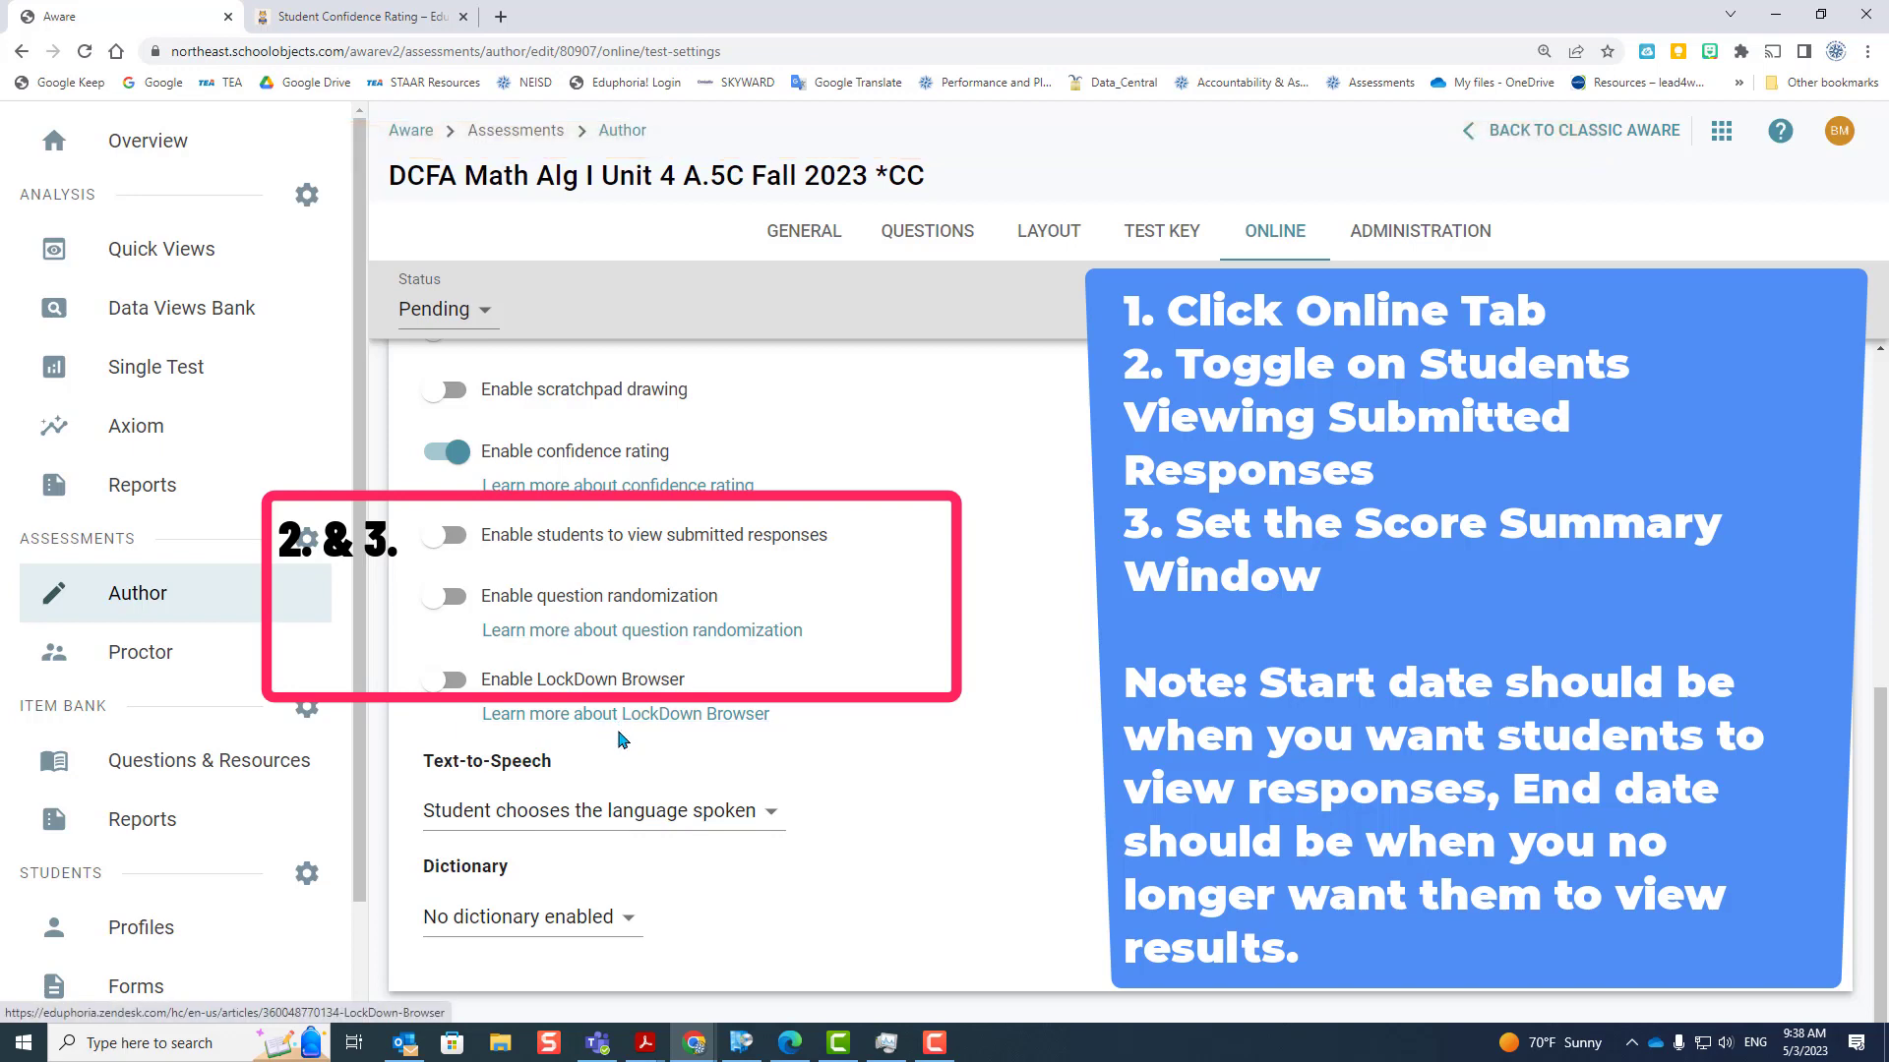
pyautogui.click(473, 536)
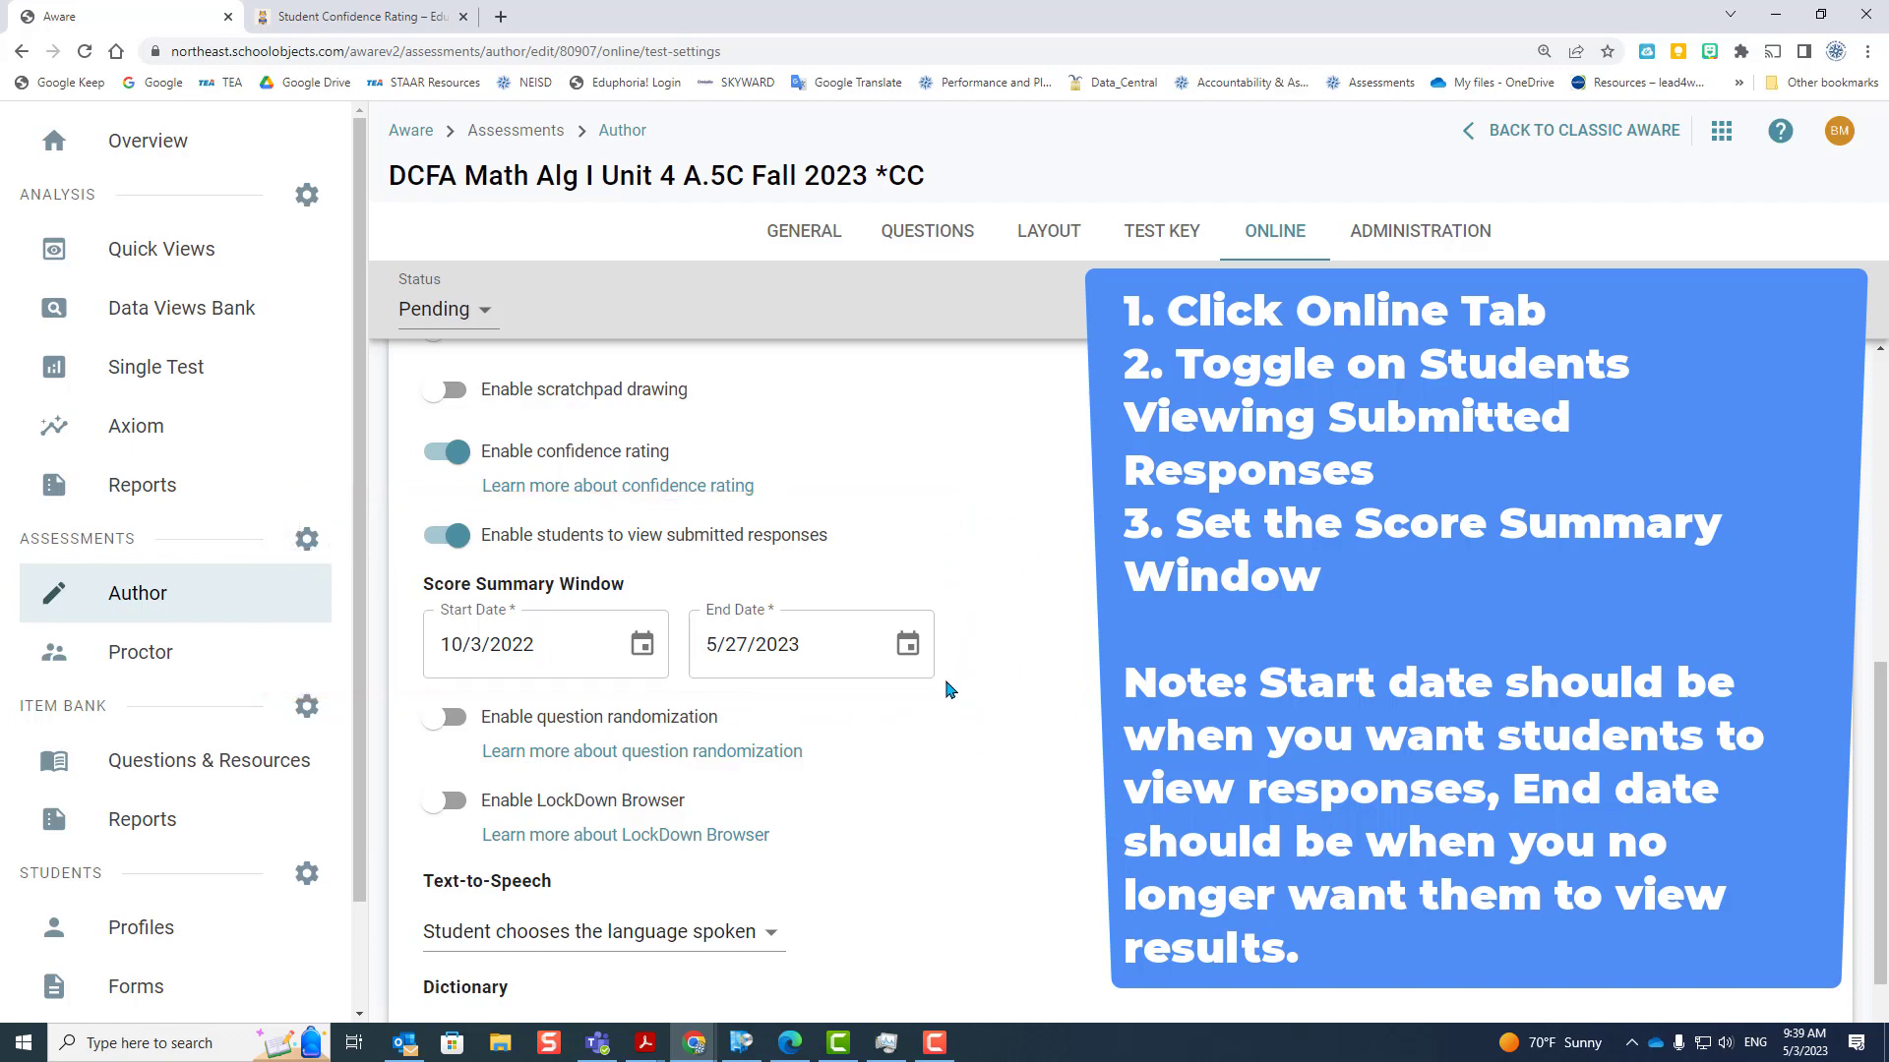
pyautogui.click(450, 535)
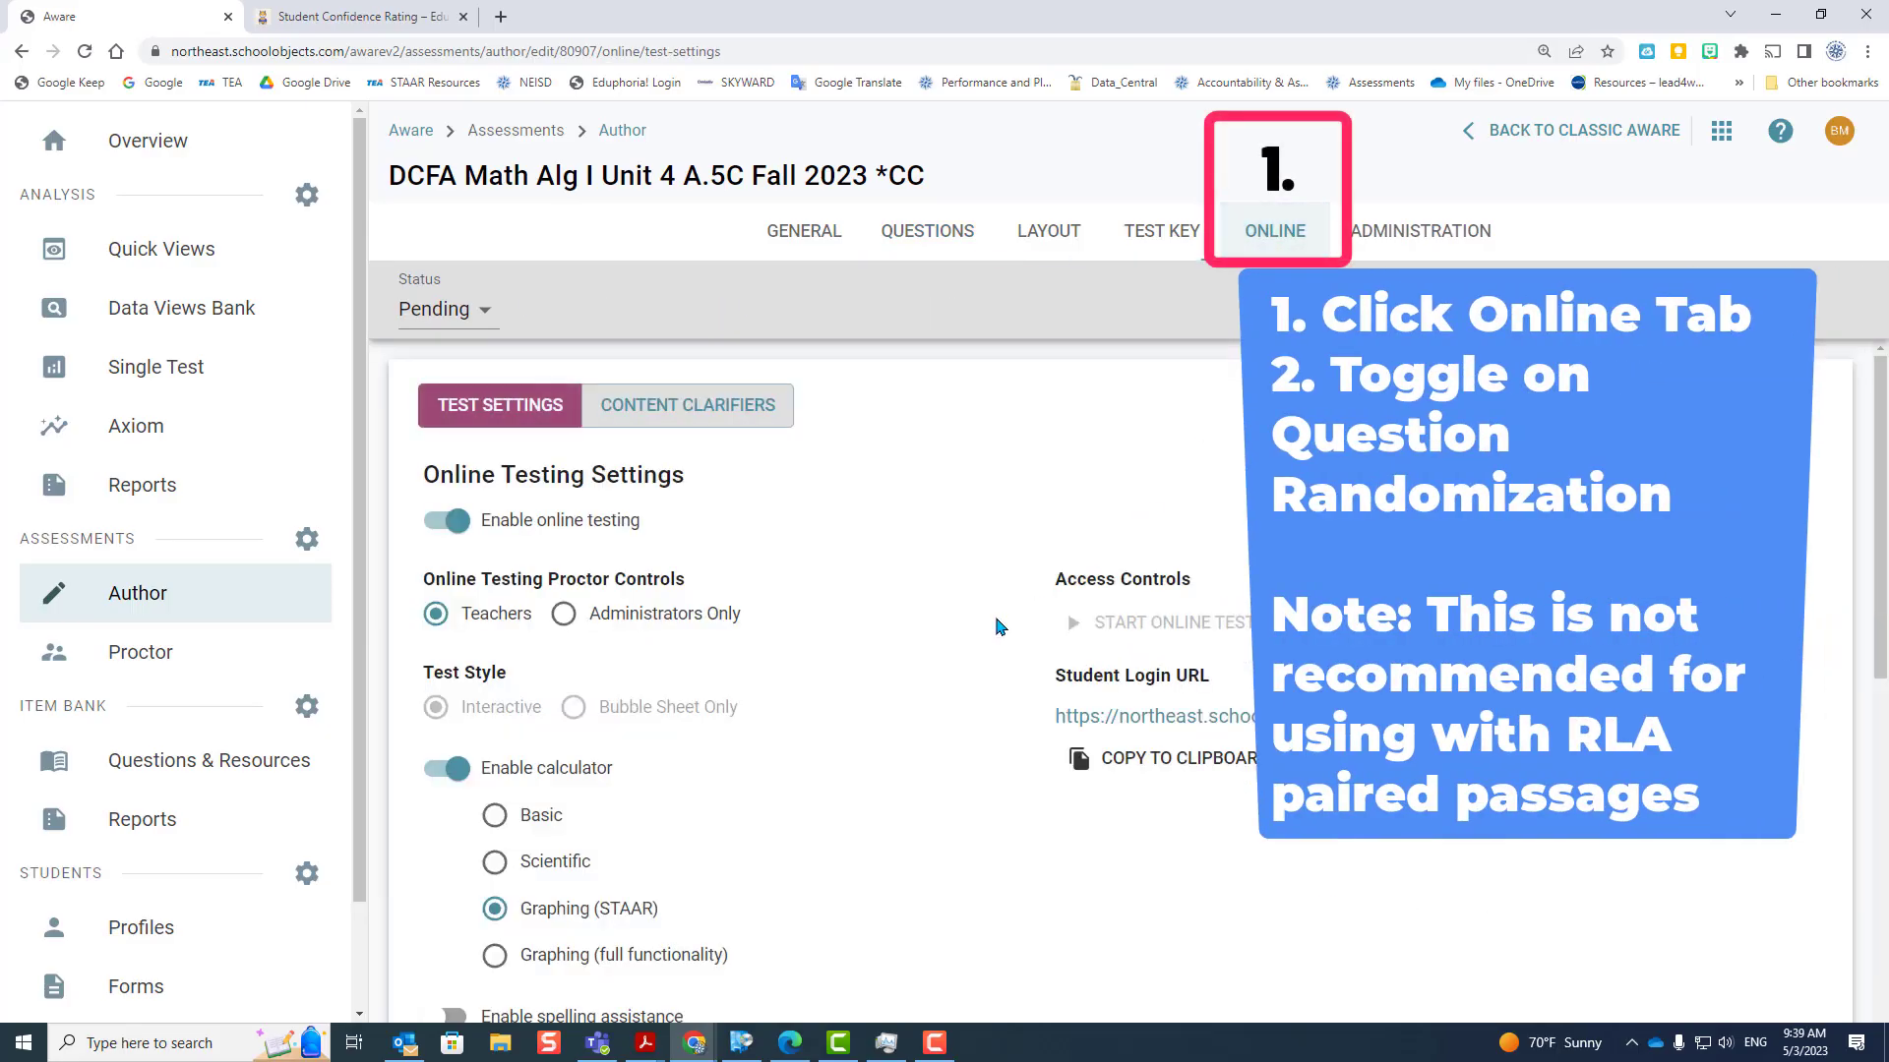
# - Enable question randomization, accept the resource-linking warning, and open its help article
pyautogui.scroll(-8, 806, 689)
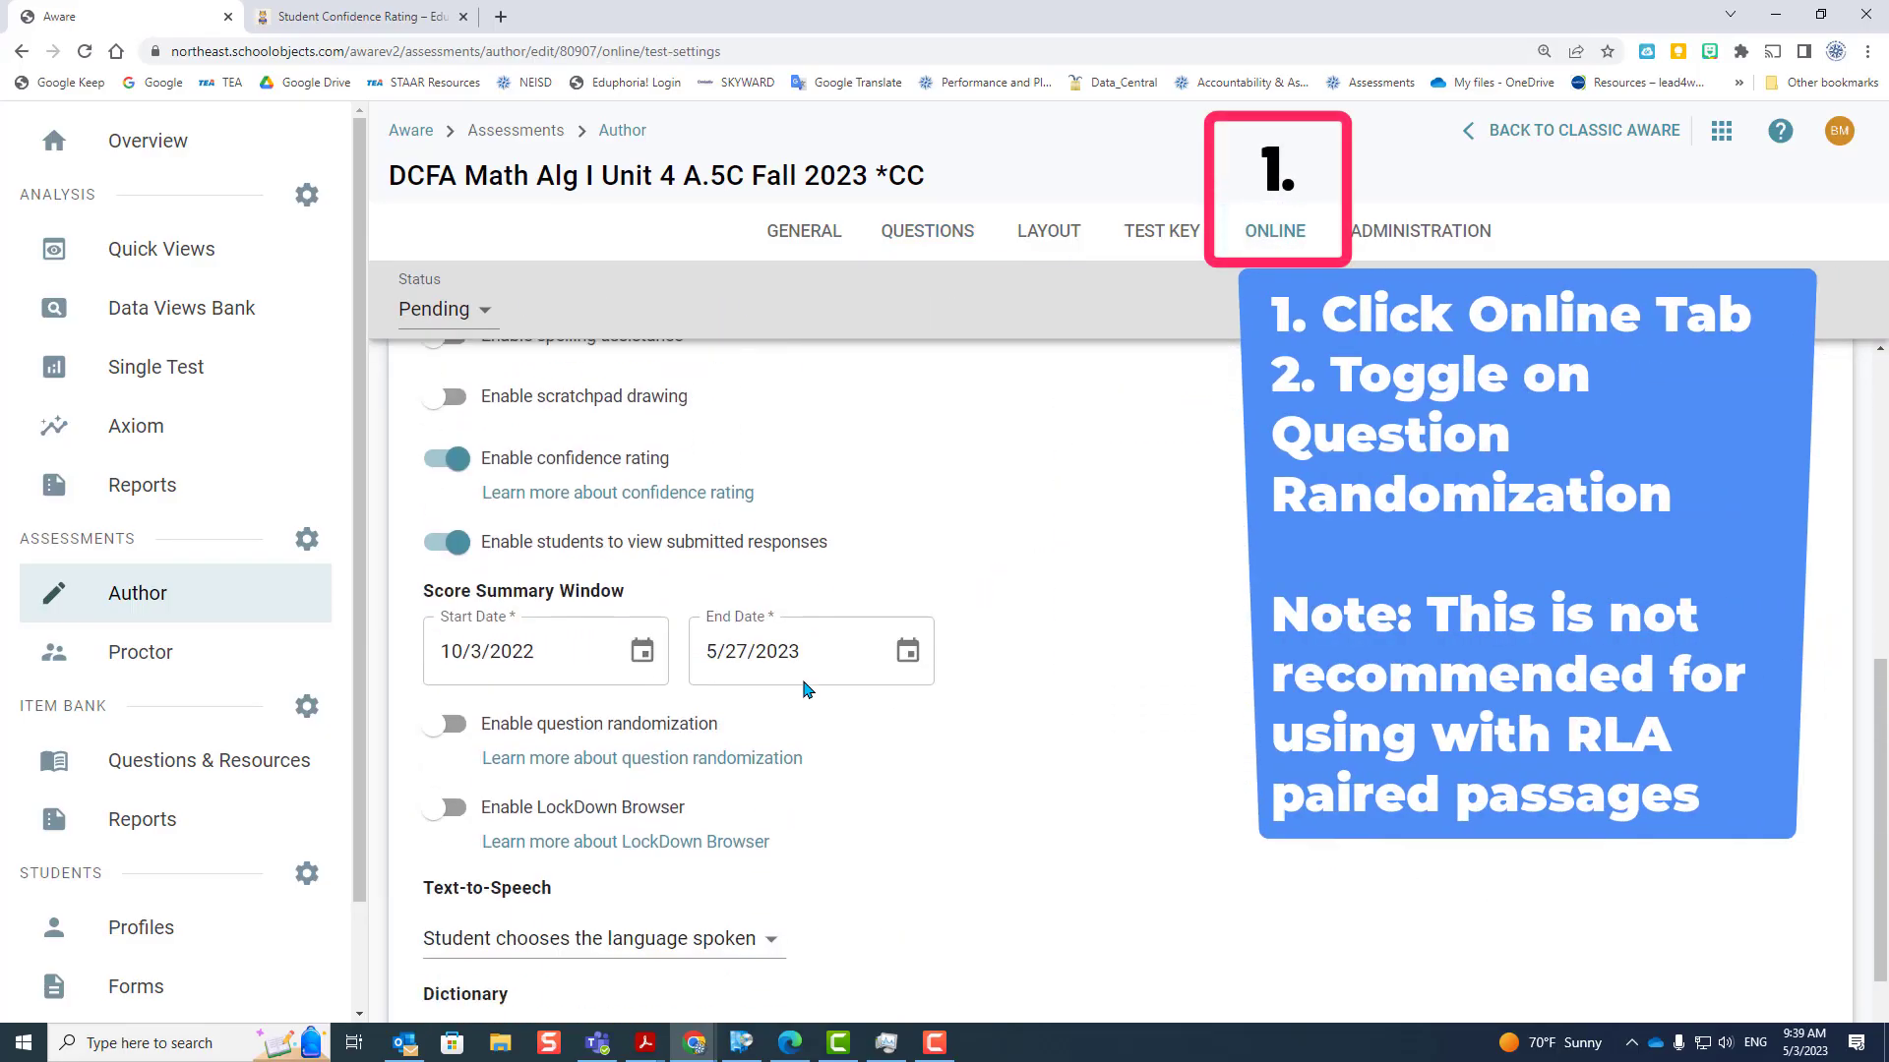
pyautogui.scroll(-1, 803, 688)
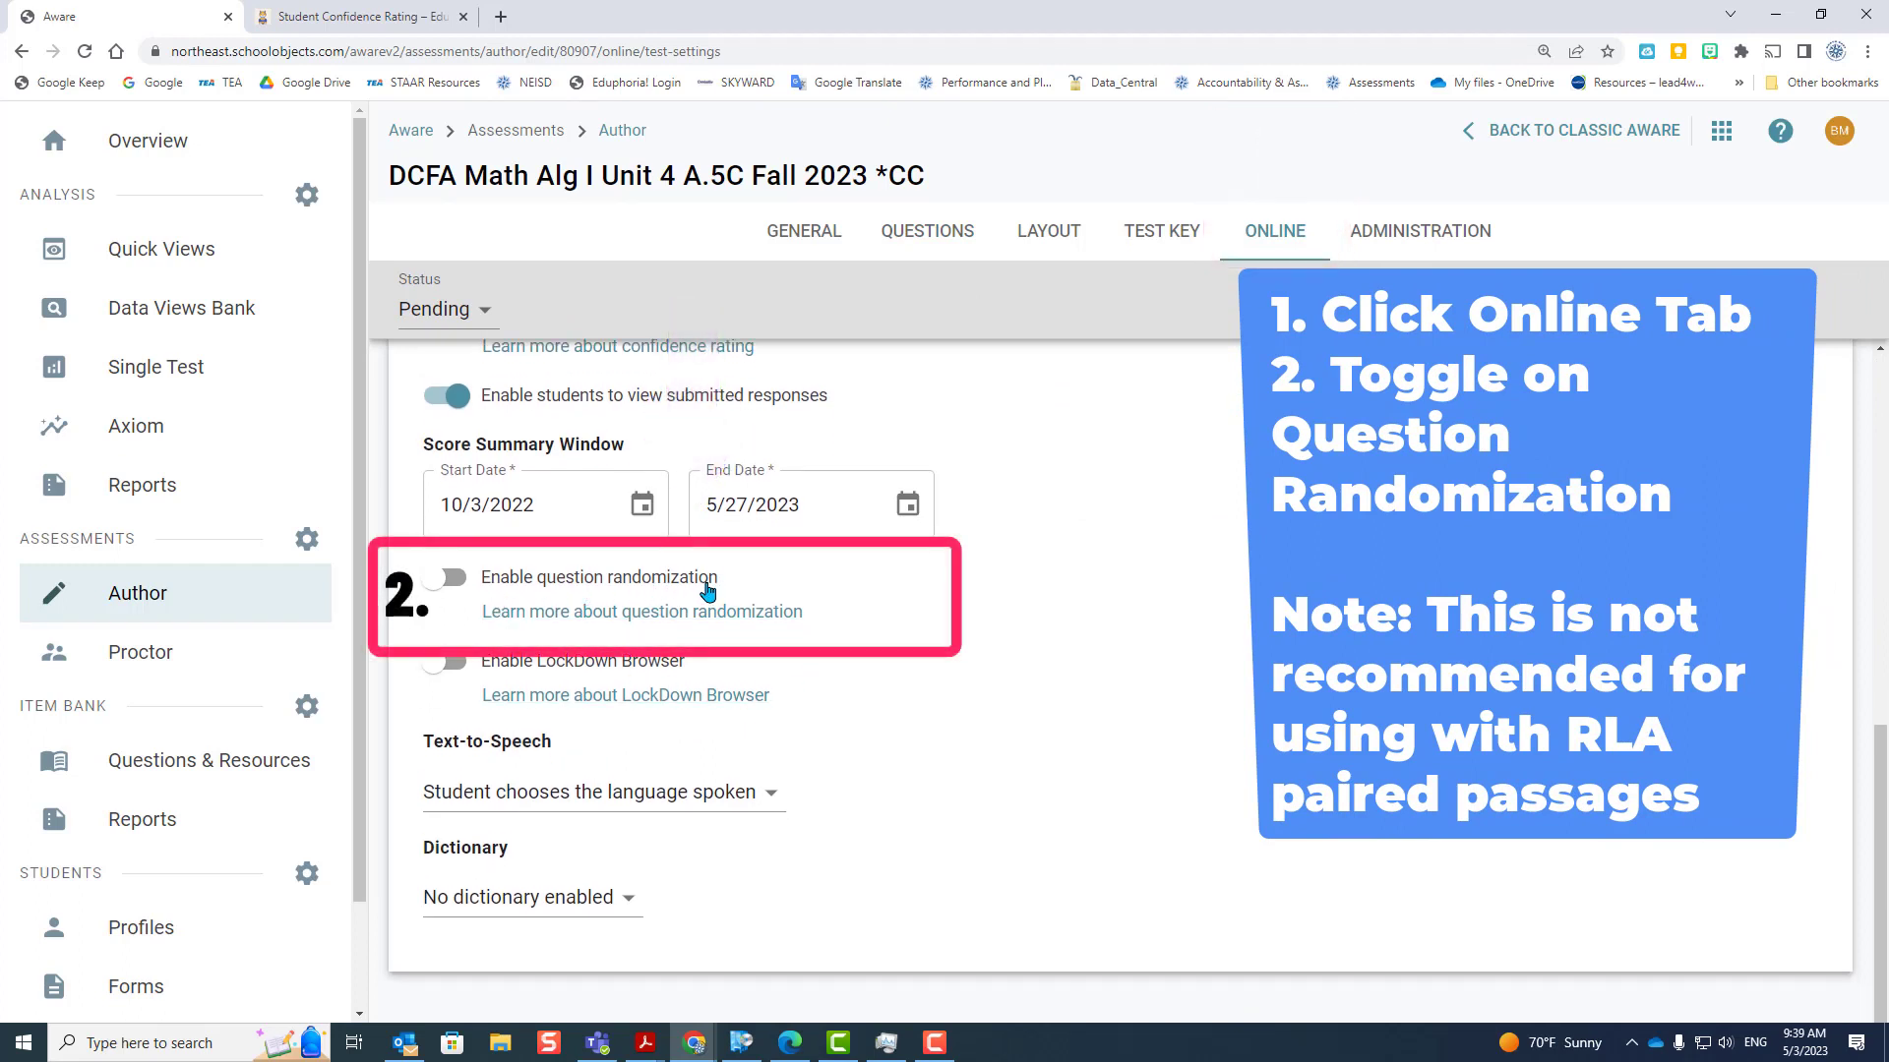
pyautogui.click(460, 583)
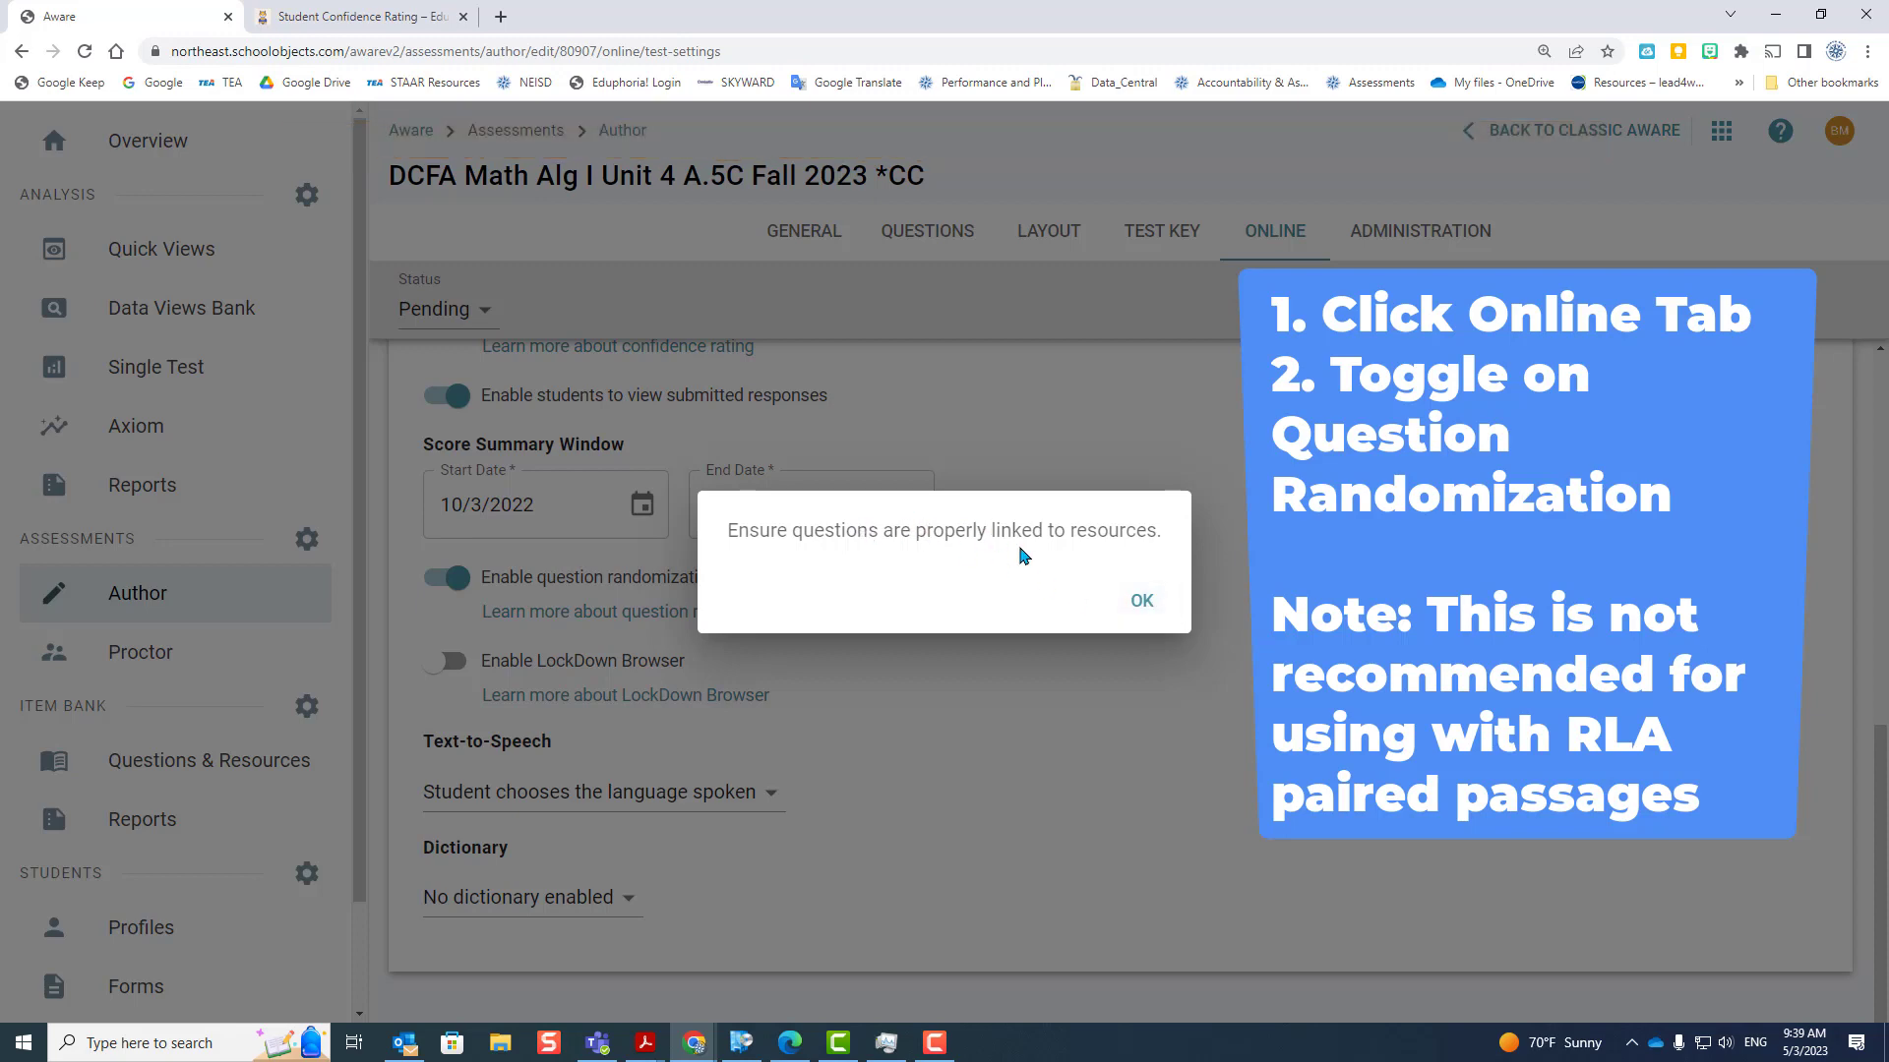
pyautogui.click(1137, 602)
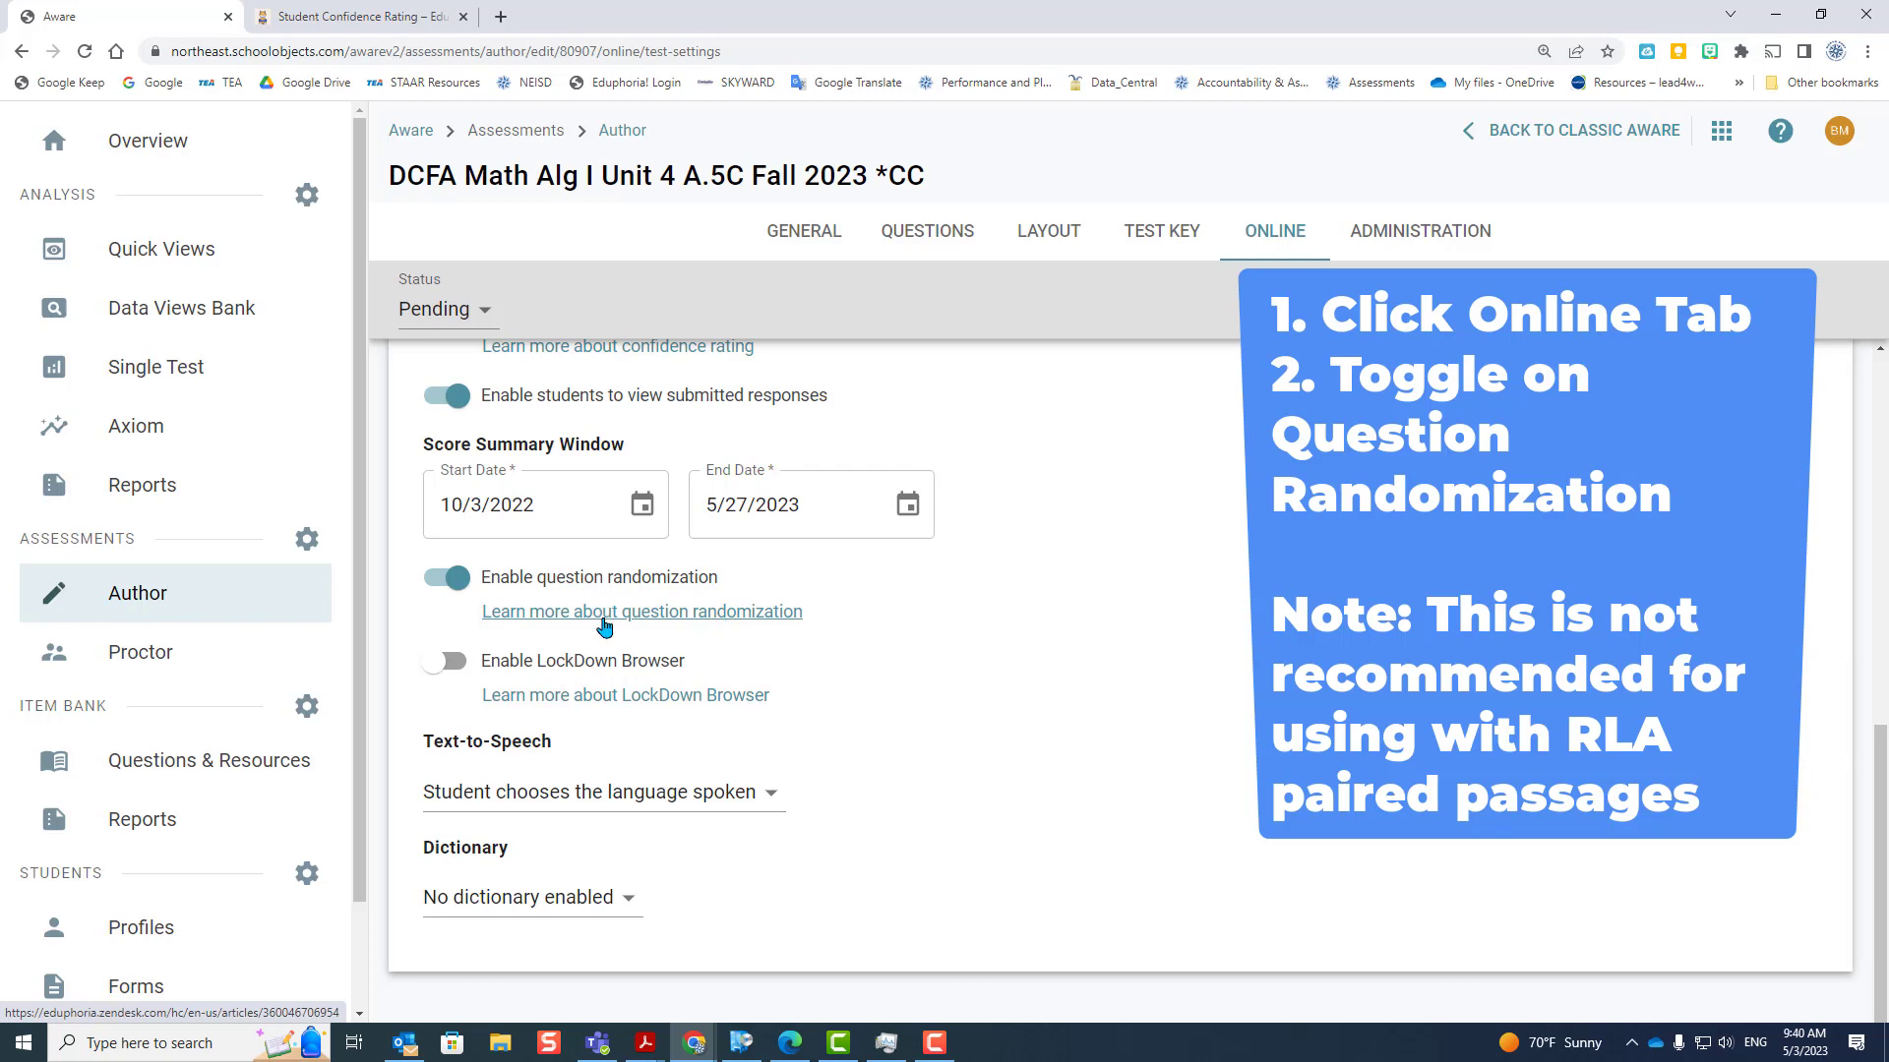
pyautogui.click(686, 615)
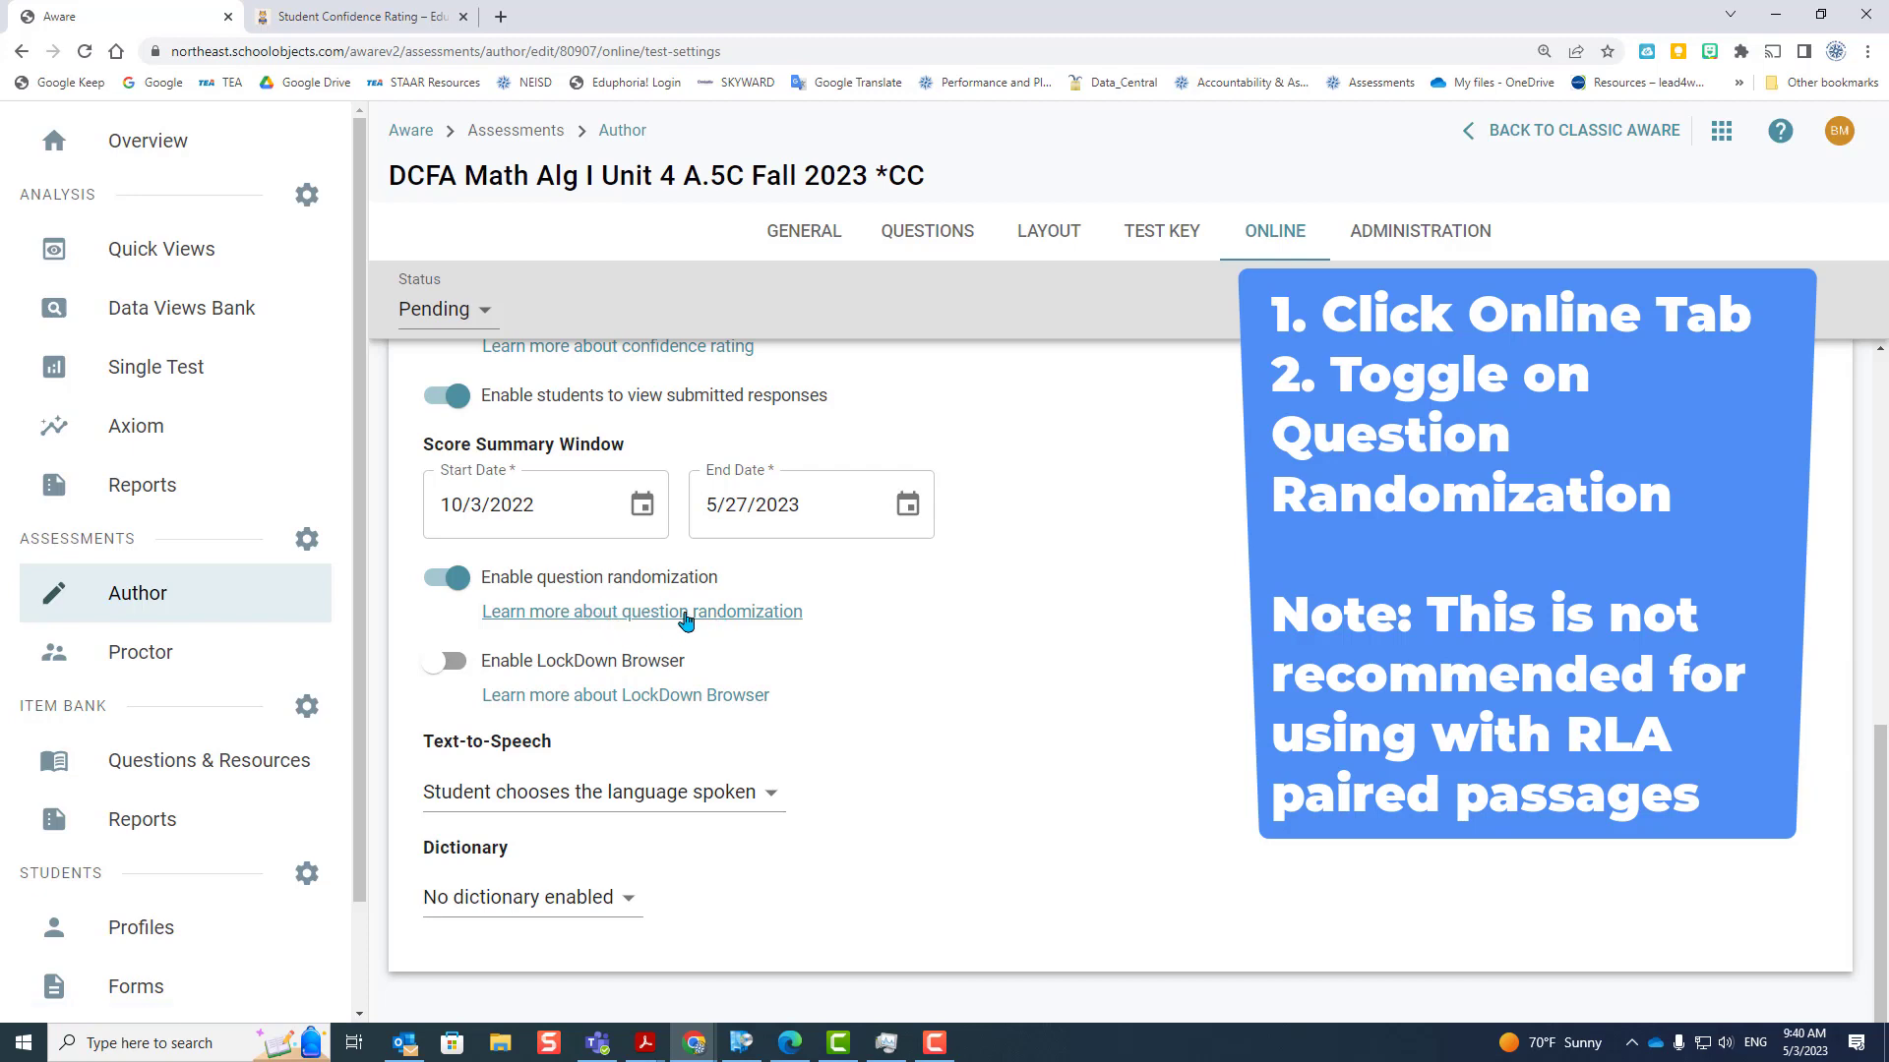
# - Skim the Question Randomization article, then switch randomization back off in Aware
pyautogui.scroll(-8, 895, 634)
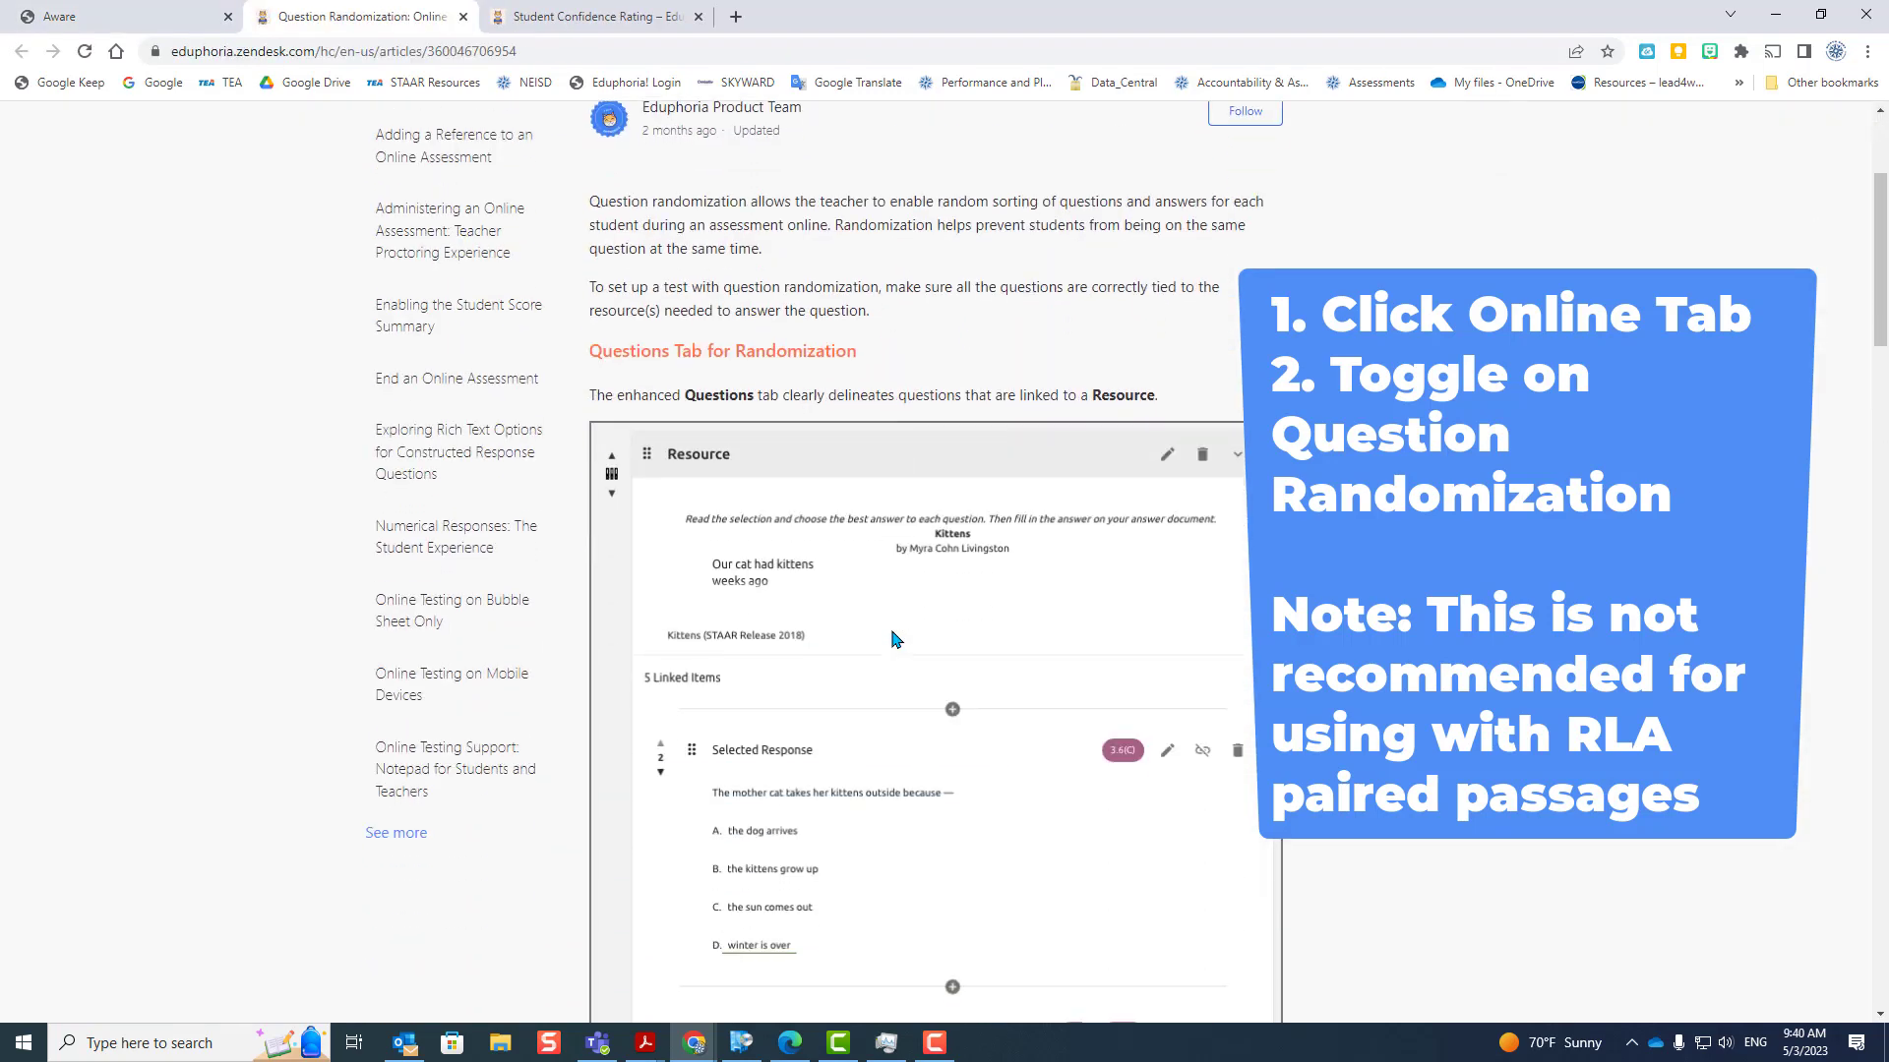
pyautogui.click(146, 20)
pyautogui.click(454, 580)
pyautogui.click(462, 590)
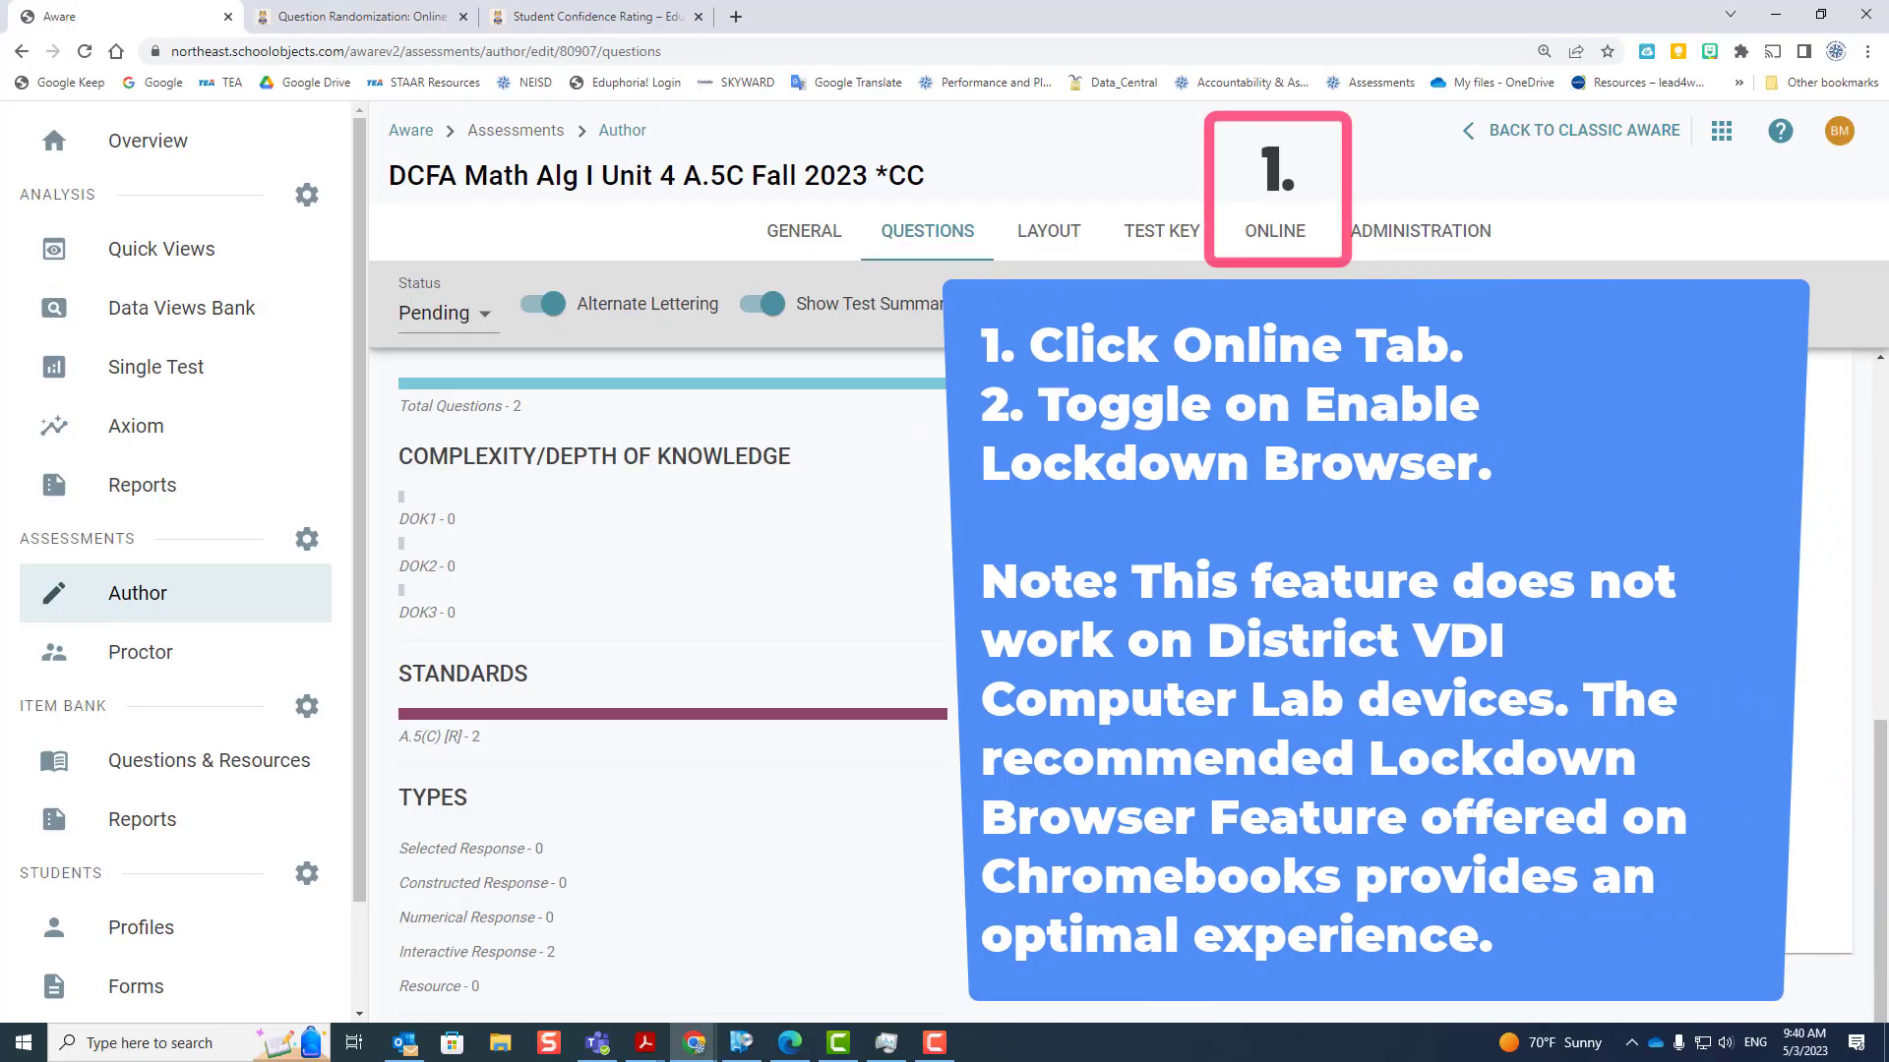
pyautogui.click(1272, 236)
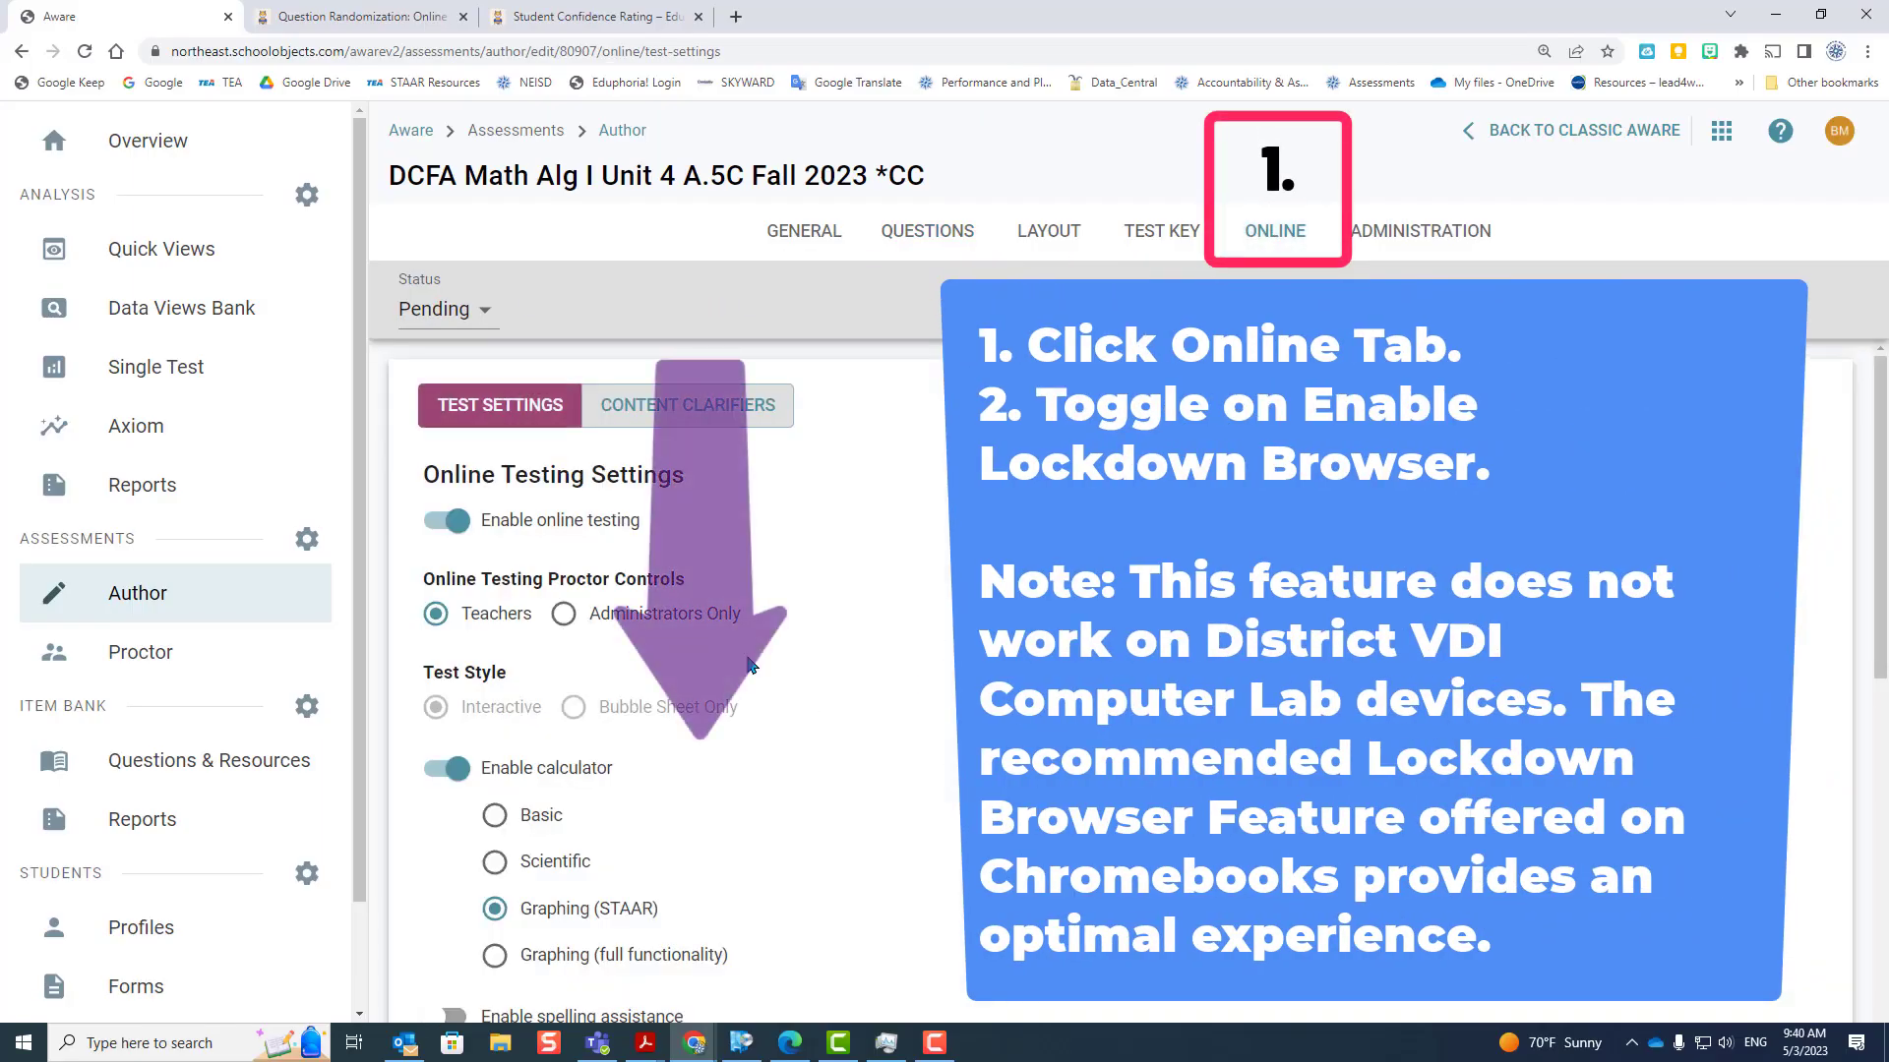
pyautogui.scroll(-8, 649, 678)
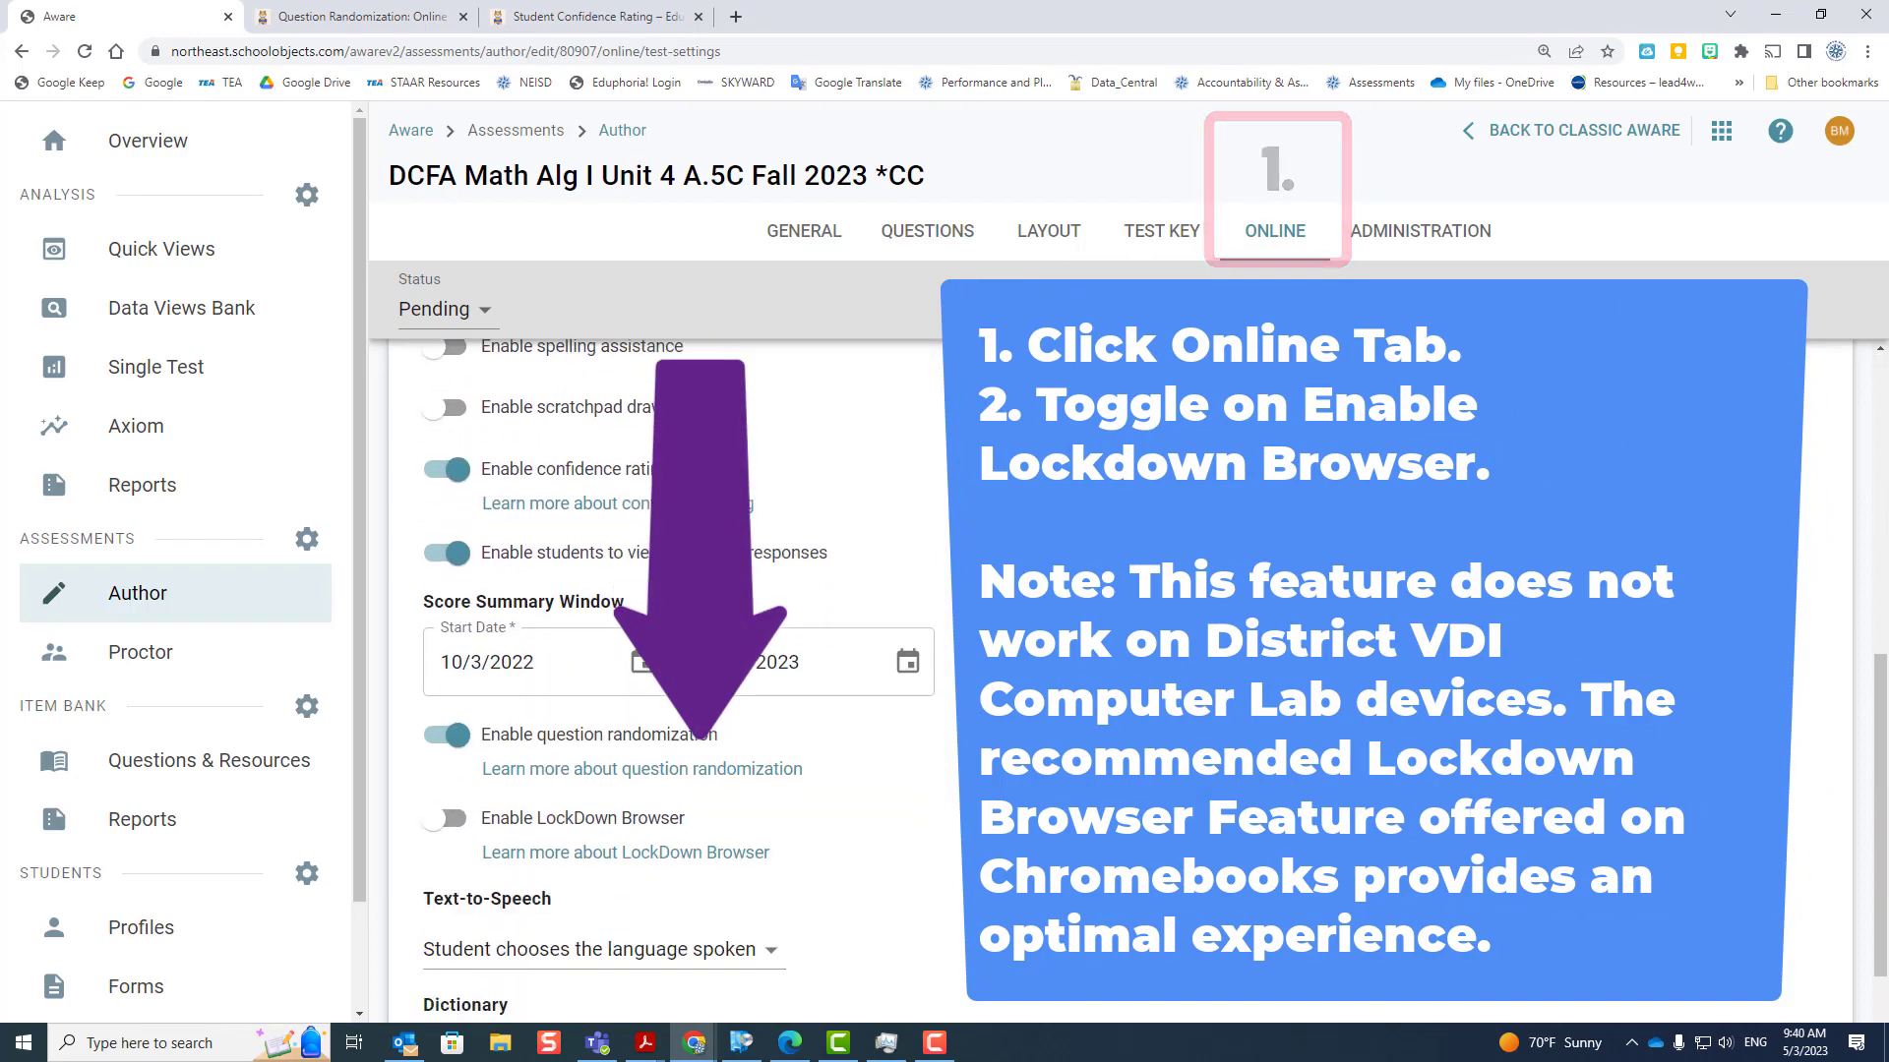
pyautogui.scroll(-1, 642, 671)
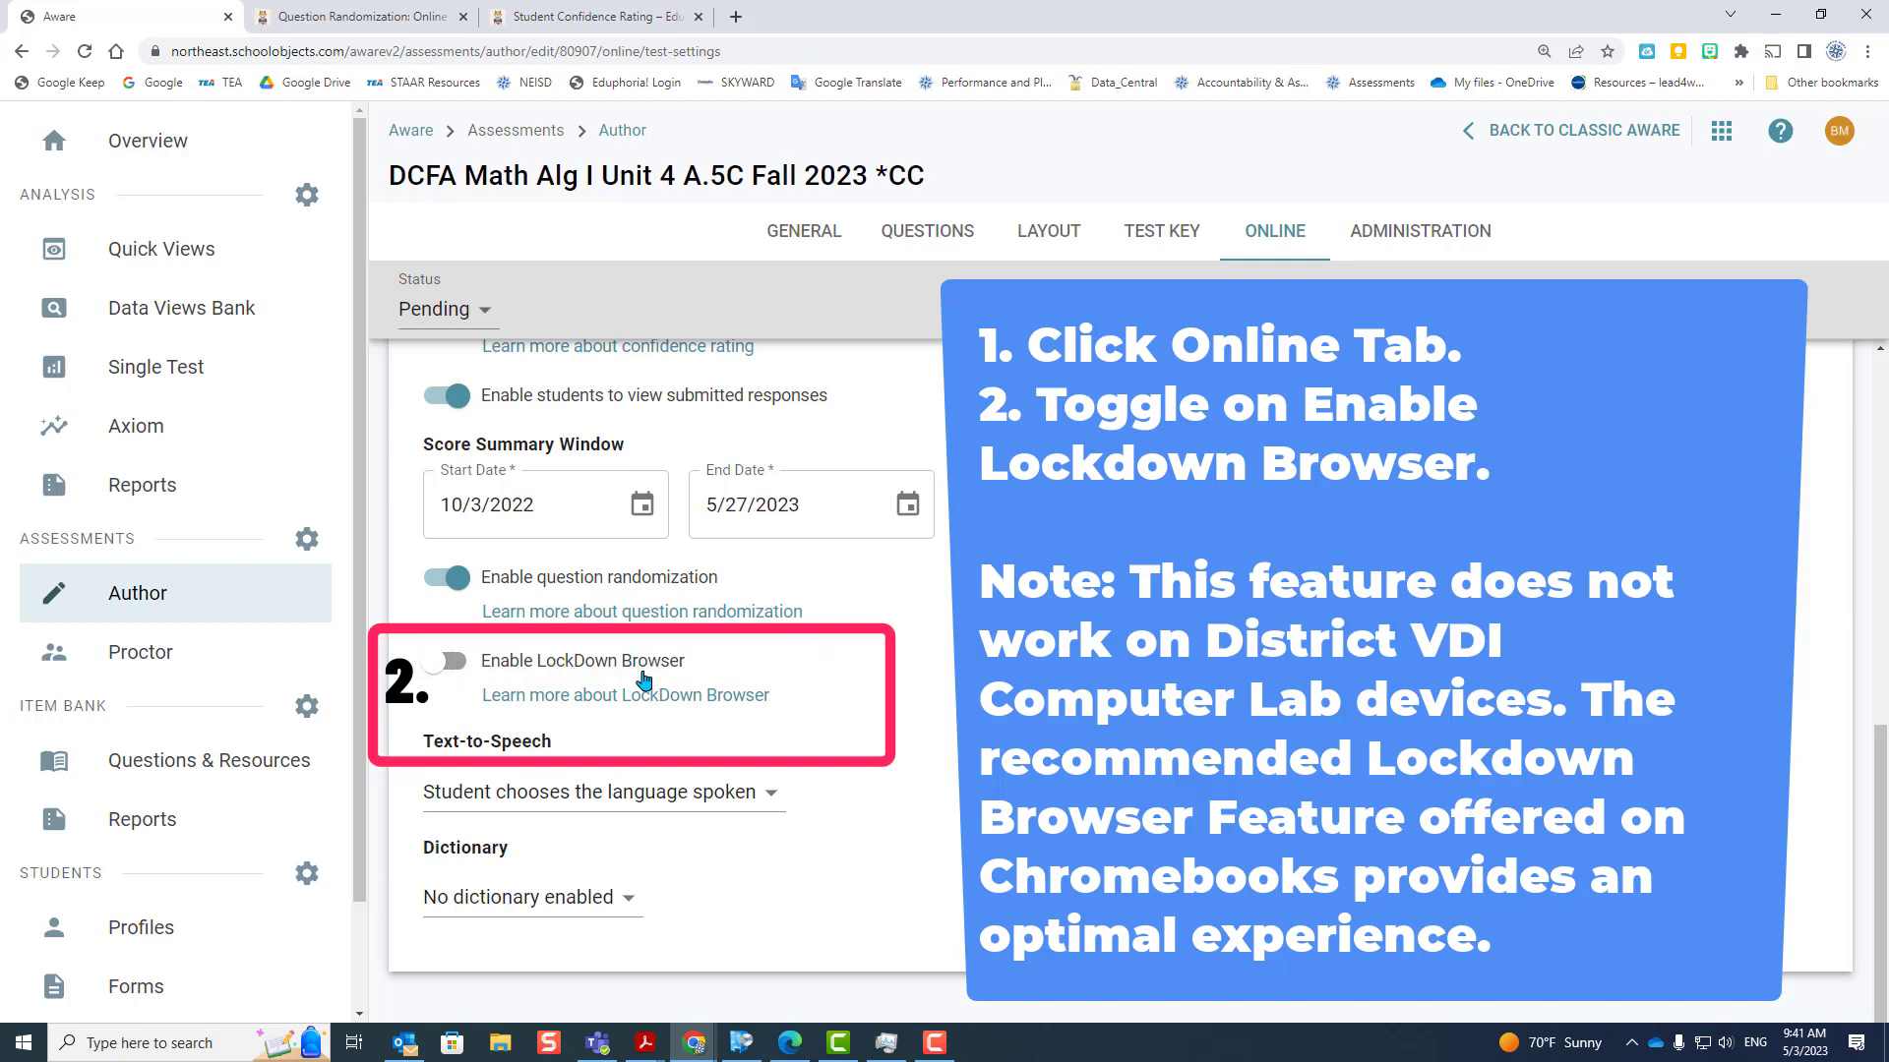
pyautogui.click(454, 665)
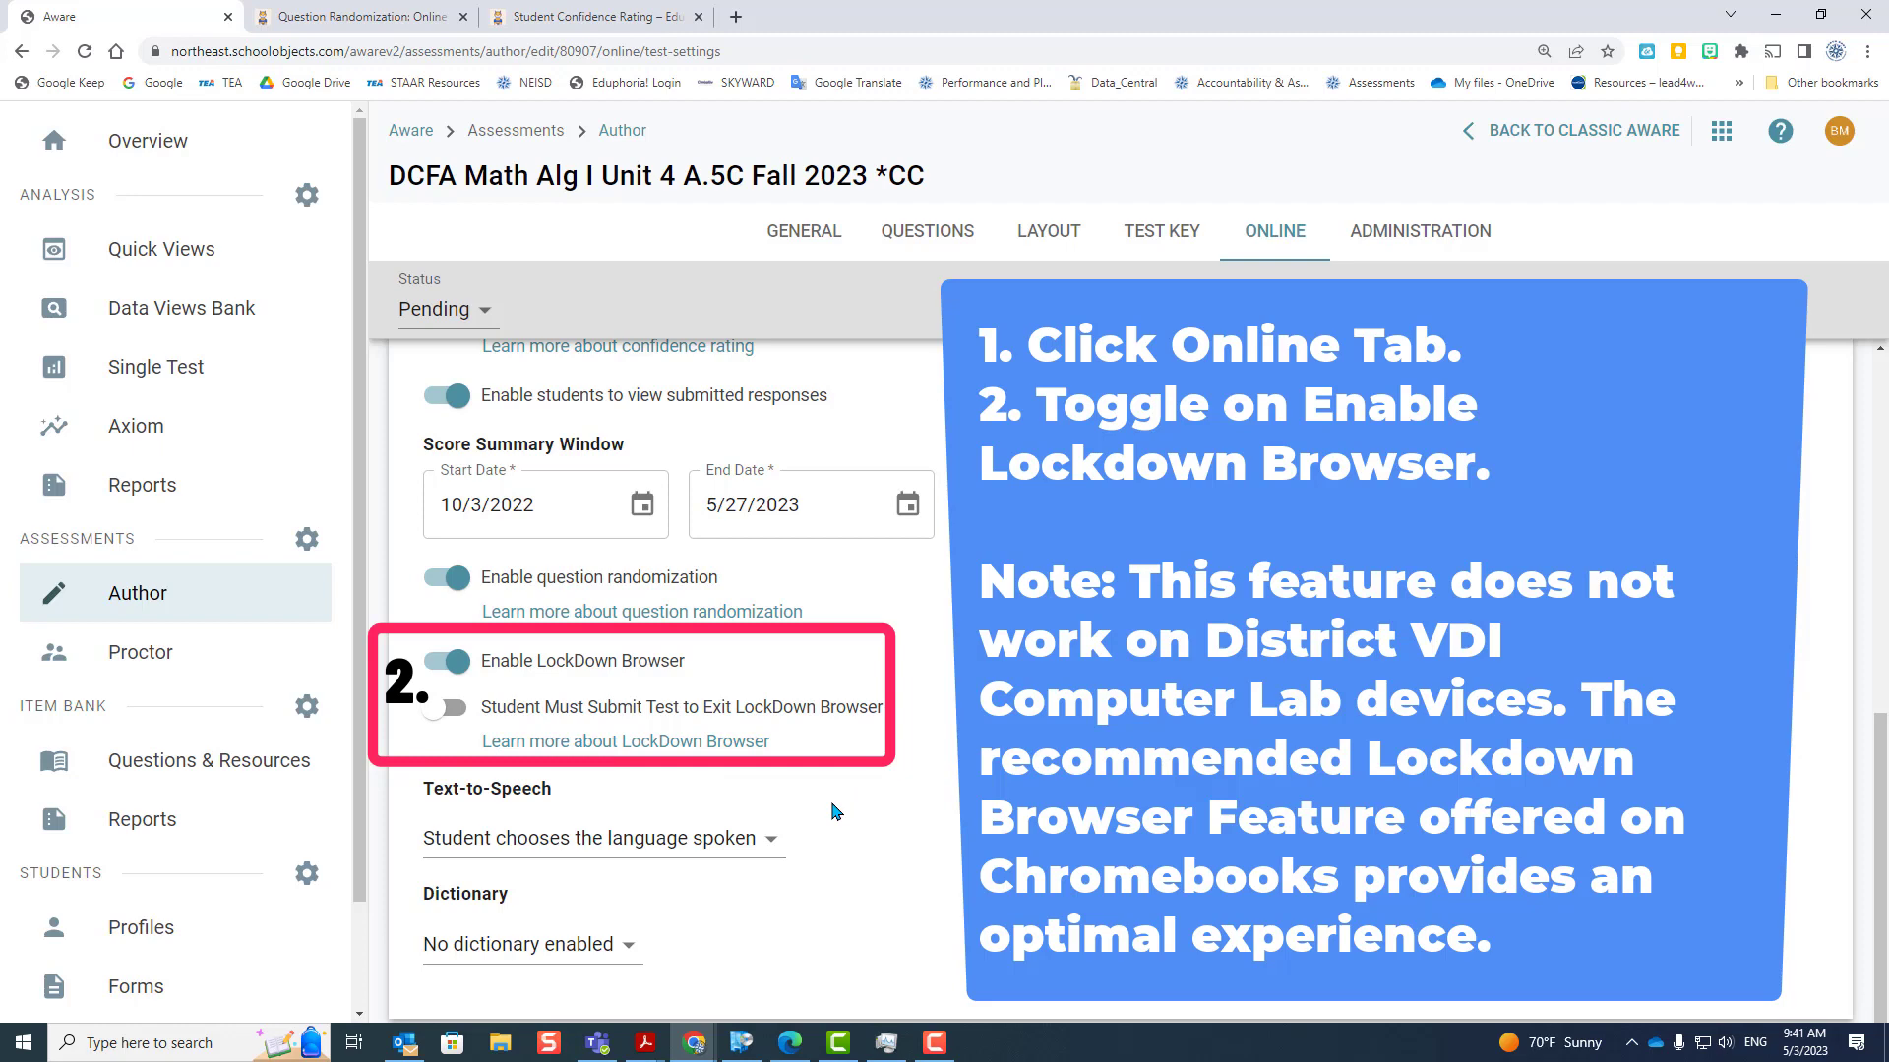
pyautogui.click(447, 709)
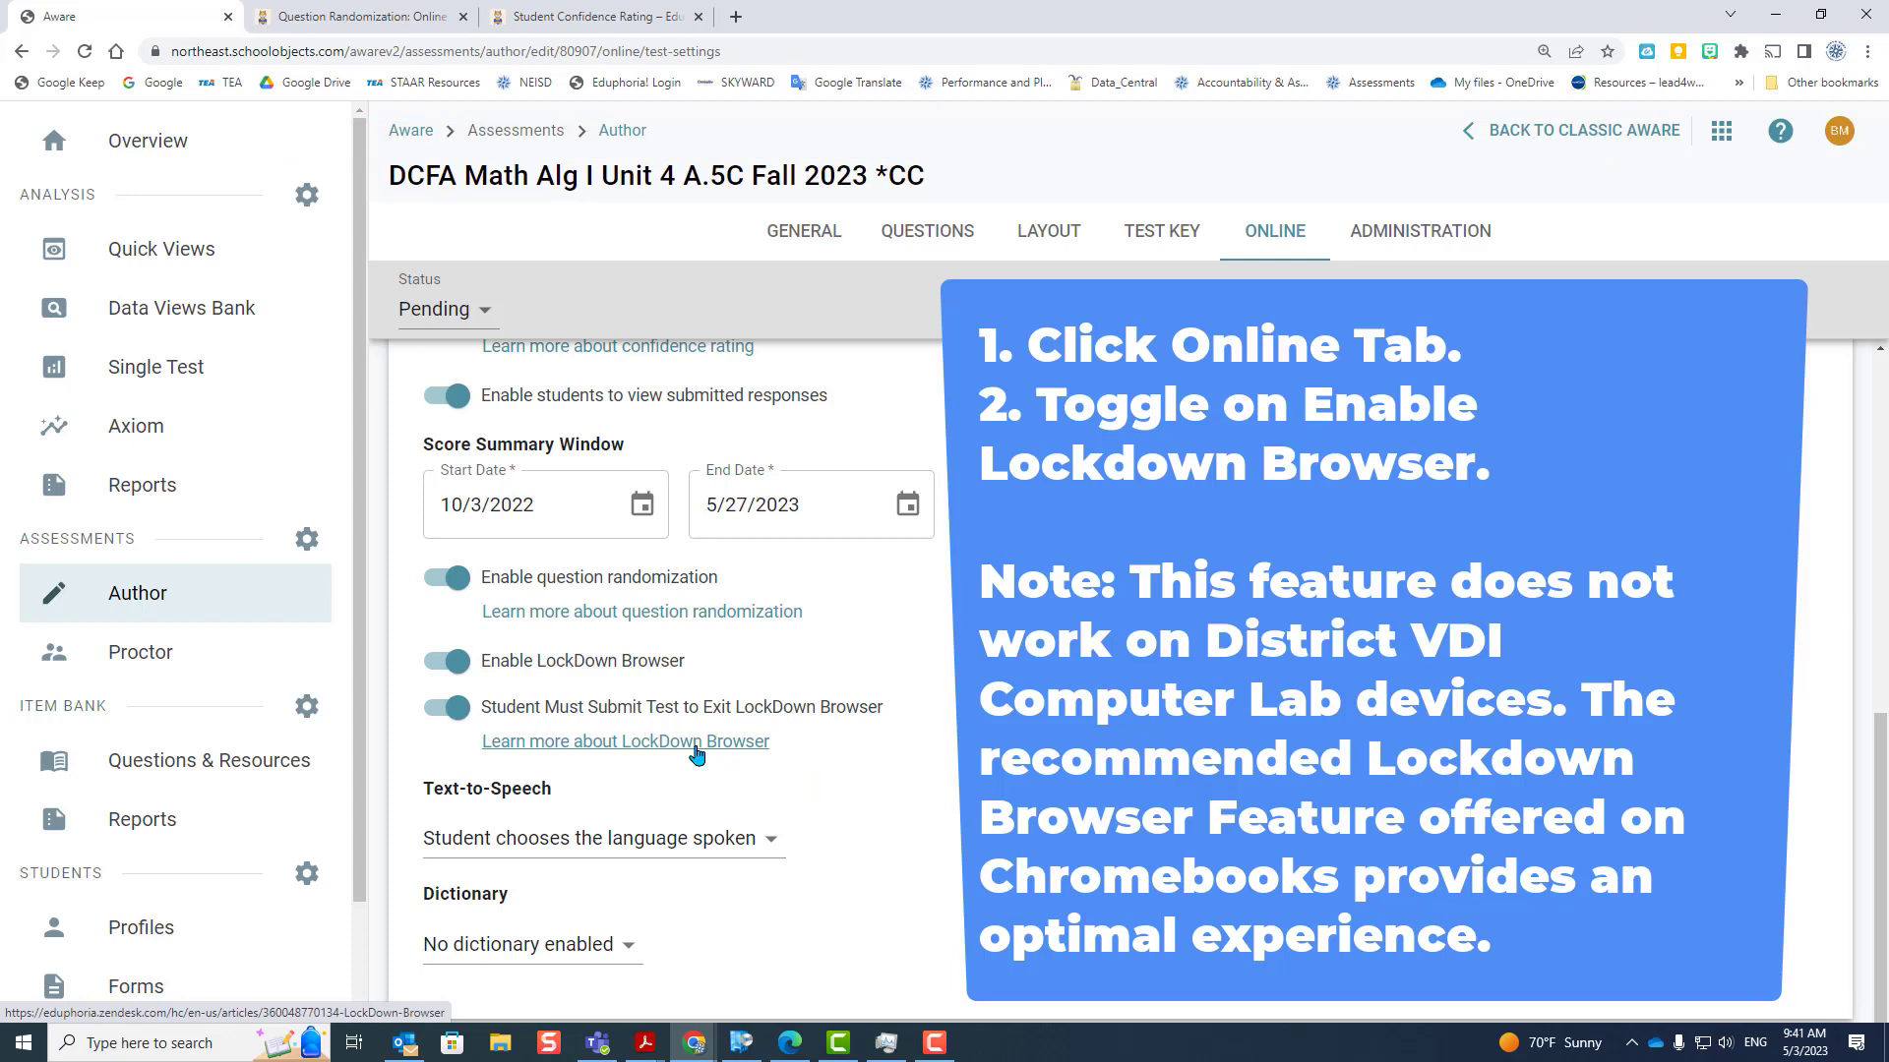
pyautogui.click(459, 708)
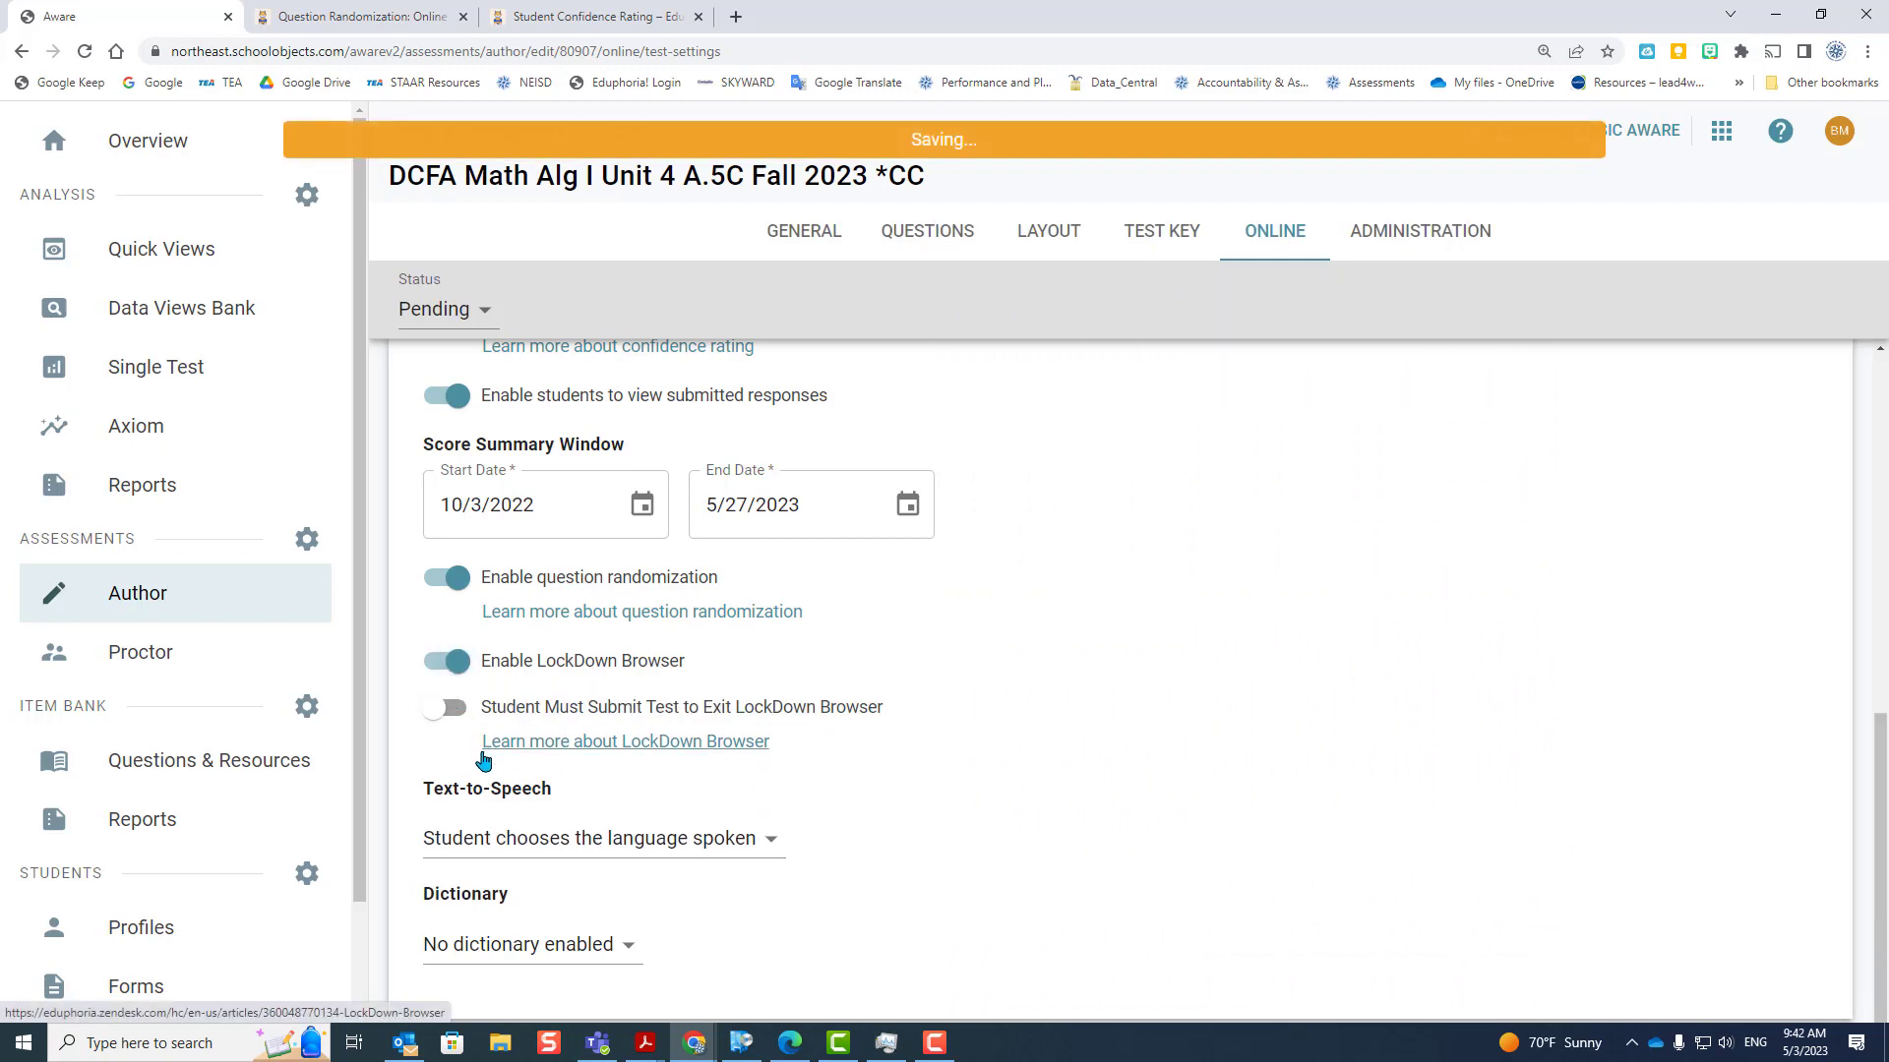
pyautogui.click(448, 661)
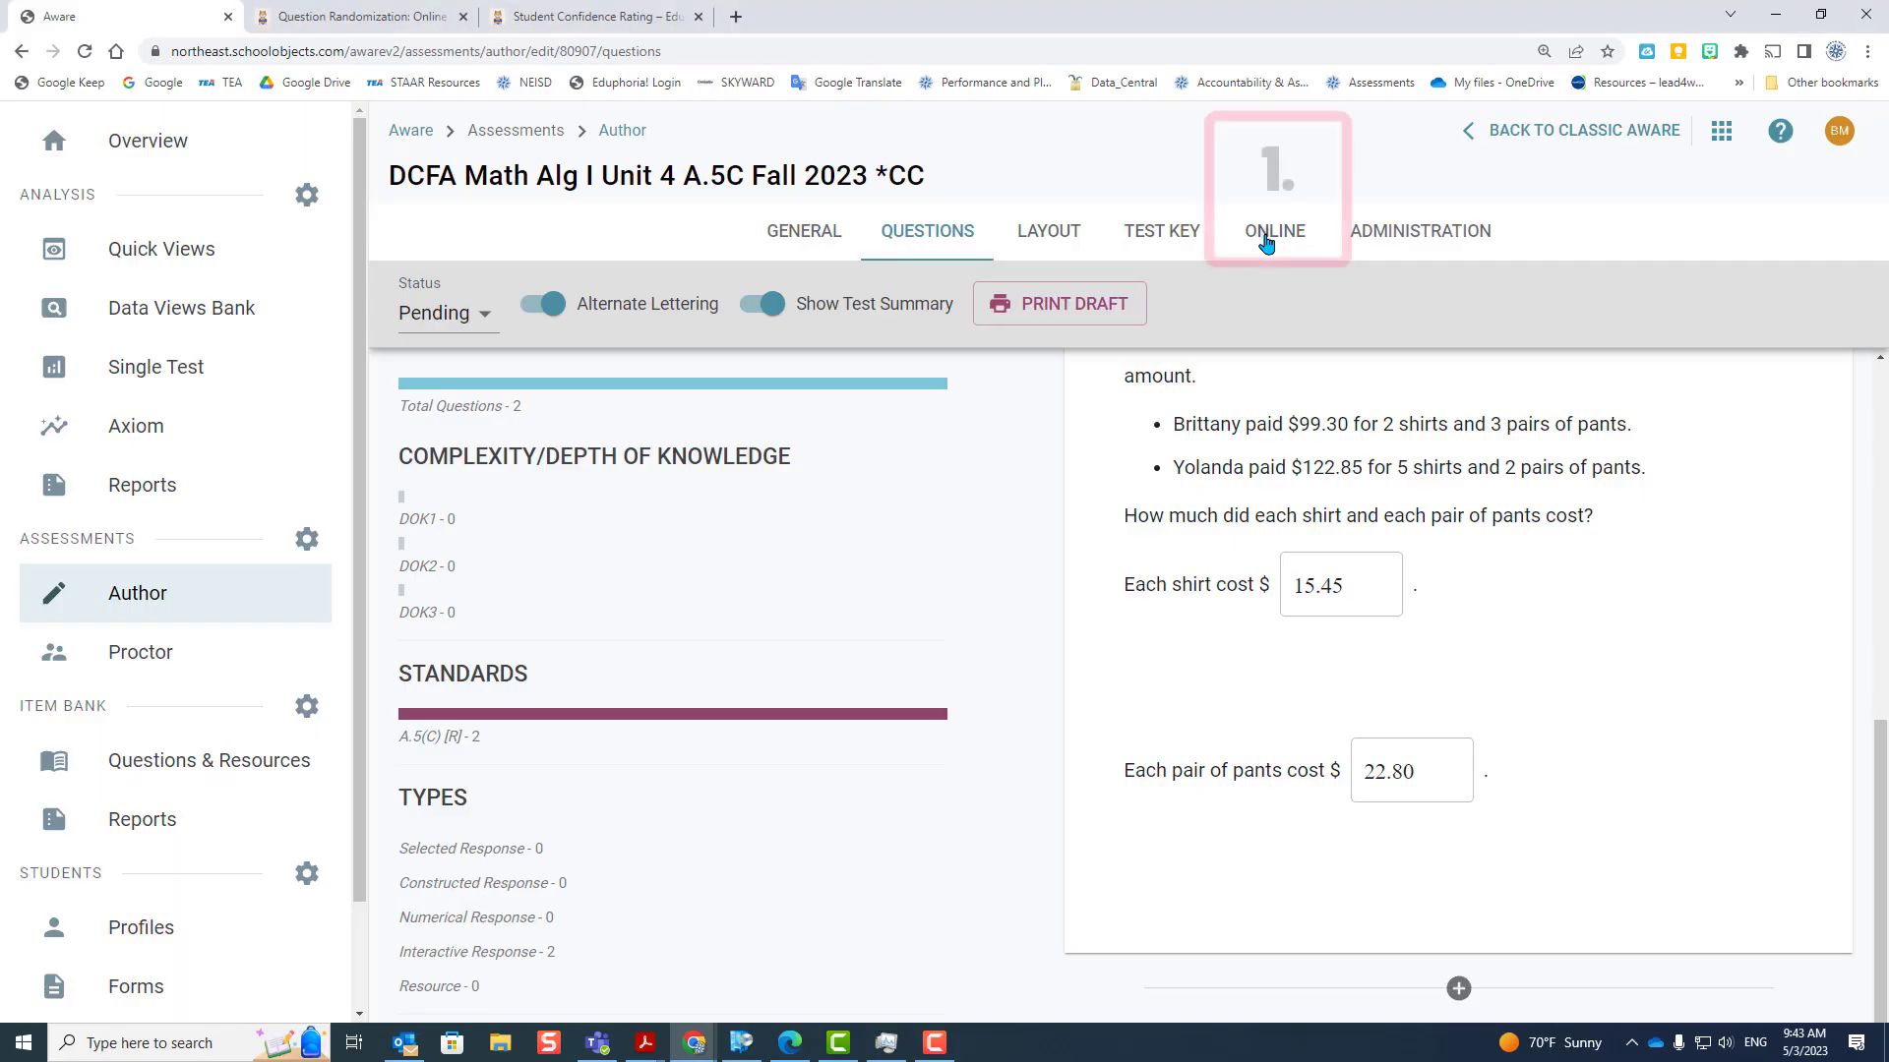
# - Display the Text-to-Speech language choices in the online settings, then close them unchanged
pyautogui.click(1269, 237)
pyautogui.scroll(-8, 683, 740)
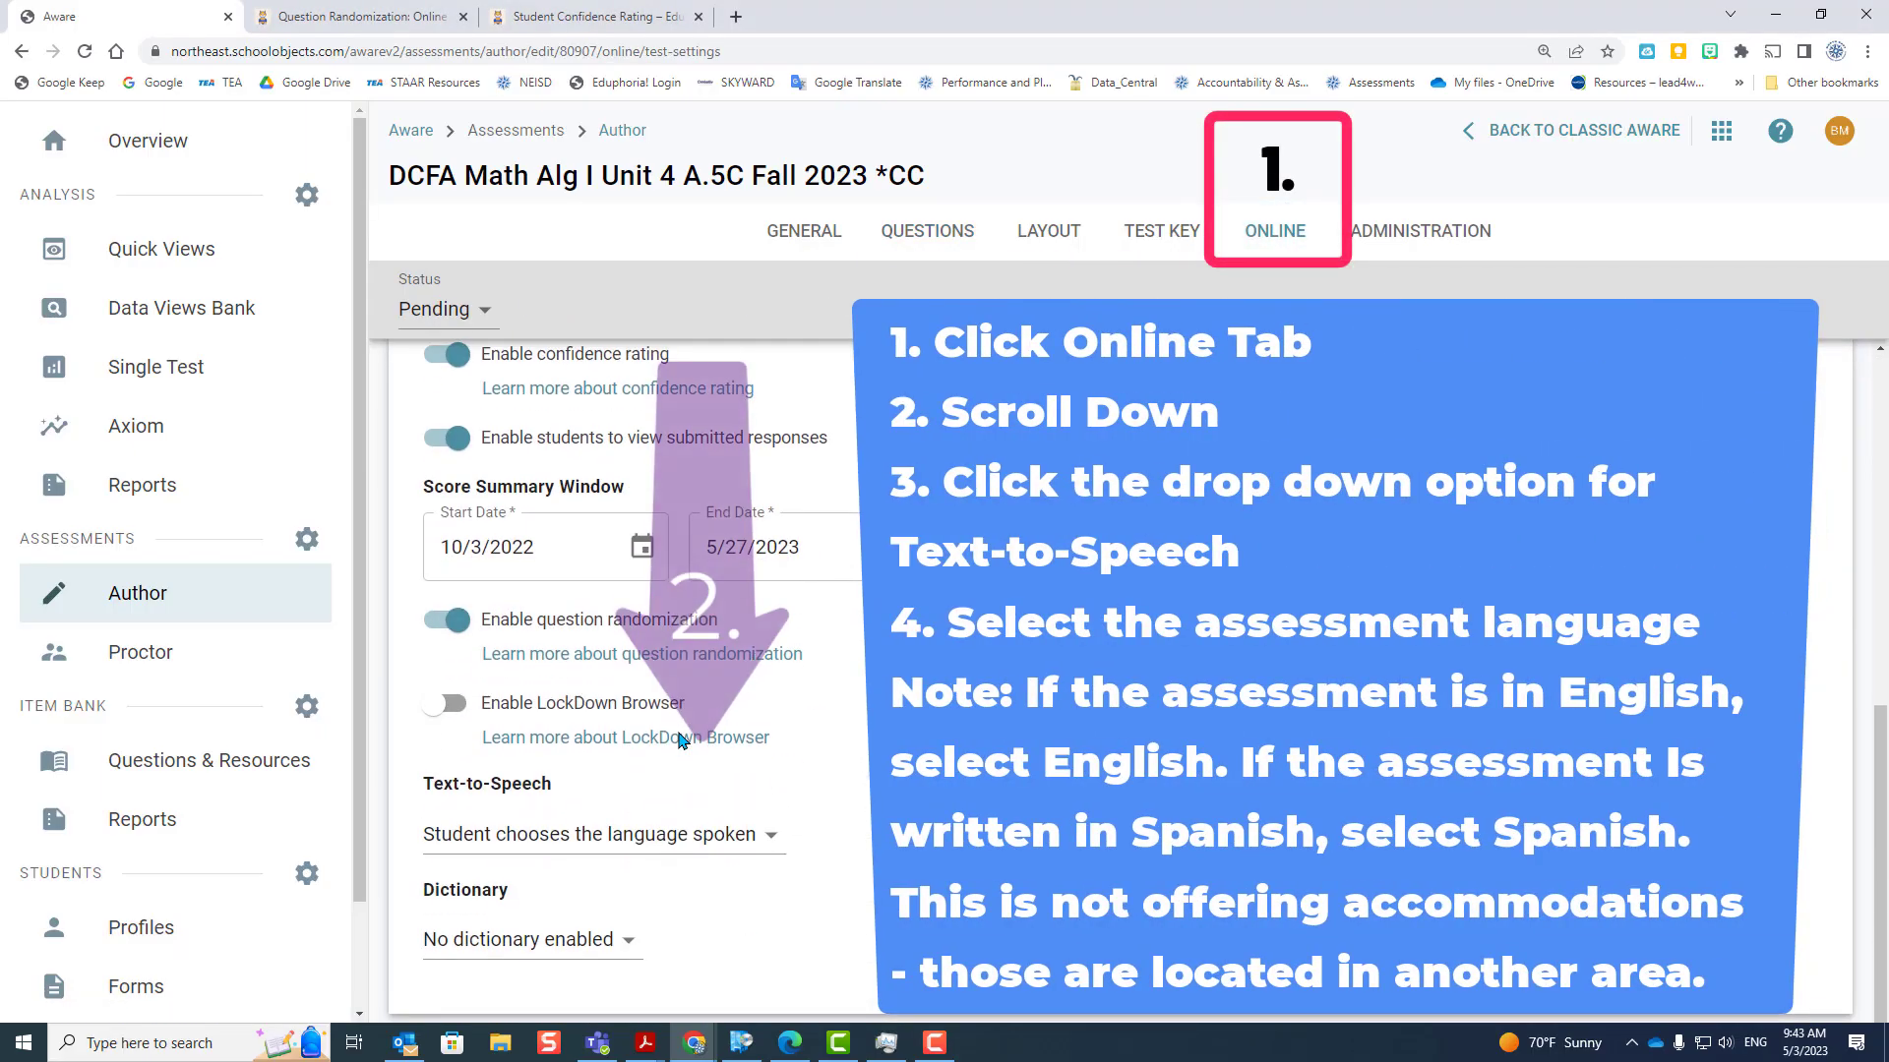
pyautogui.click(689, 792)
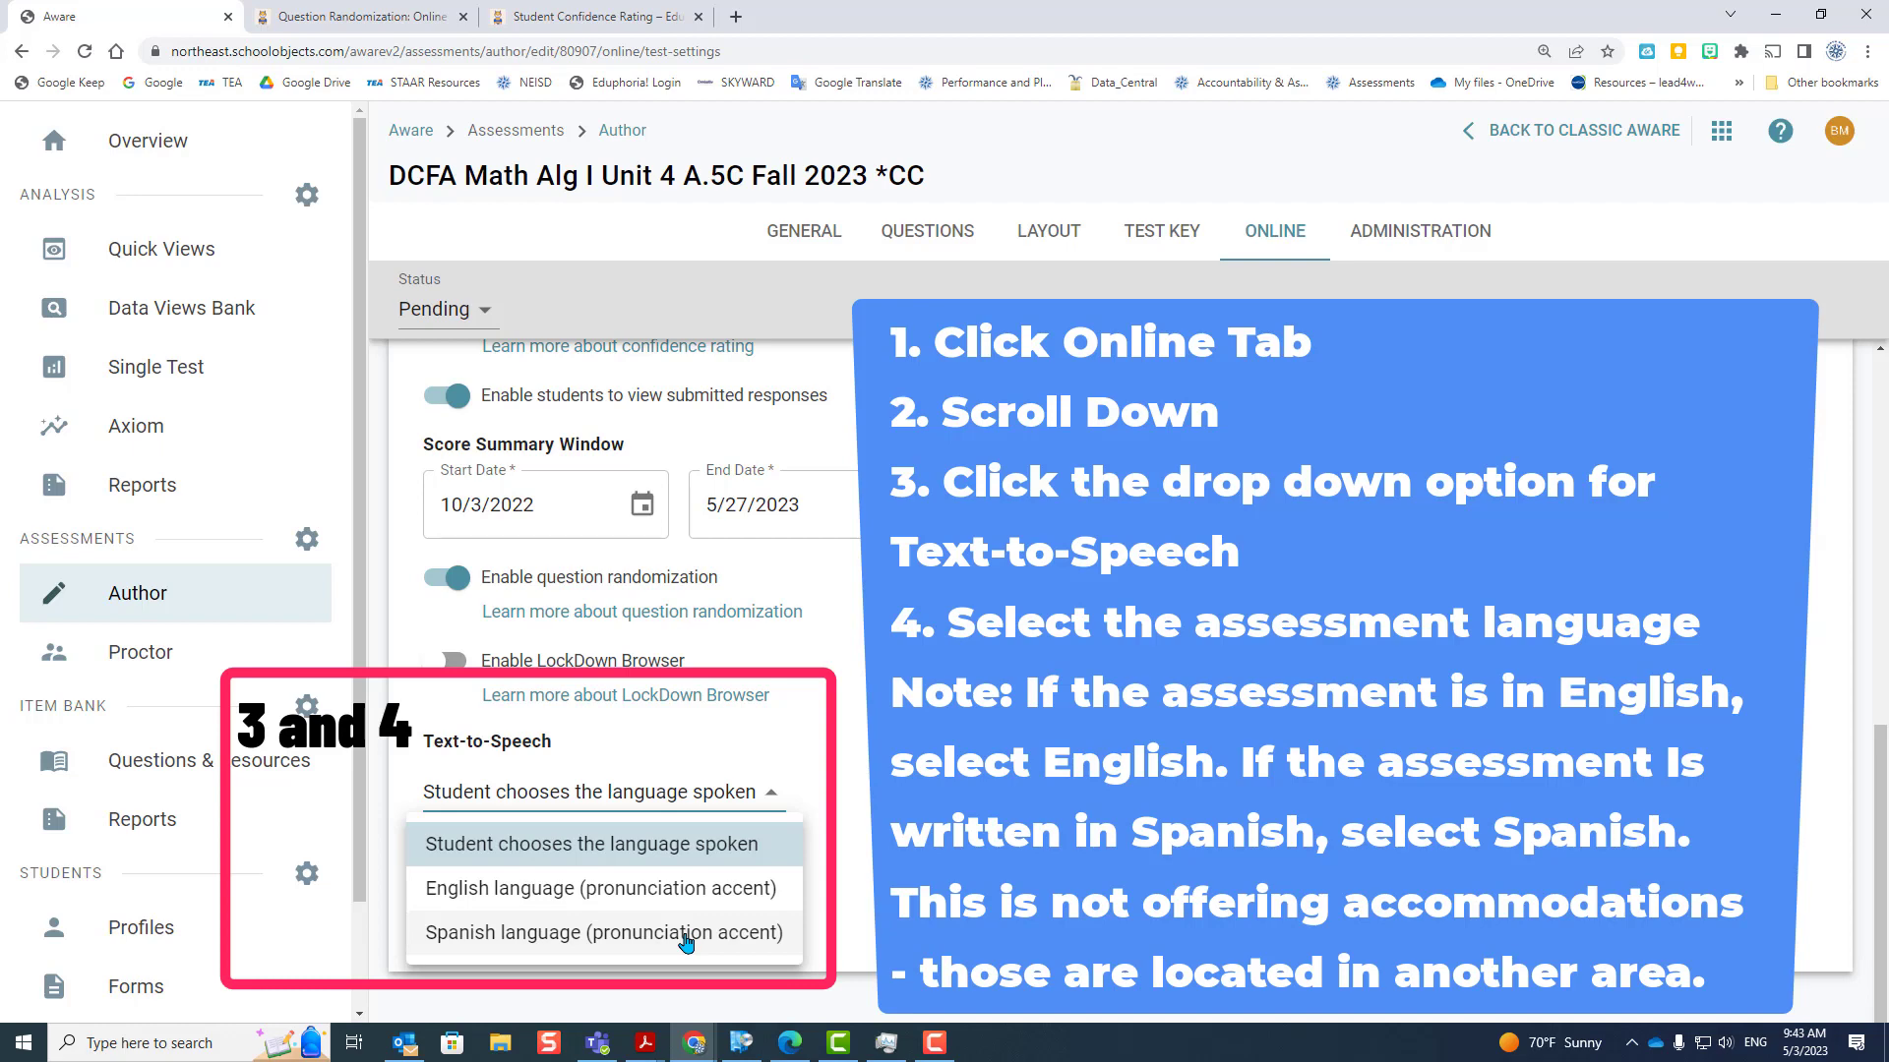
pyautogui.click(1259, 240)
pyautogui.click(1260, 242)
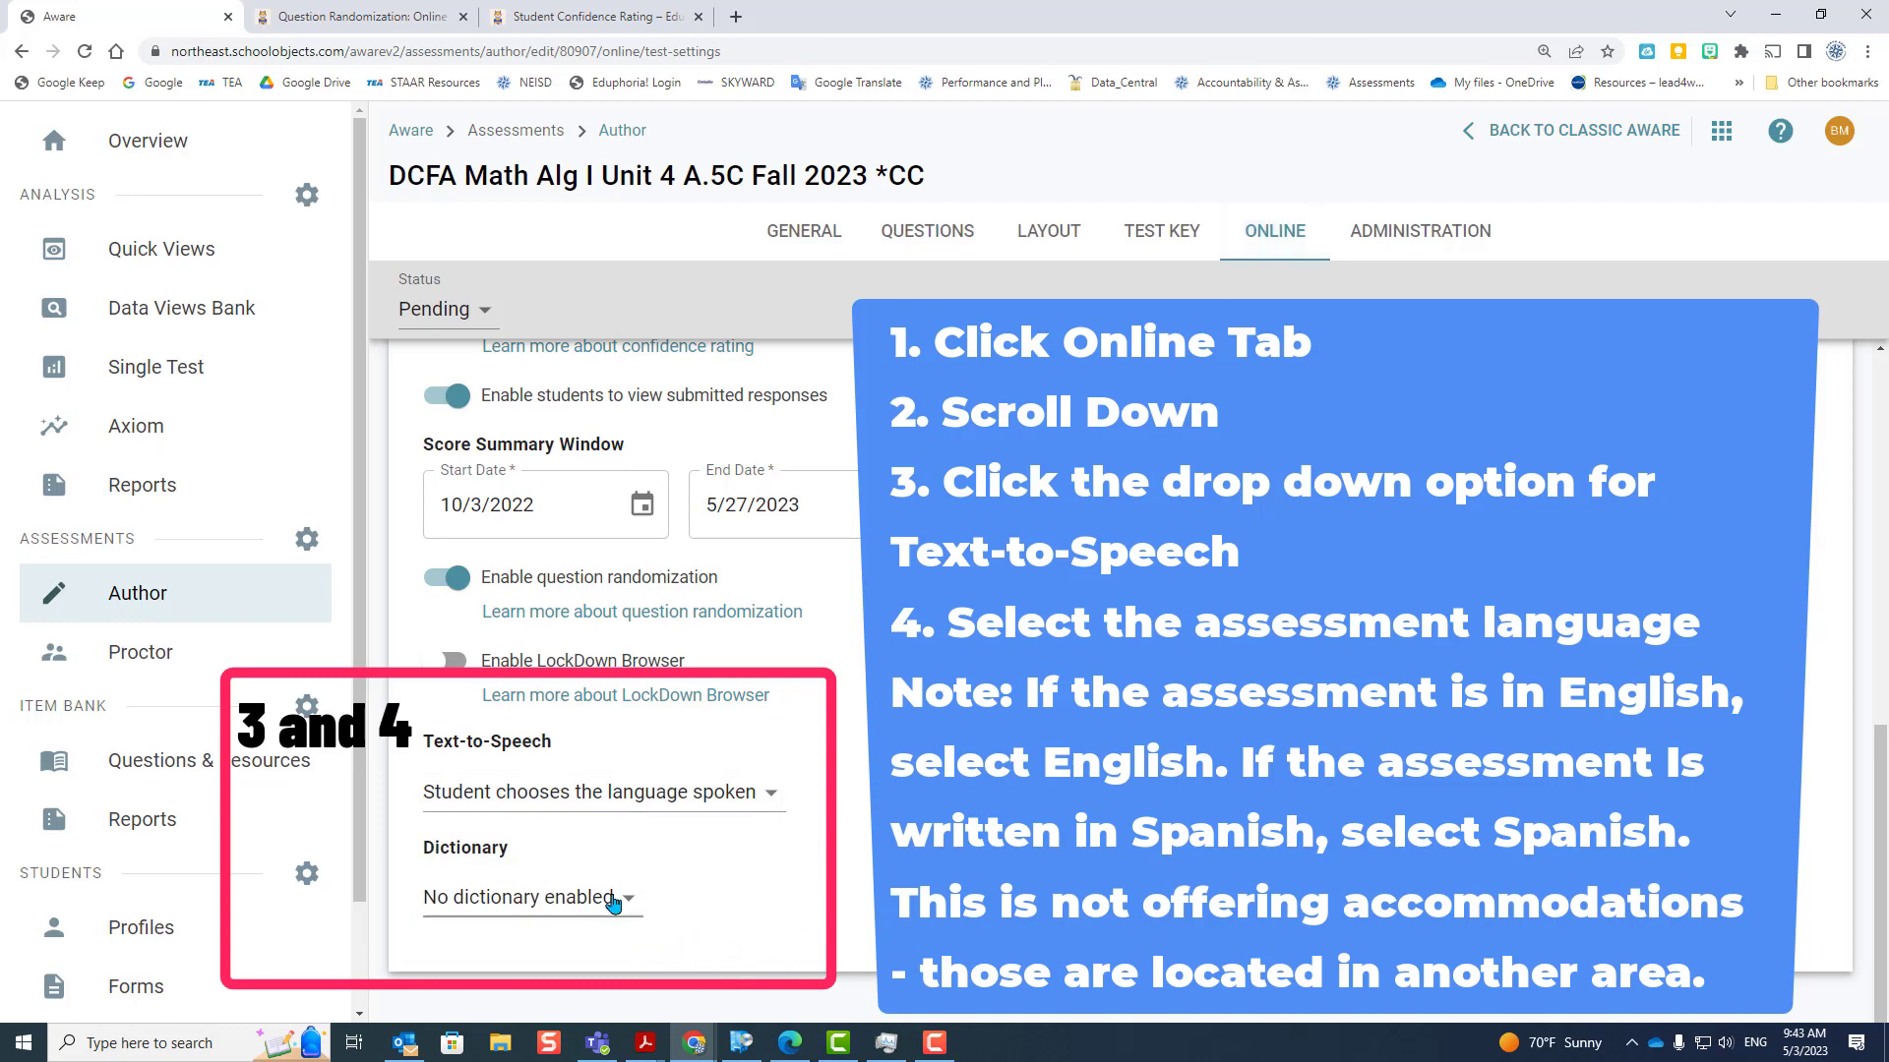
# - Set Text-to-Speech to English language pronunciation, then Student chooses, and reopen the list
pyautogui.click(771, 798)
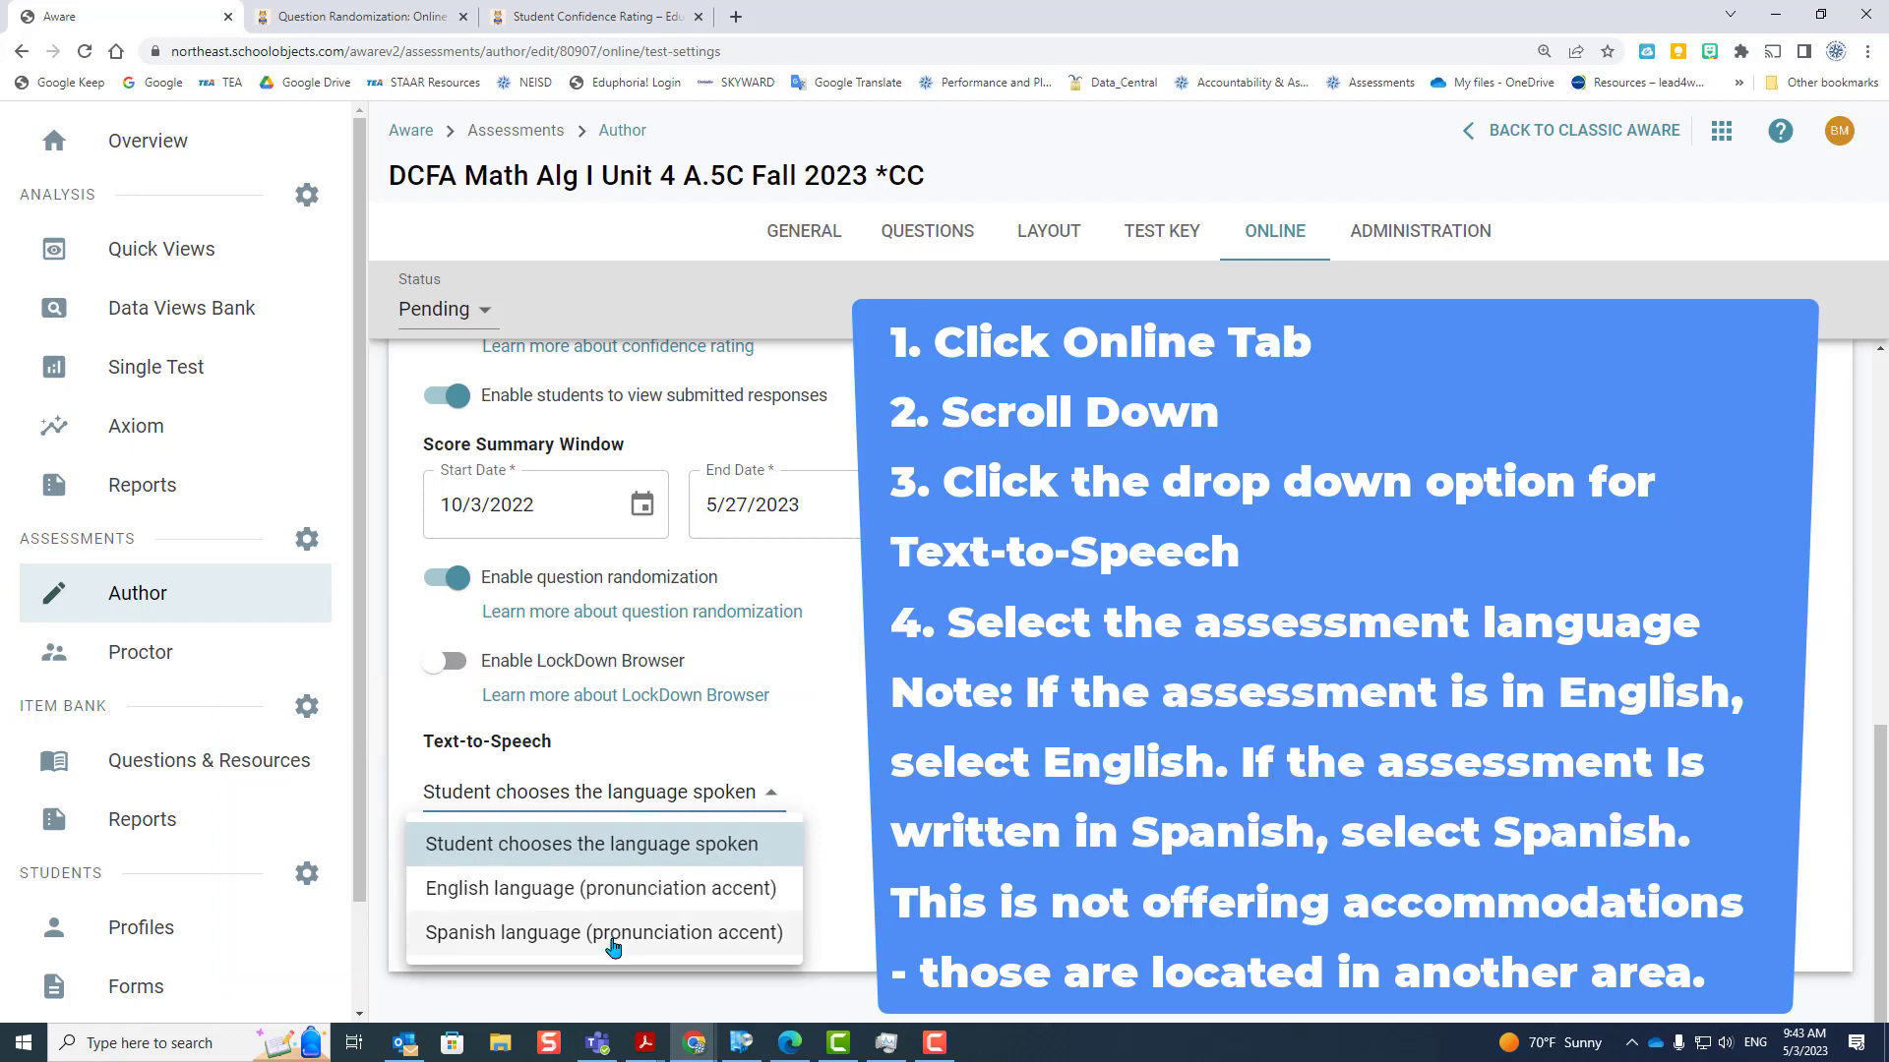
pyautogui.click(633, 896)
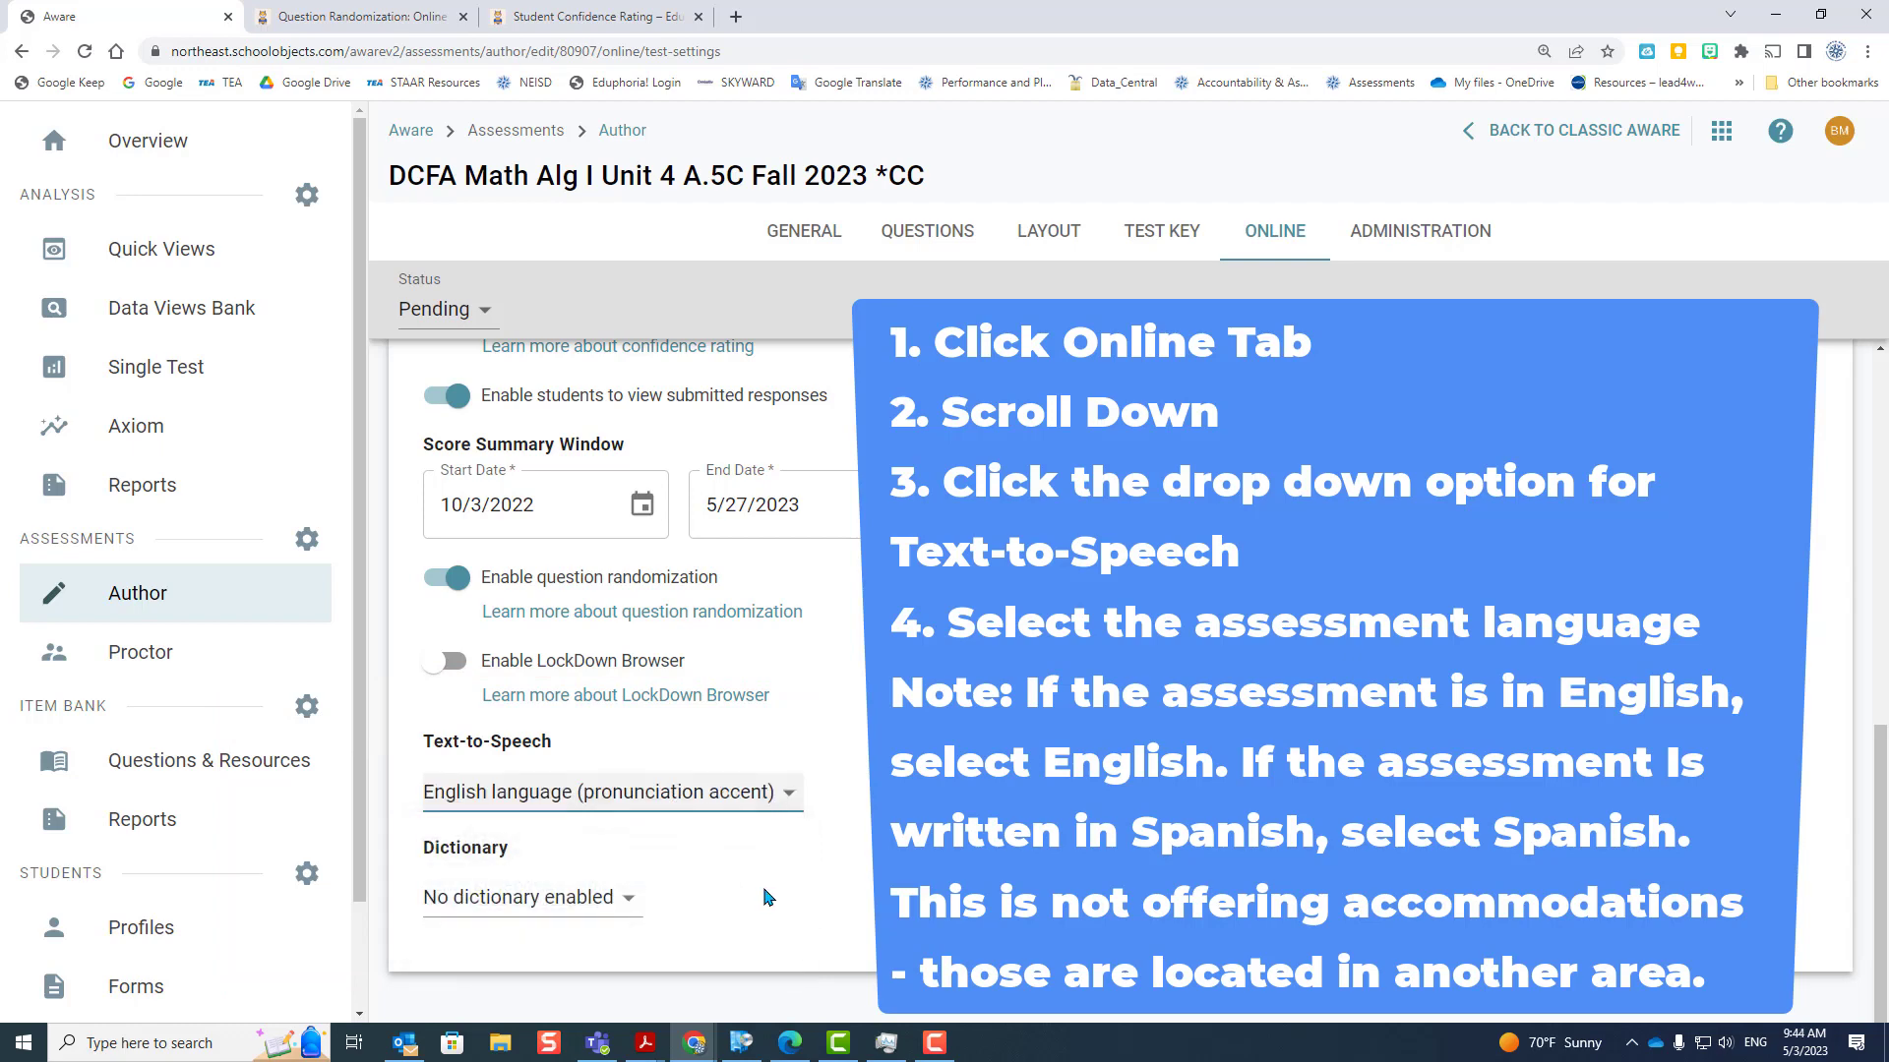
pyautogui.click(789, 795)
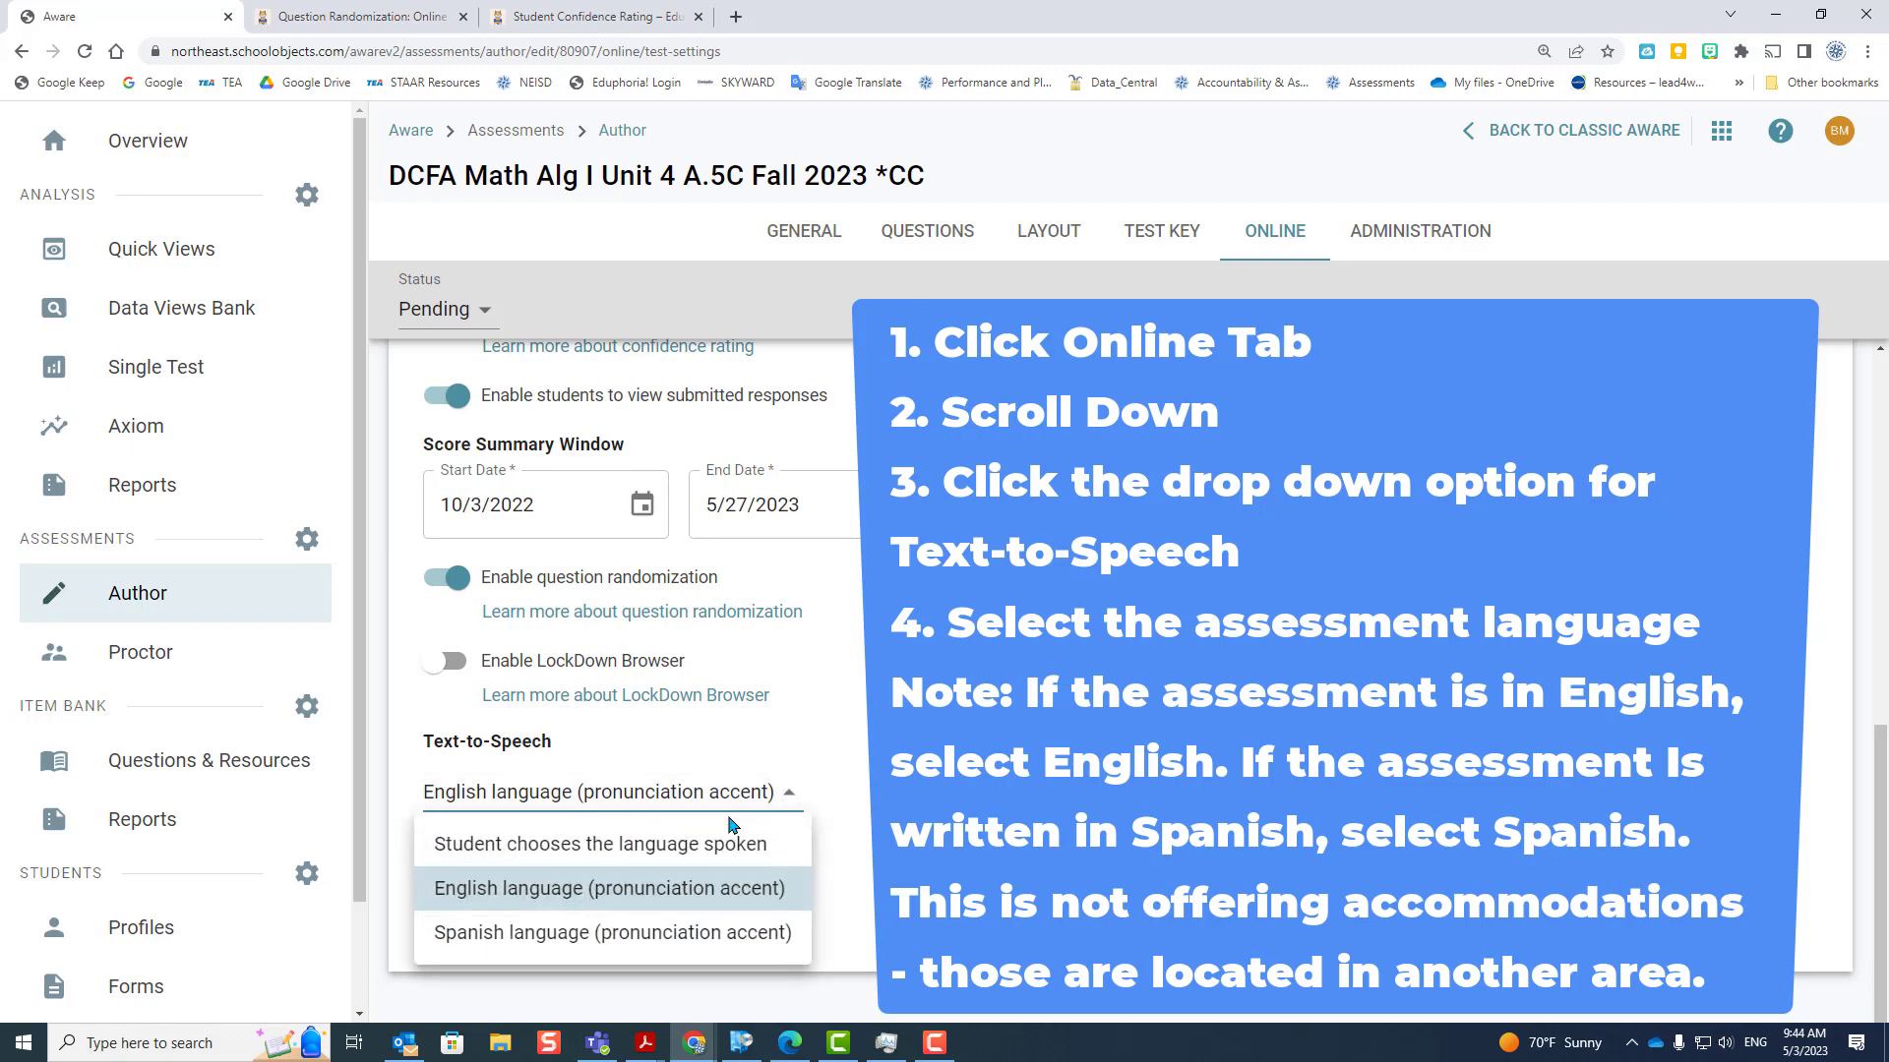
pyautogui.click(713, 848)
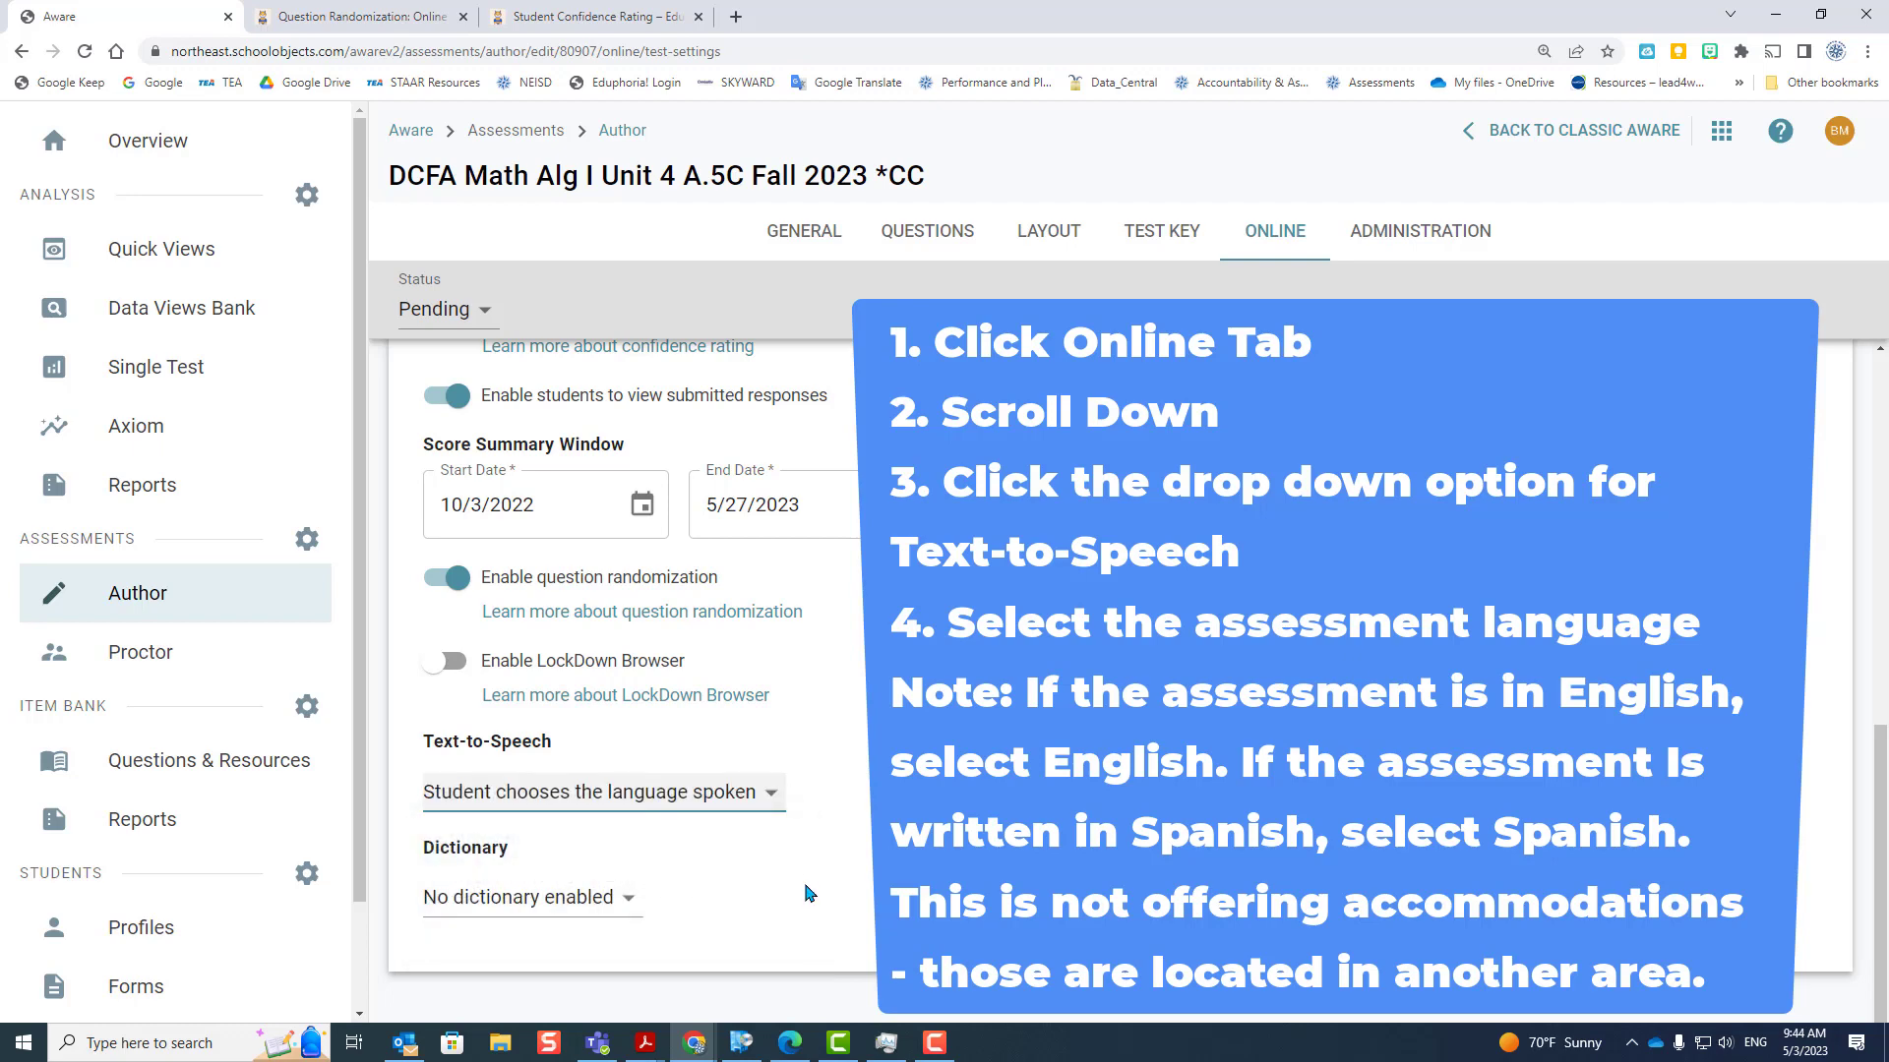
pyautogui.click(770, 796)
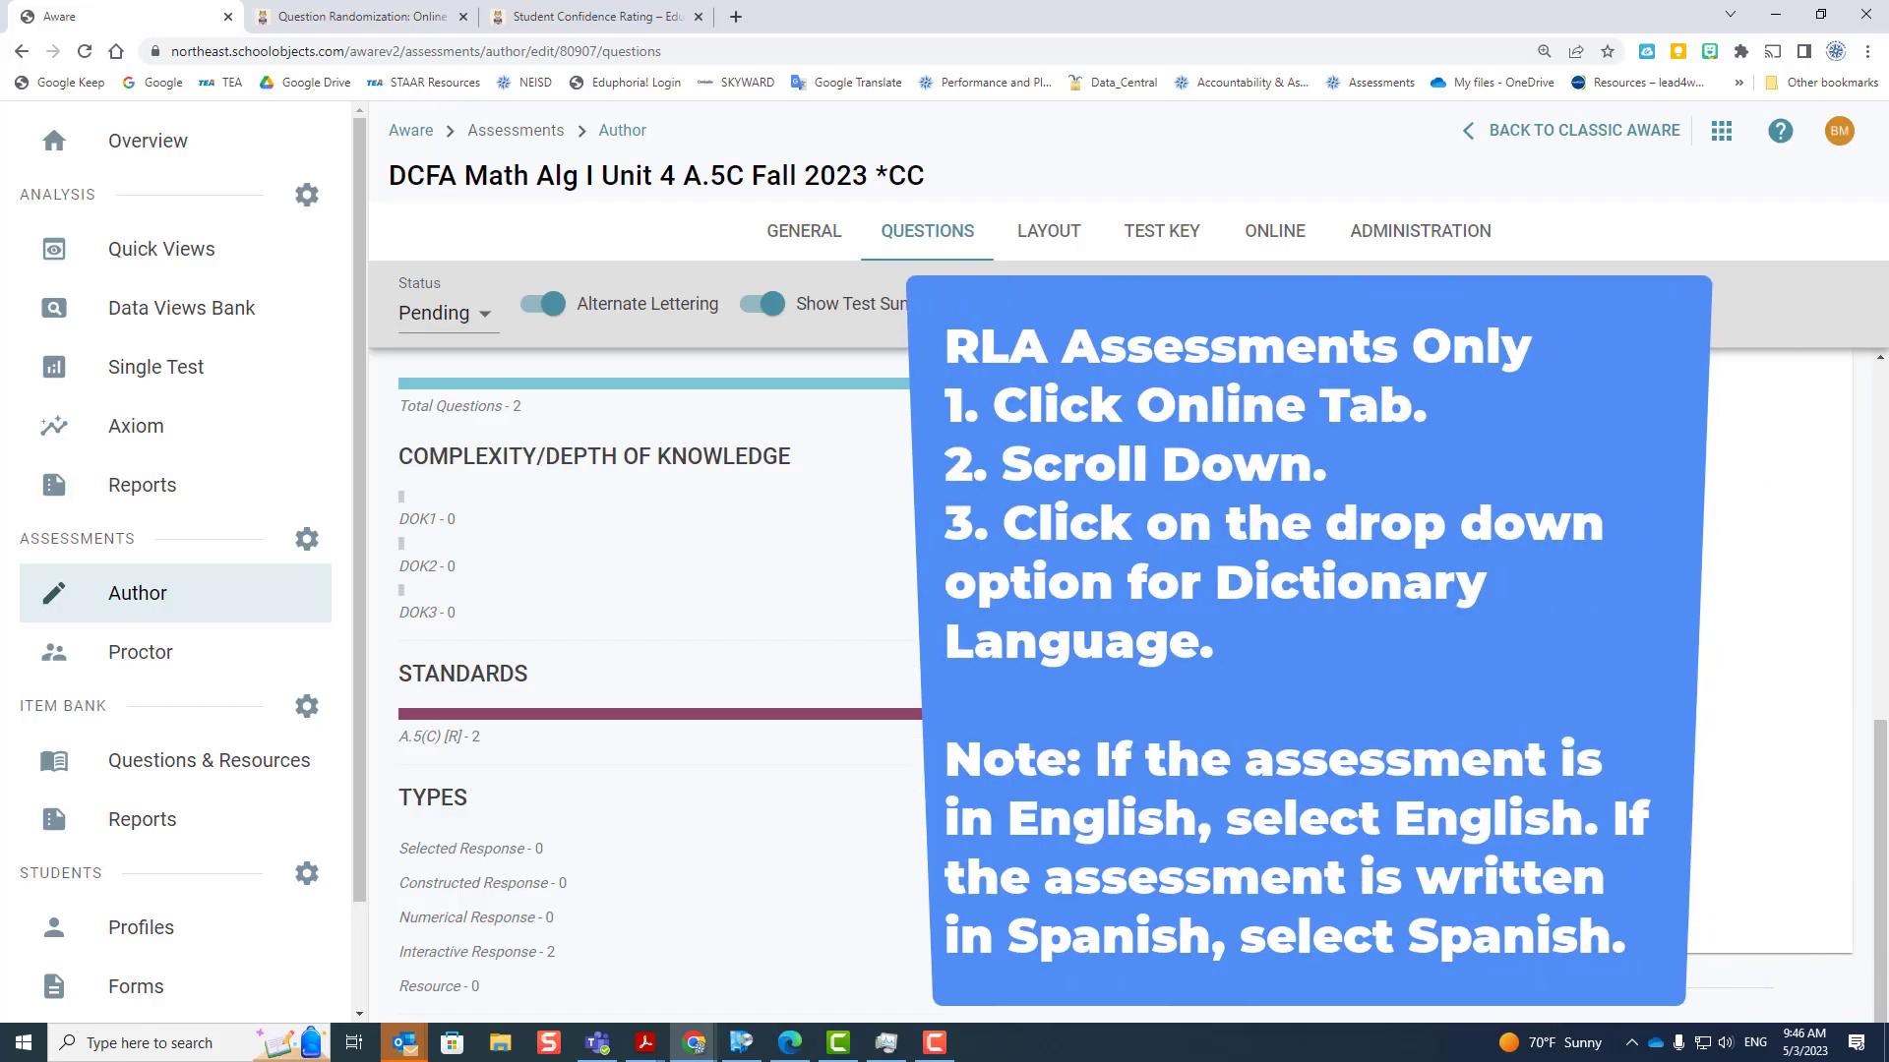
# - Set the Dictionary to English dictionary, then return it to No dictionary enabled
pyautogui.click(1284, 237)
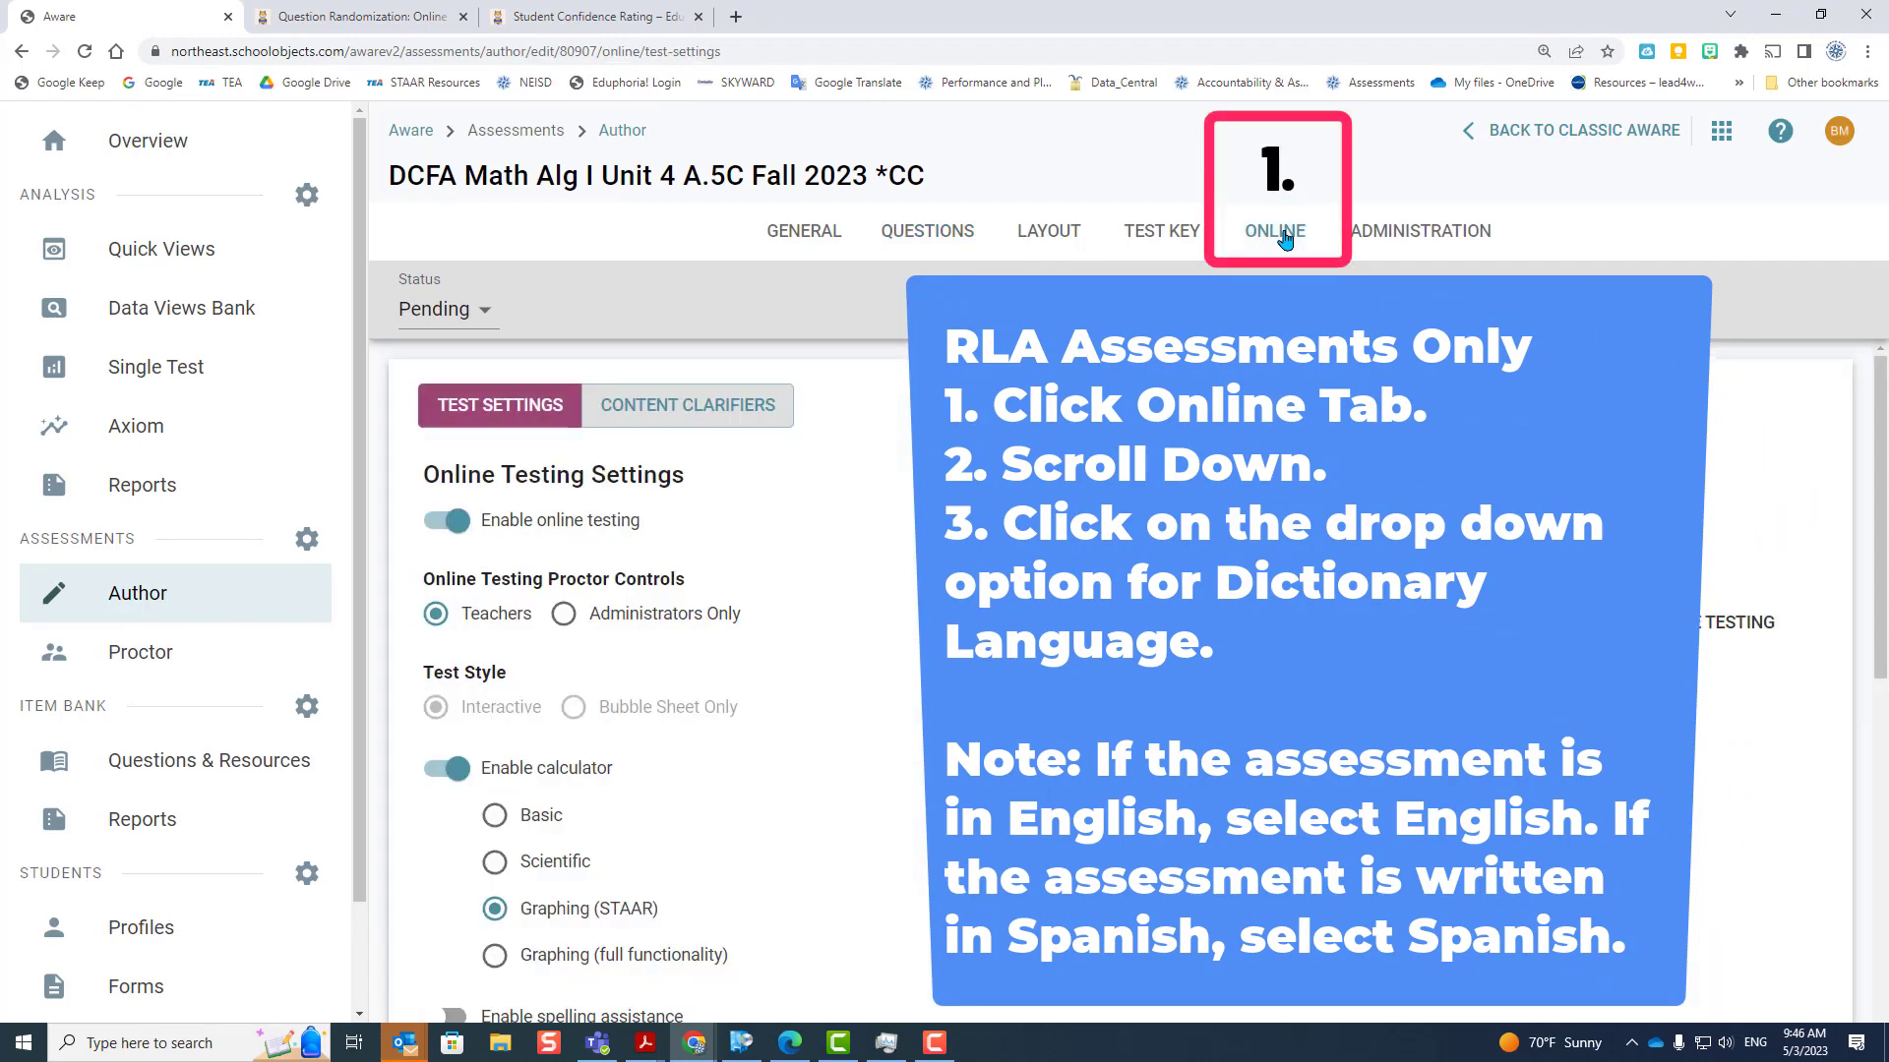
pyautogui.scroll(-10, 751, 509)
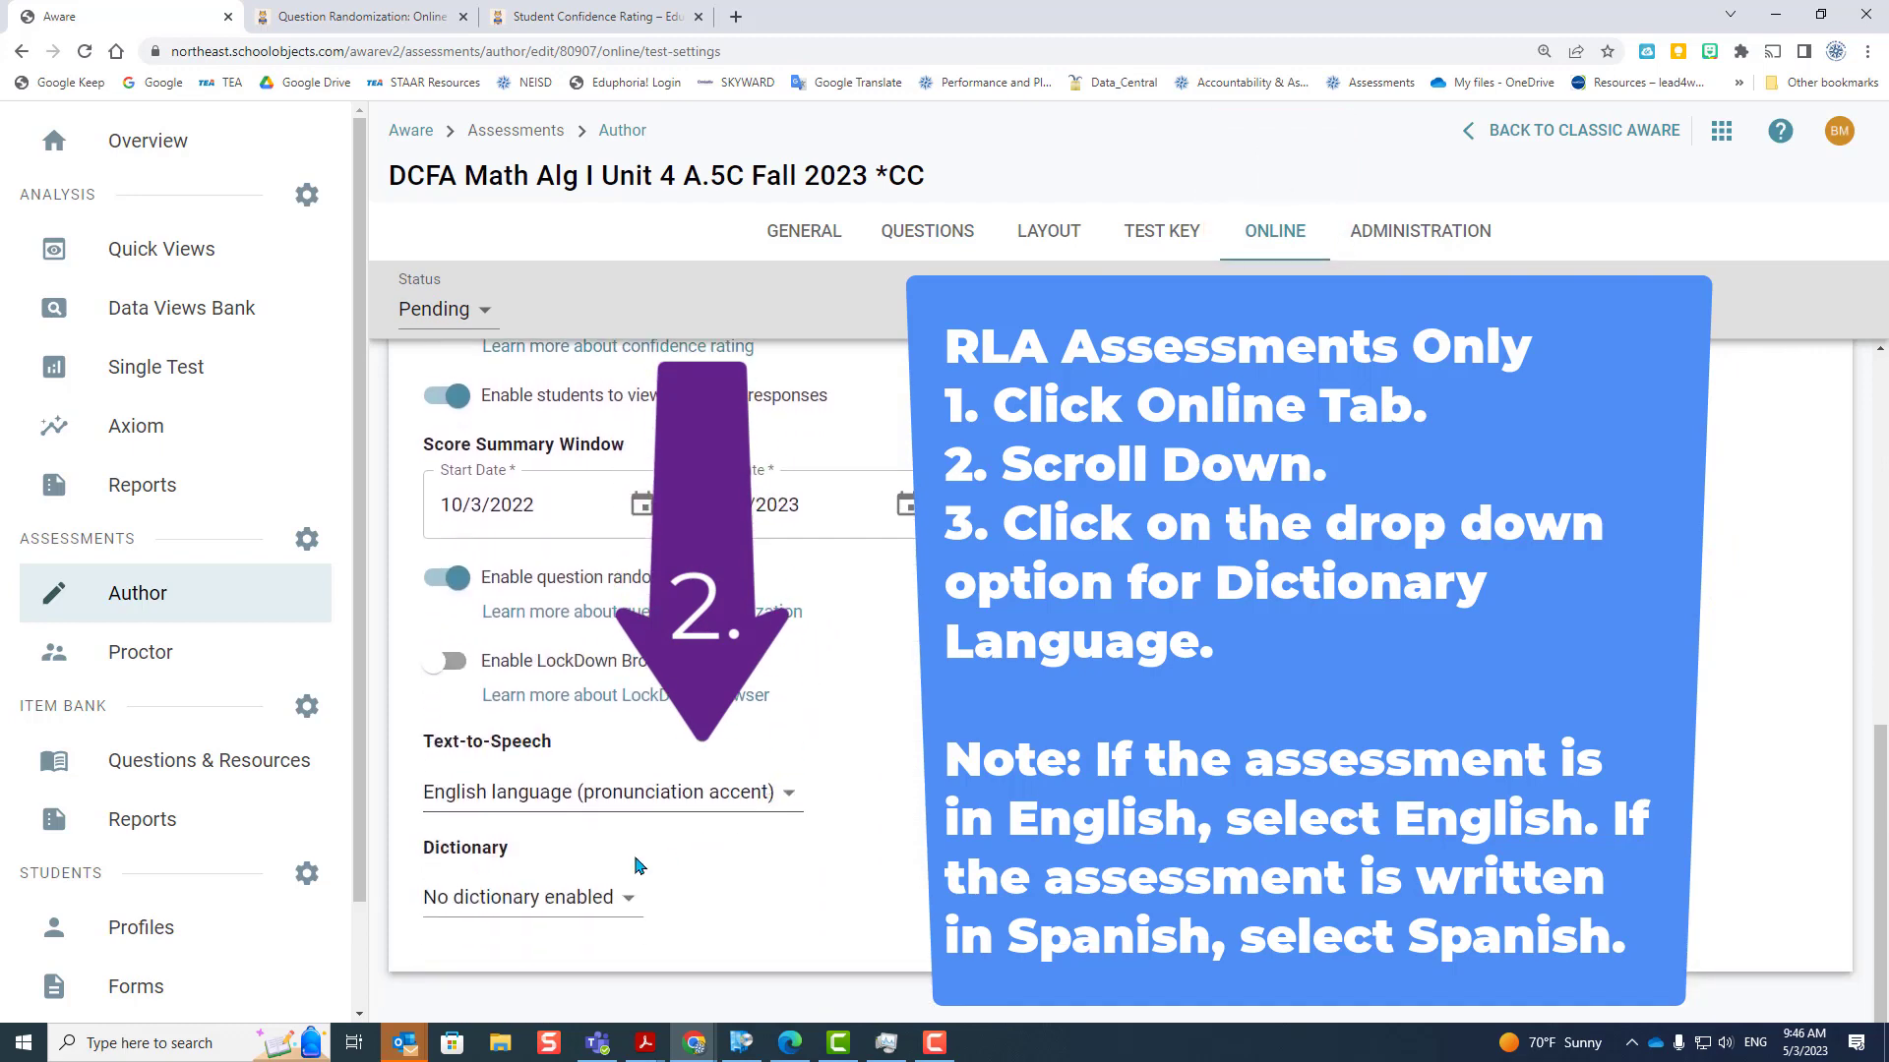
pyautogui.click(608, 909)
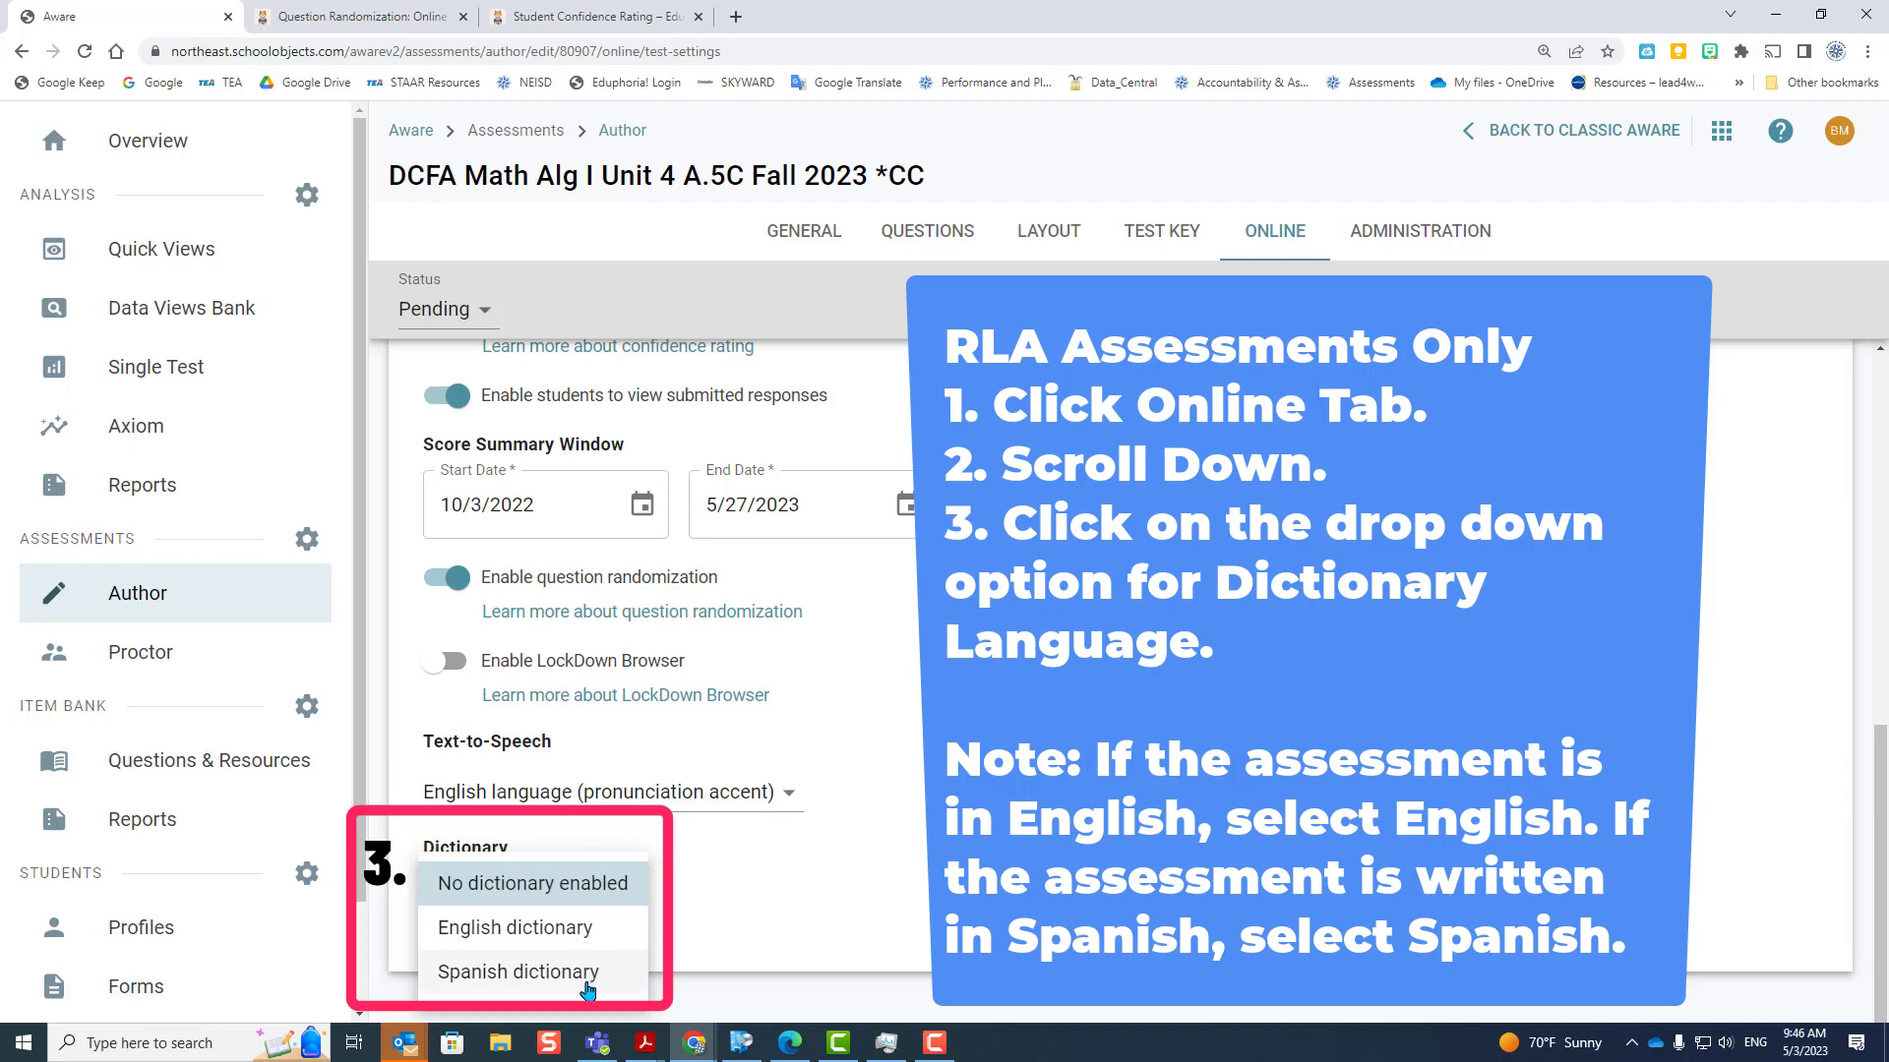
pyautogui.click(595, 935)
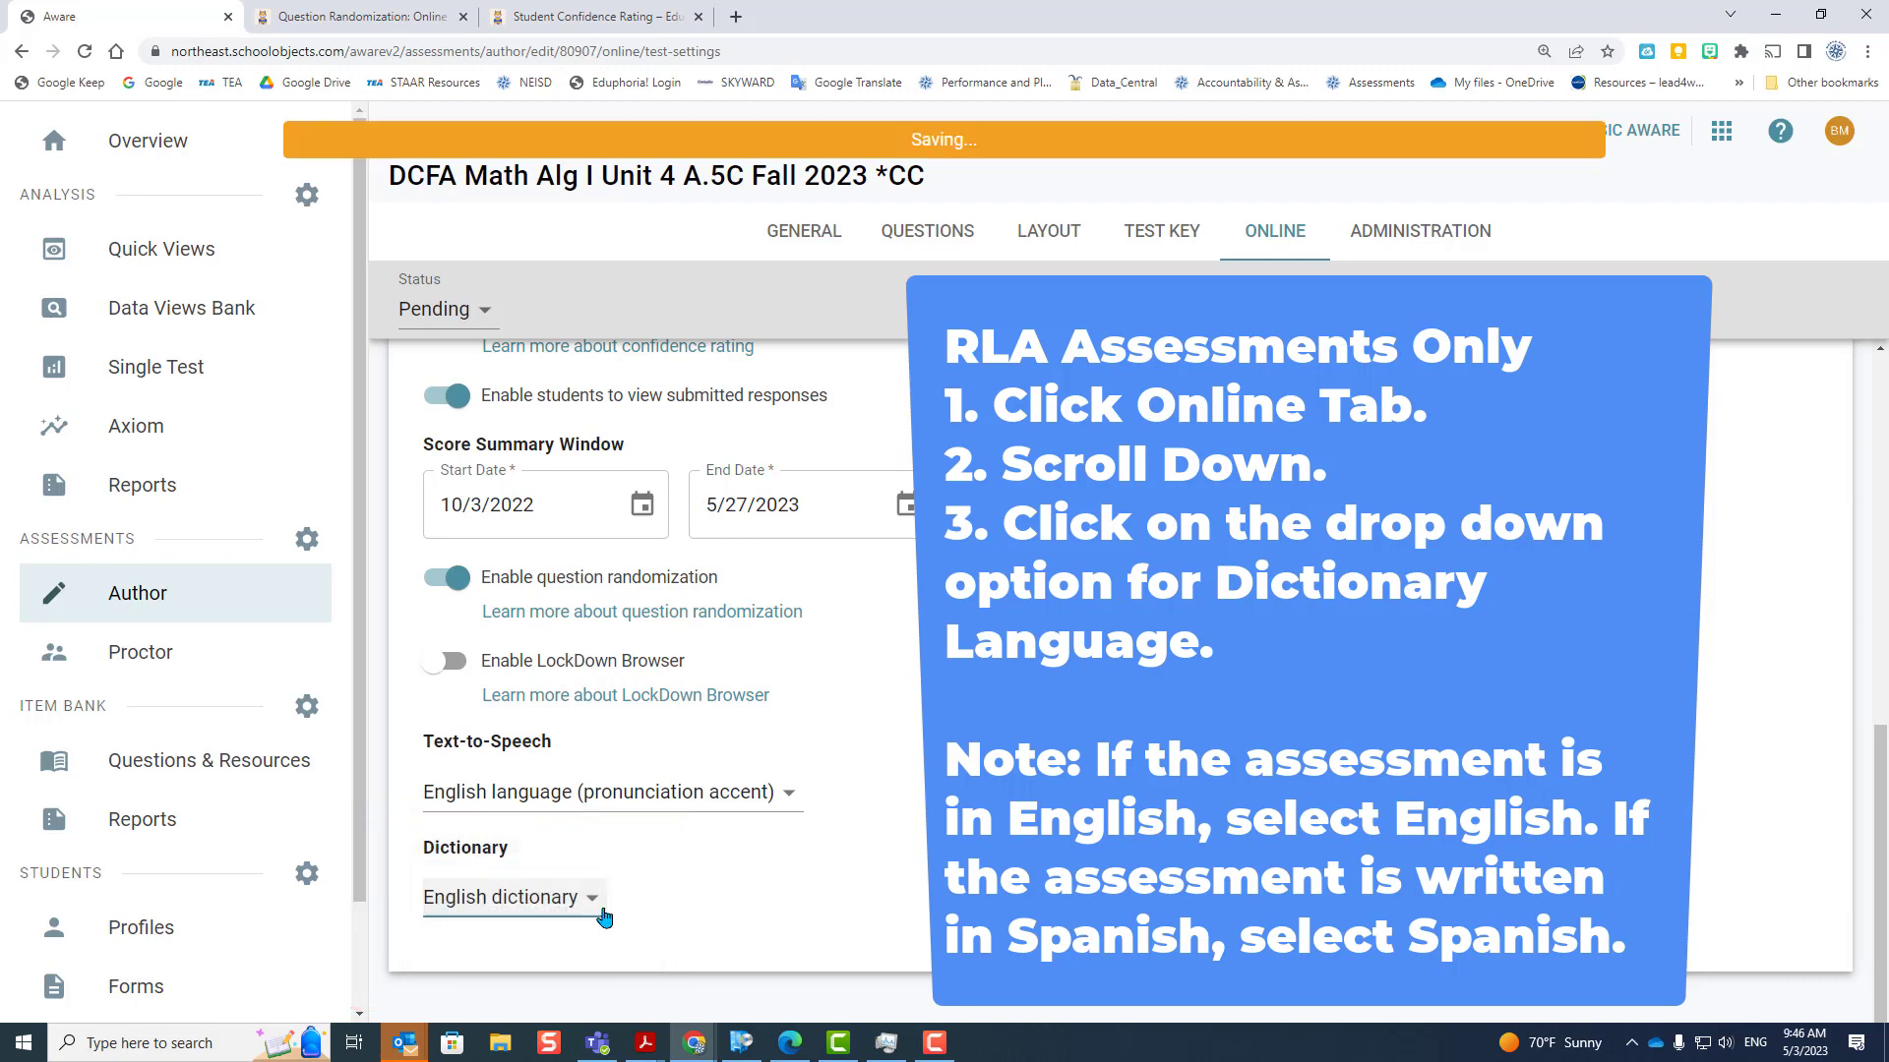
pyautogui.click(602, 915)
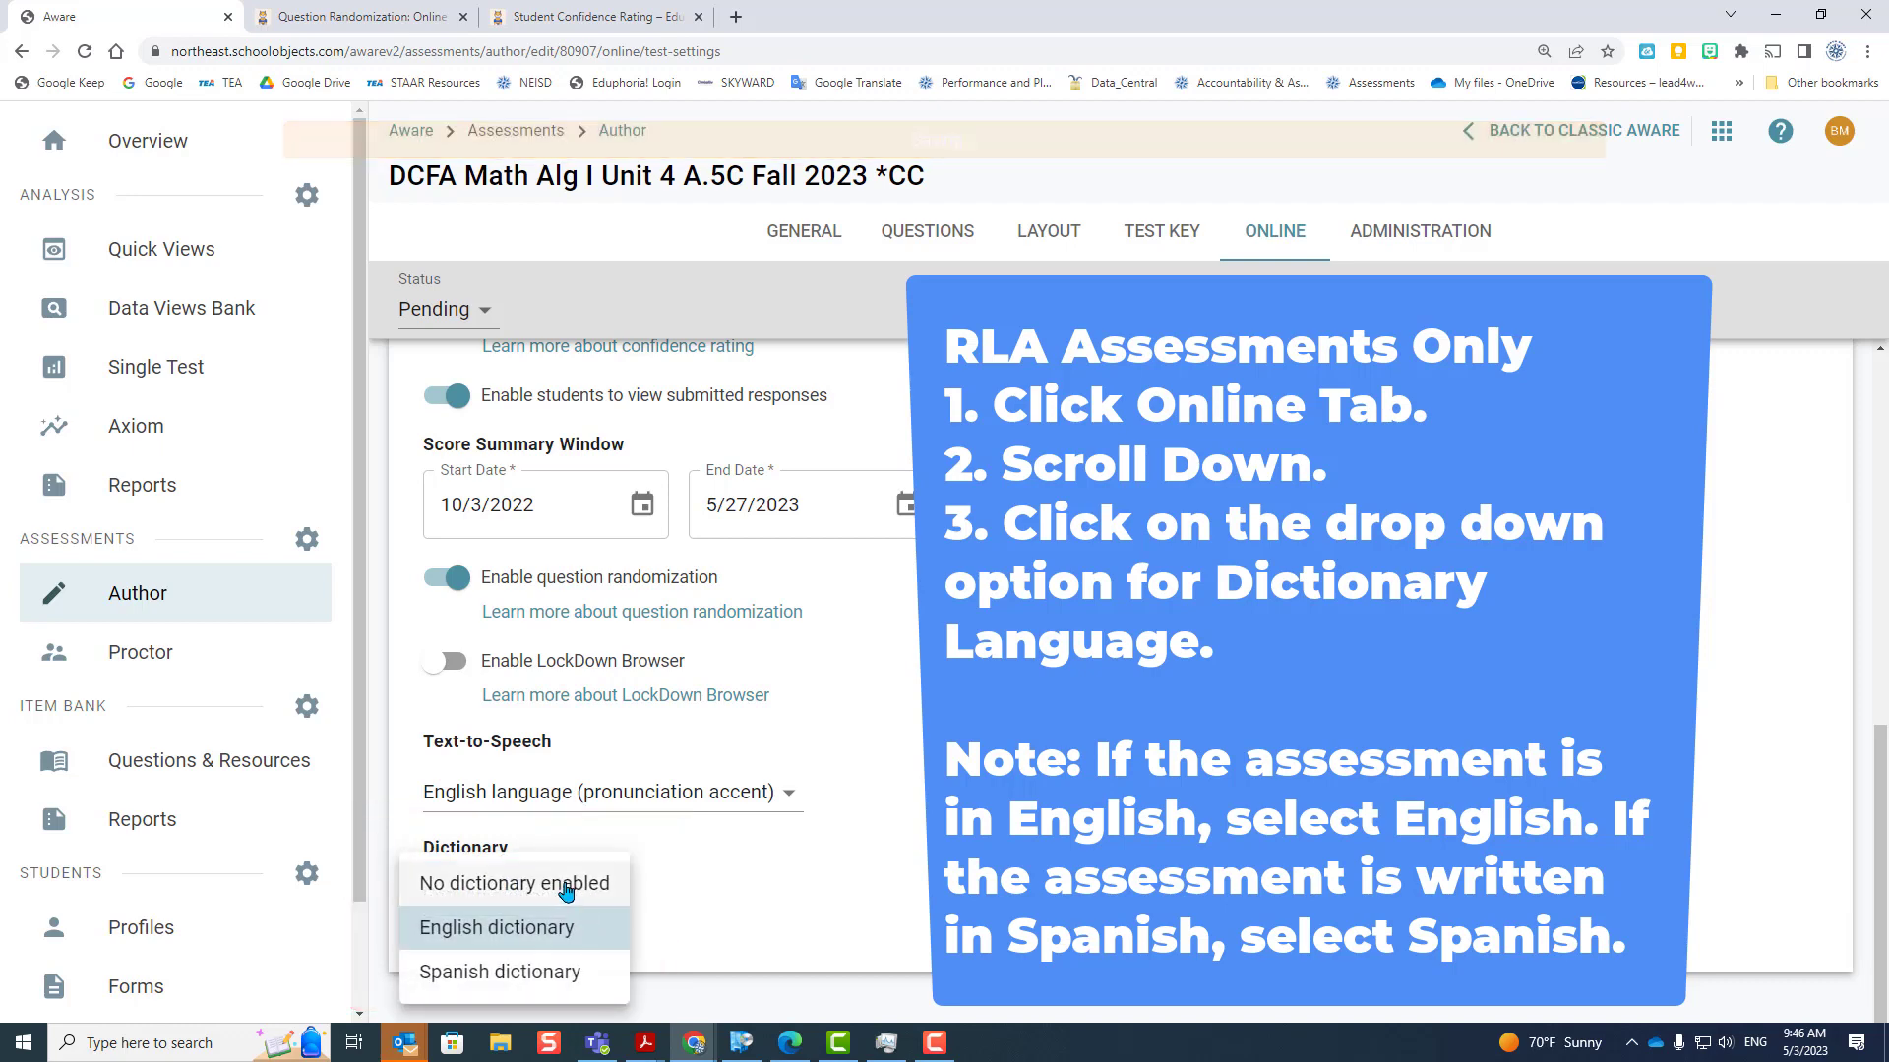
pyautogui.click(476, 885)
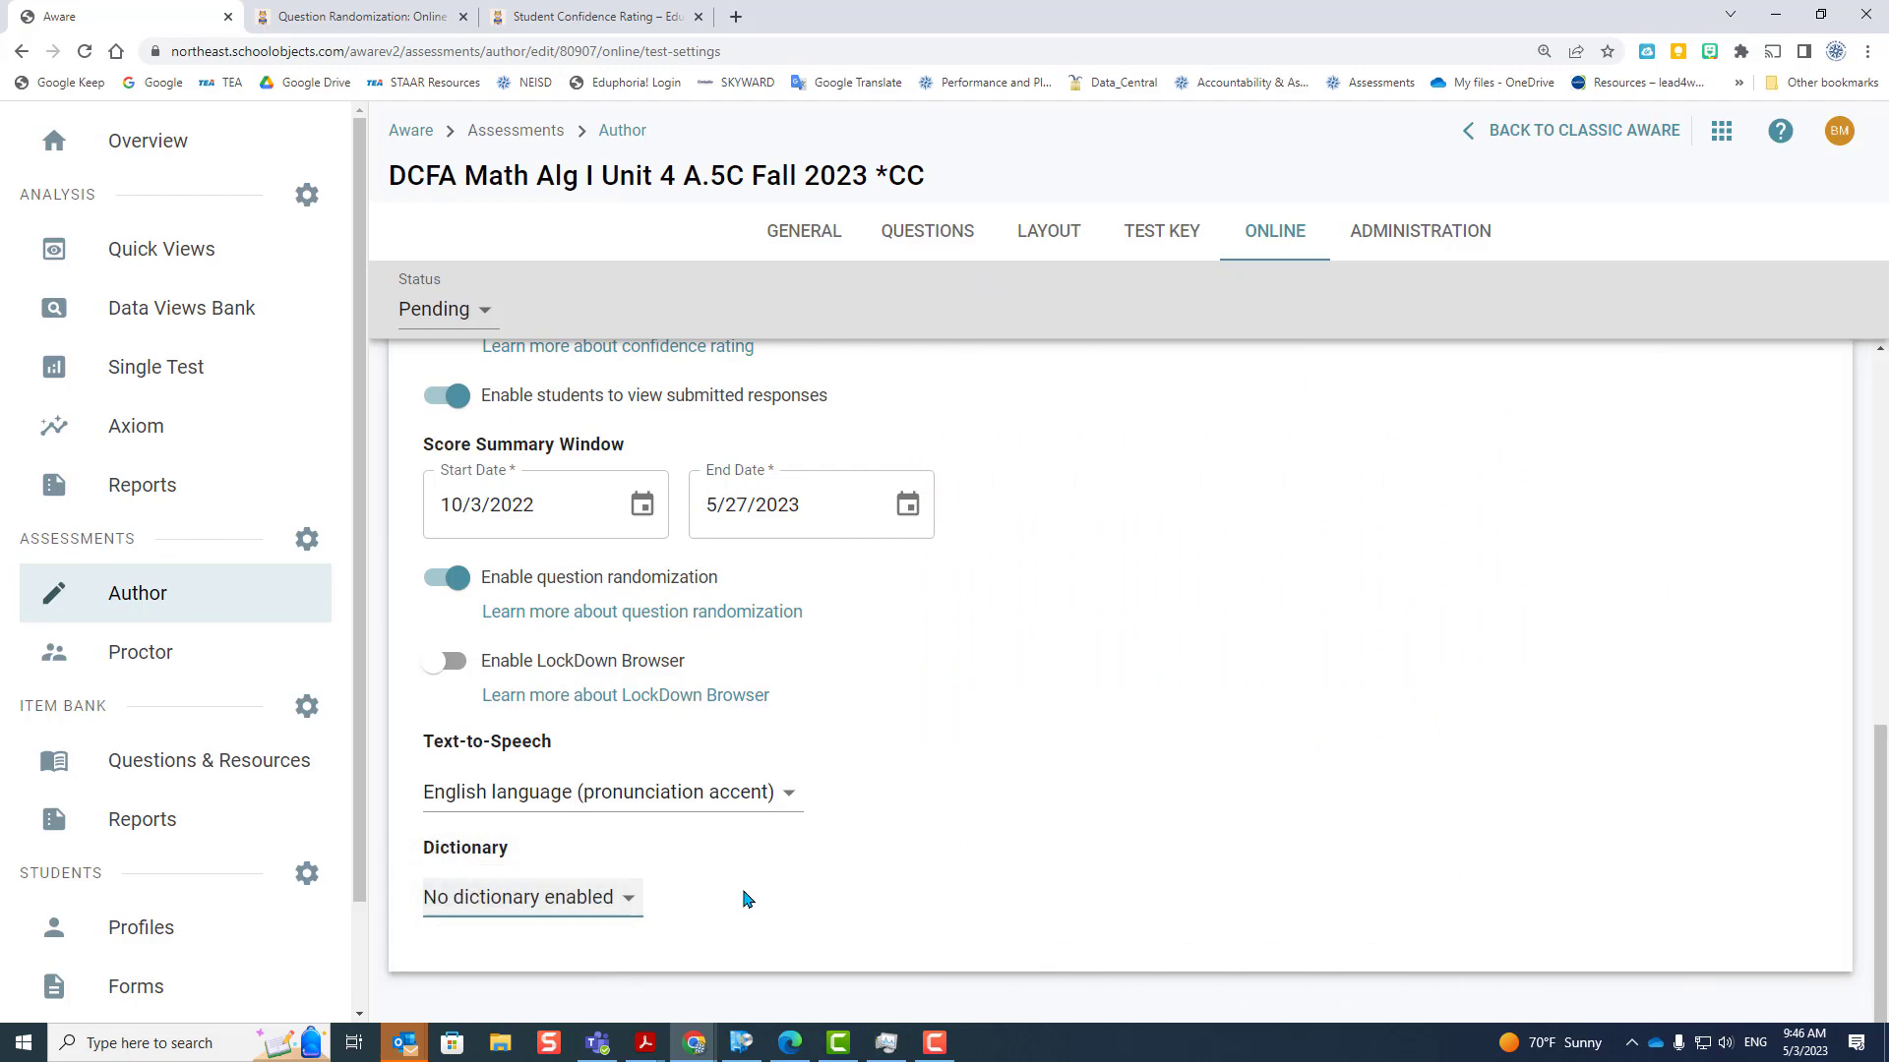